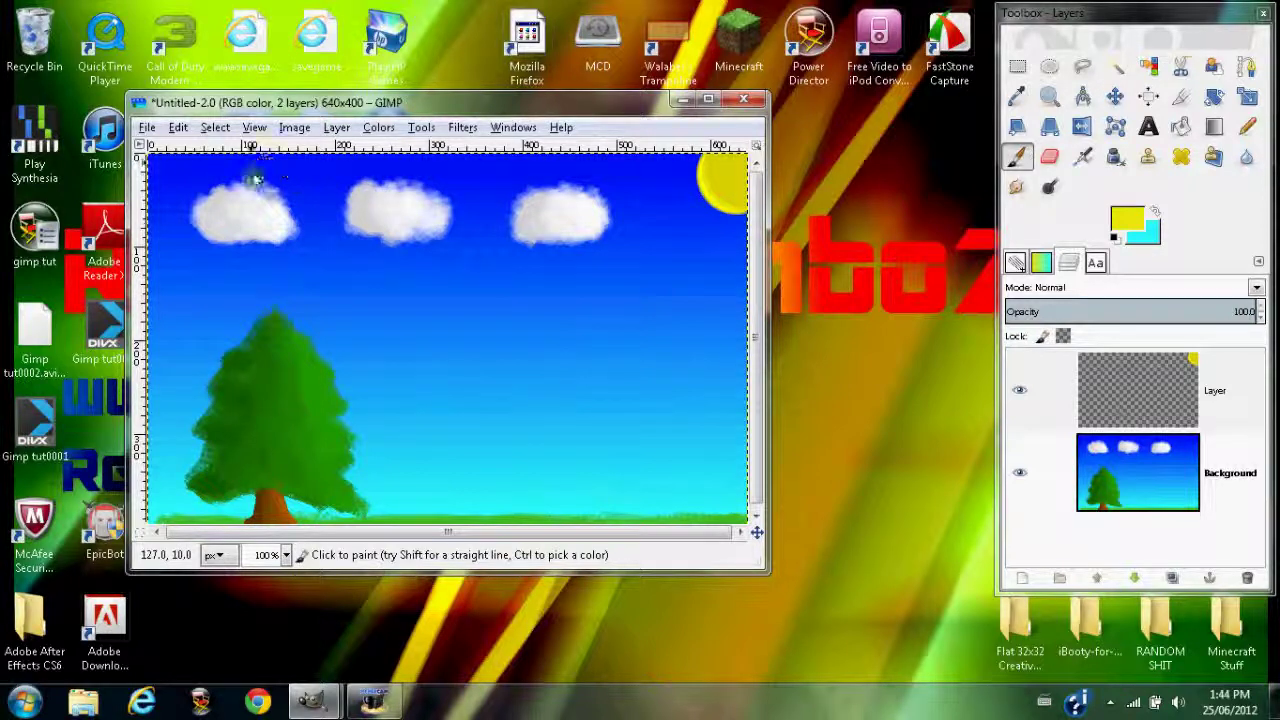
Step: Create a new 640×400 image and close the old landscape painting without saving
click(146, 127)
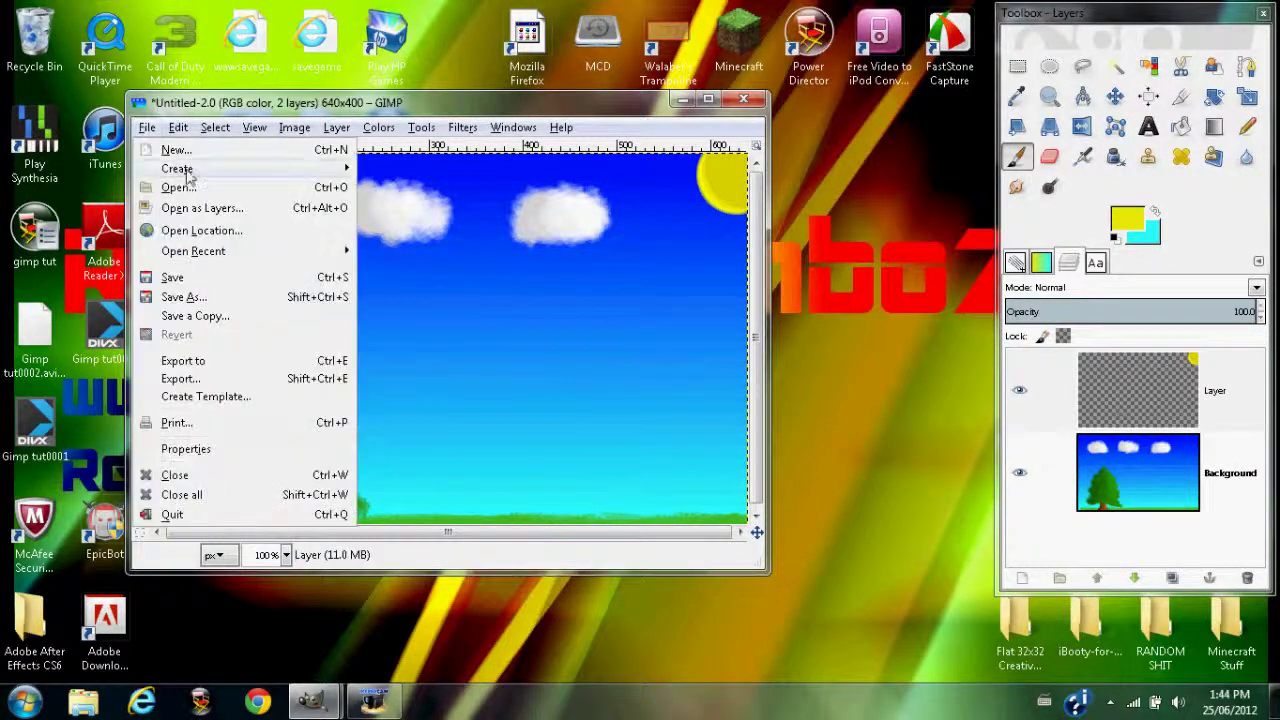
click(190, 152)
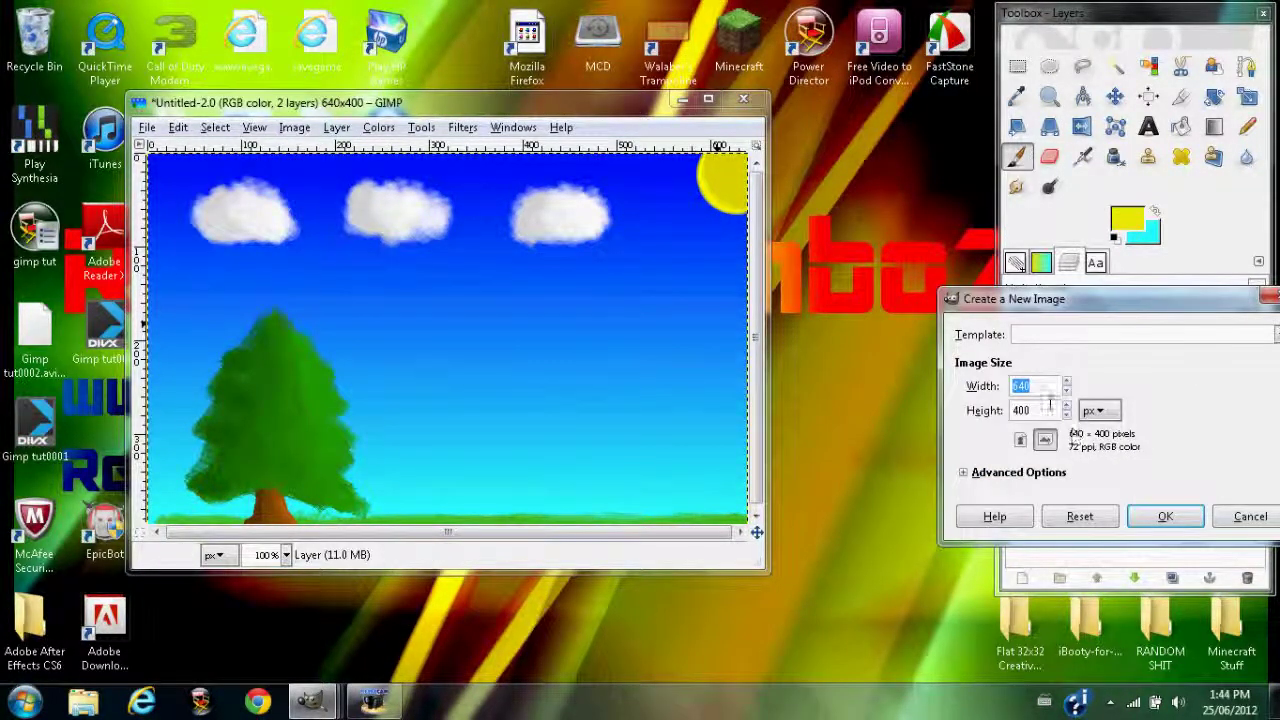
click(1165, 516)
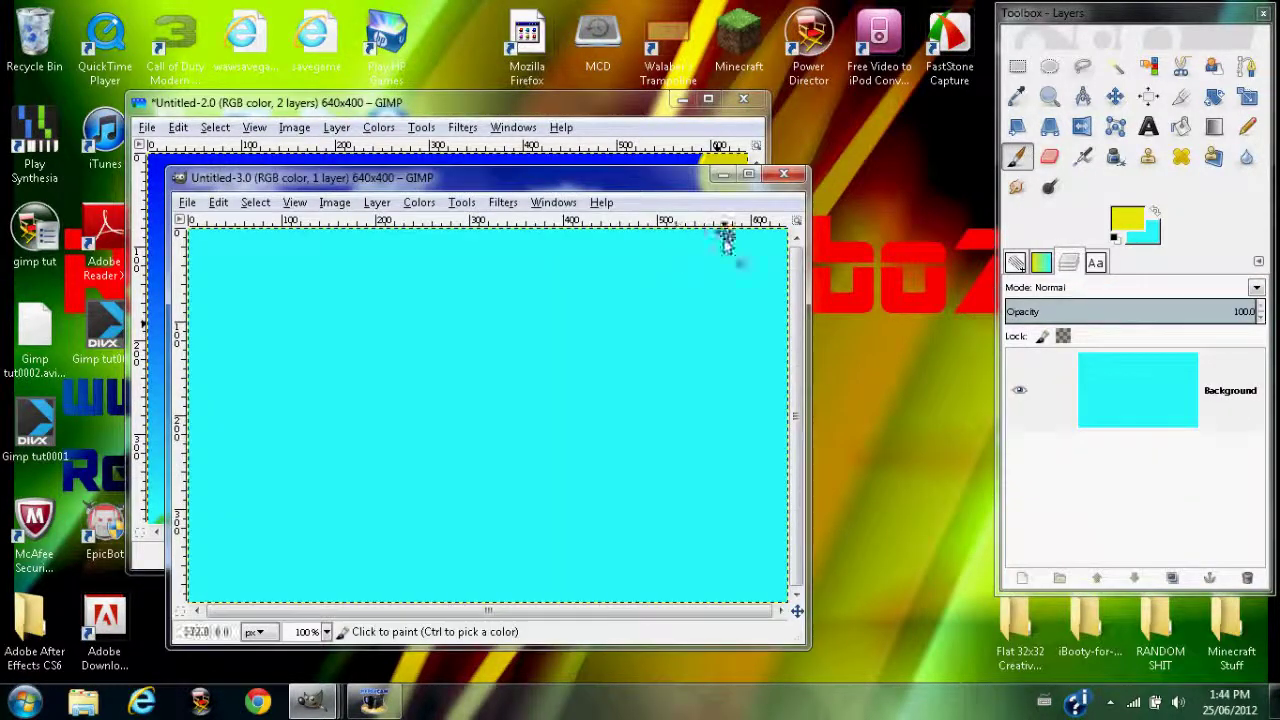
click(743, 98)
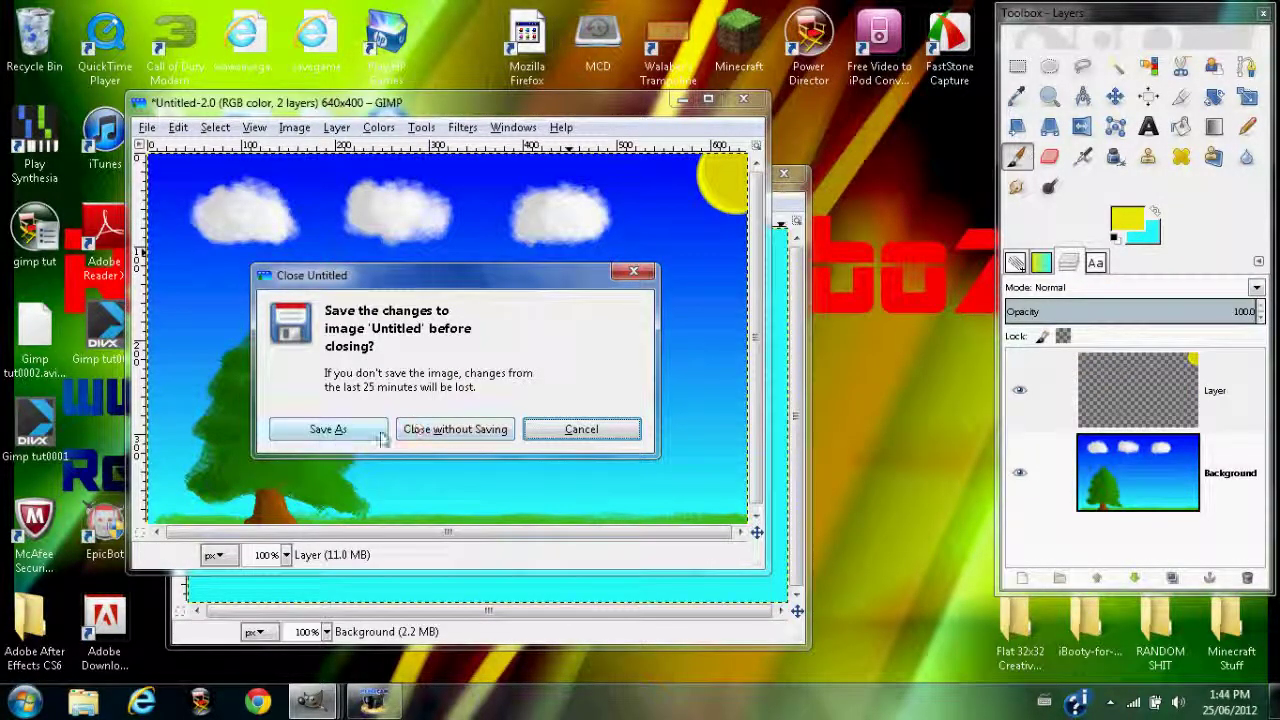
click(484, 434)
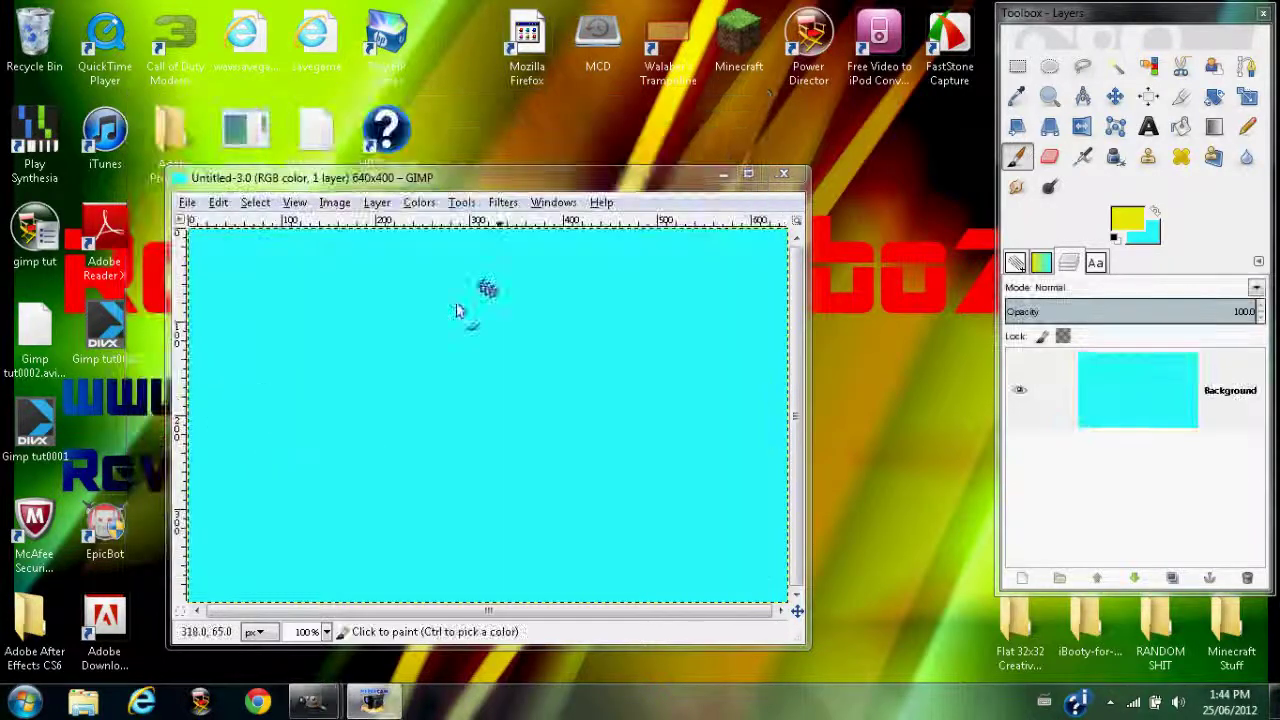
Step: Select the Blend tool with the FG to BG (RGB) gradient
click(1127, 222)
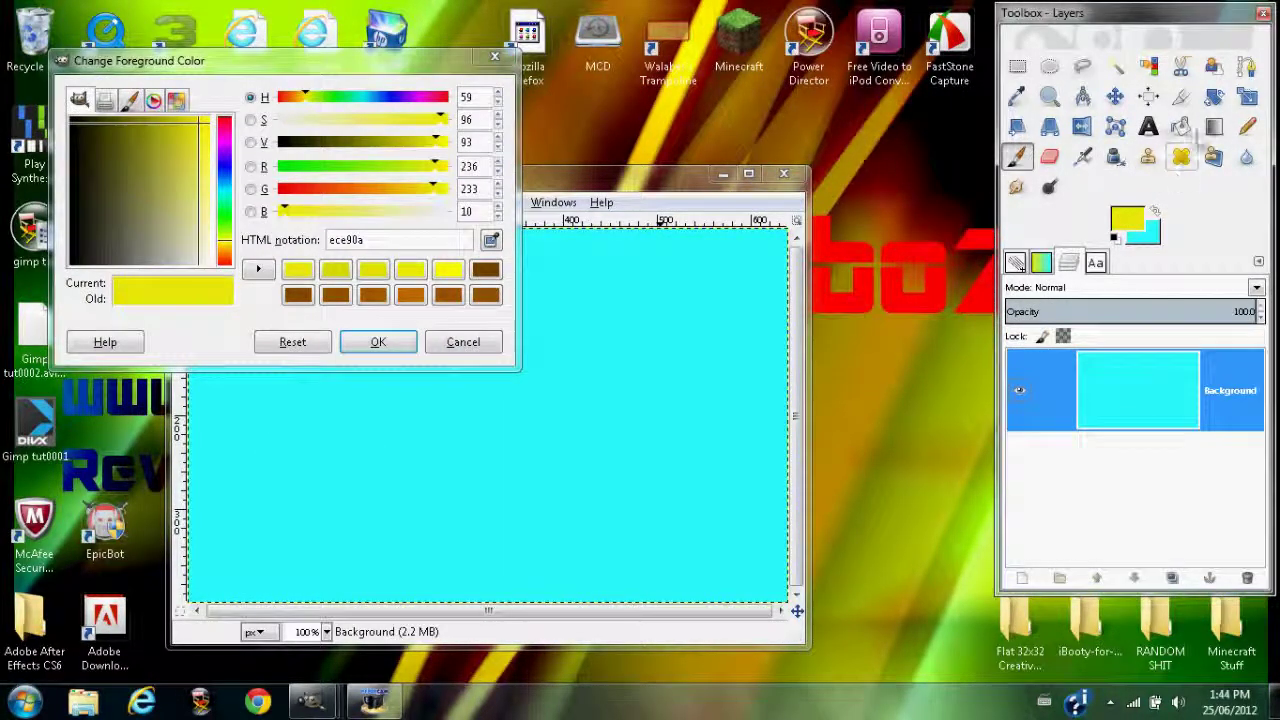
click(494, 56)
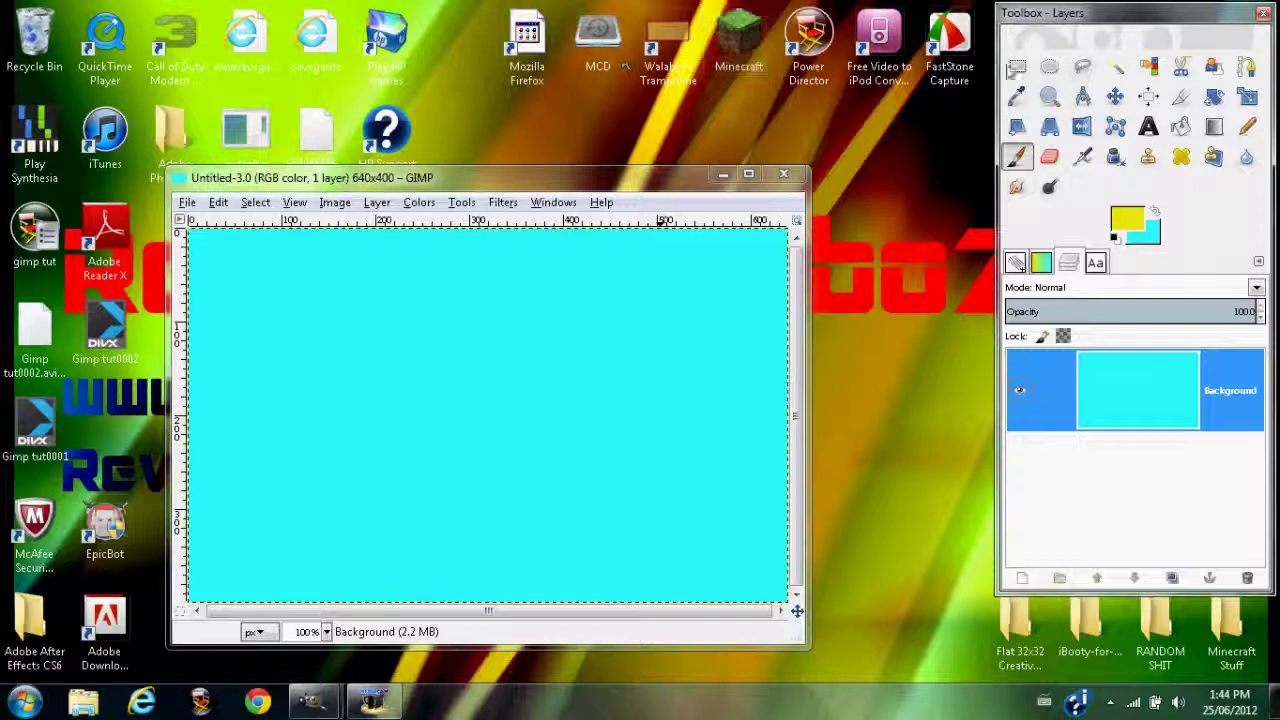
double_click(1213, 126)
click(1127, 142)
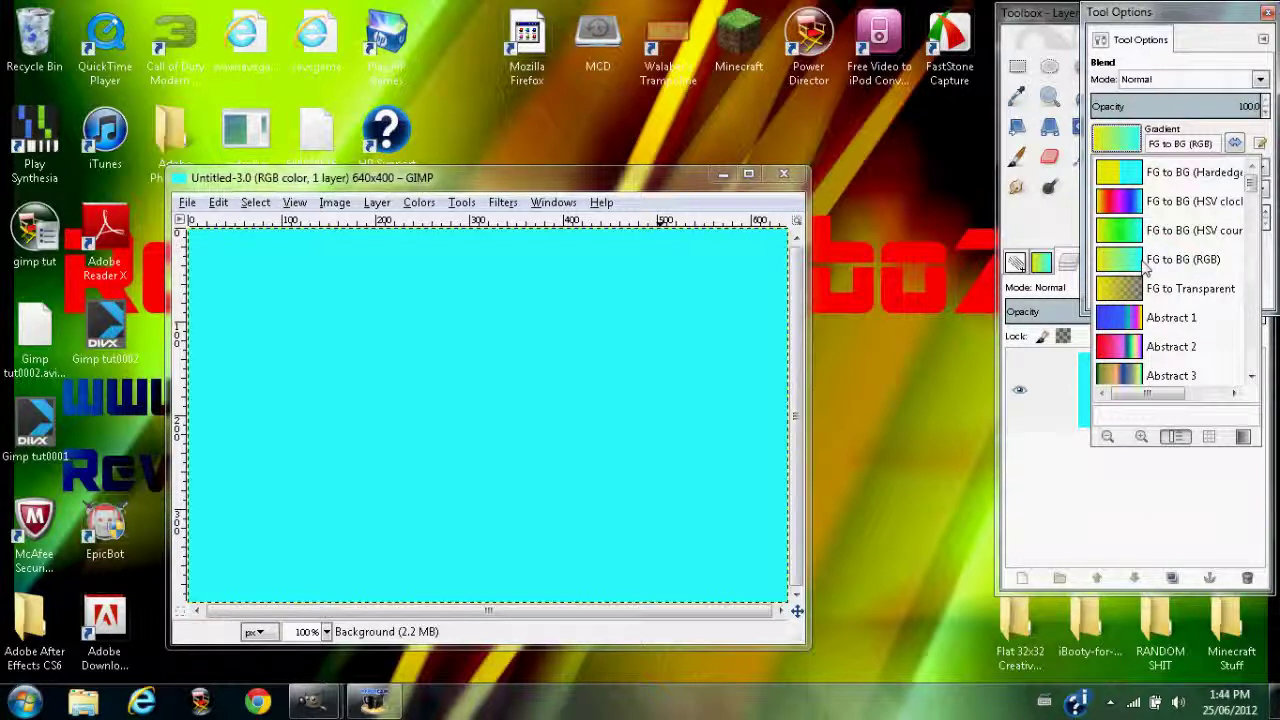
click(1064, 456)
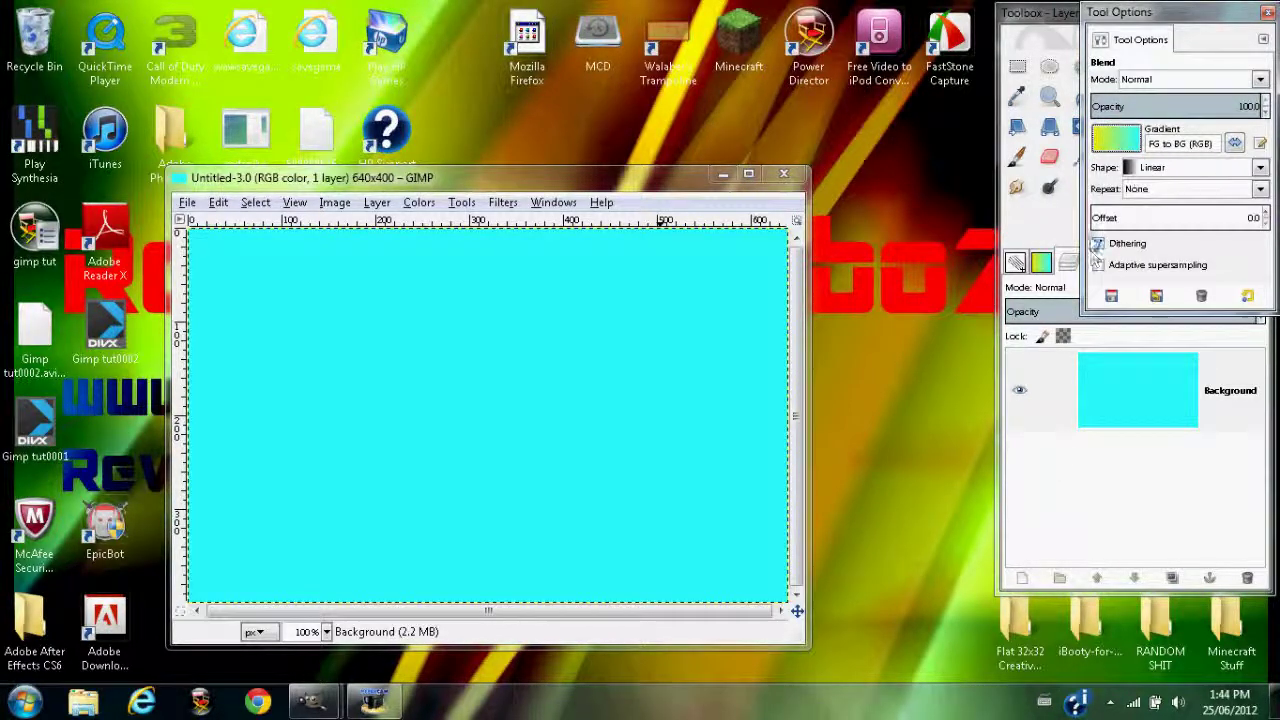
Step: Set the foreground colour to a pure deep blue, with the blue channel at 233
click(1080, 245)
click(1124, 220)
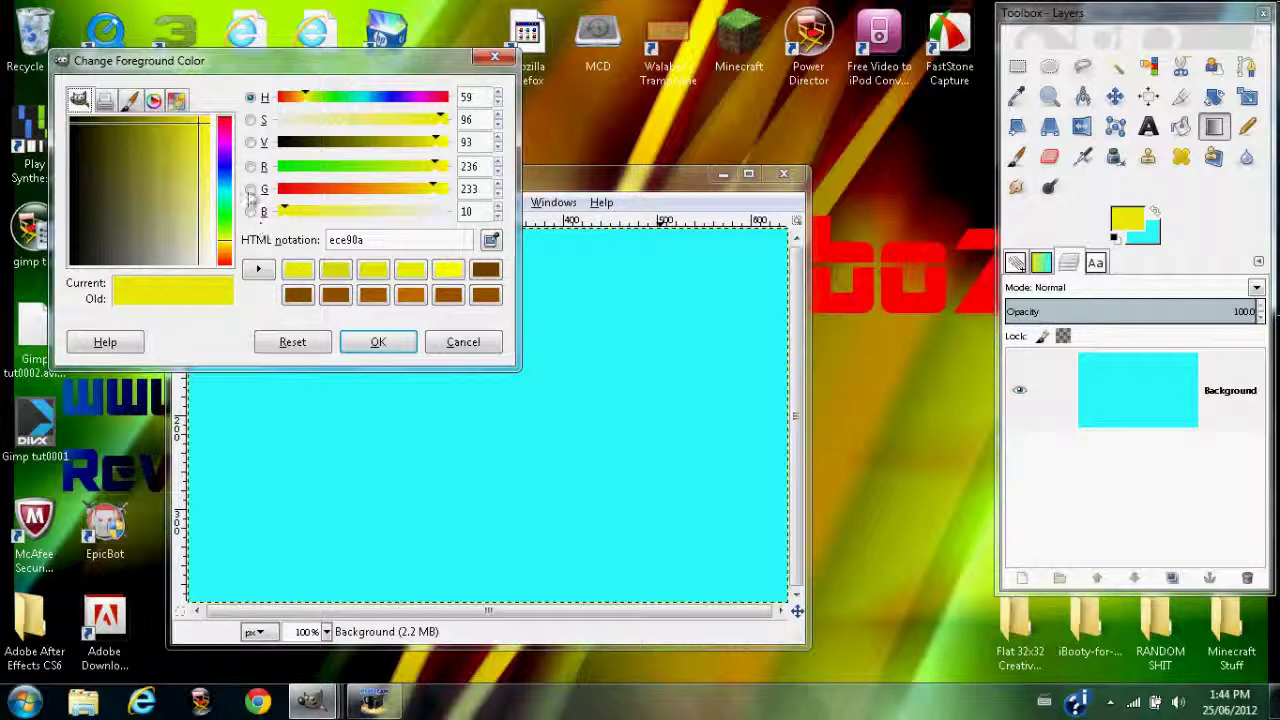
click(250, 211)
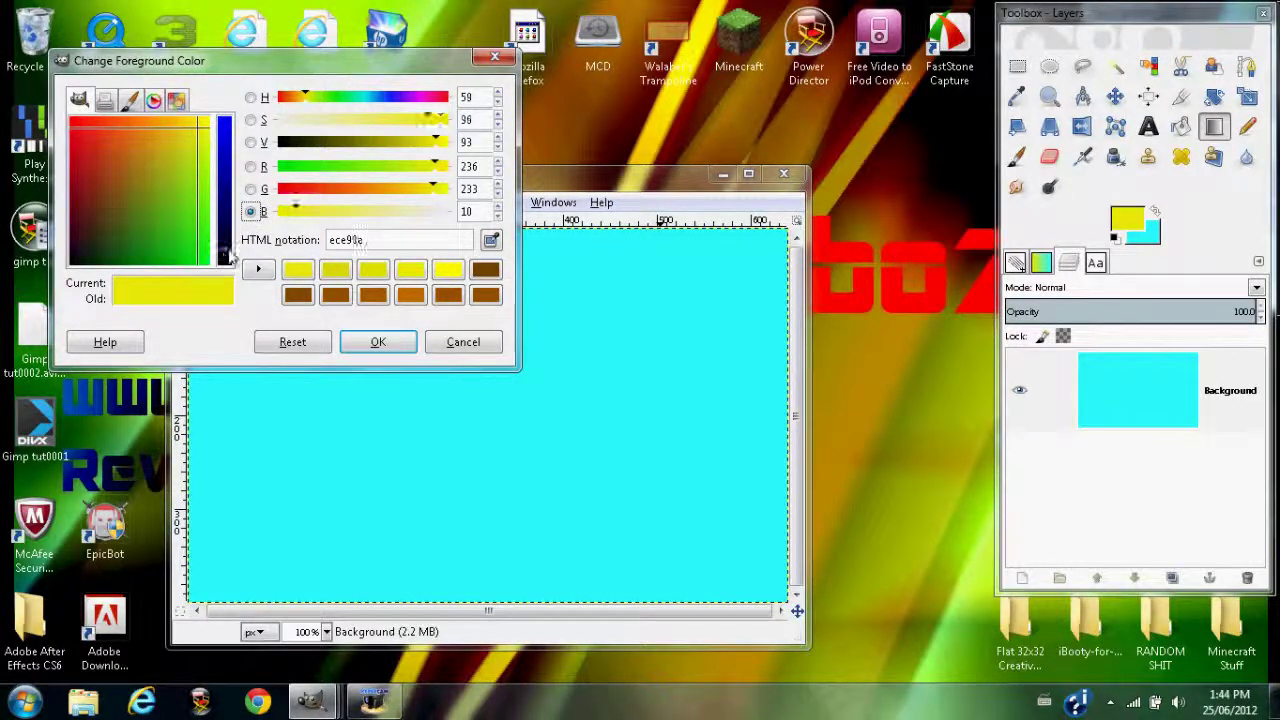
click(212, 136)
drag(197, 140, 70, 266)
click(380, 342)
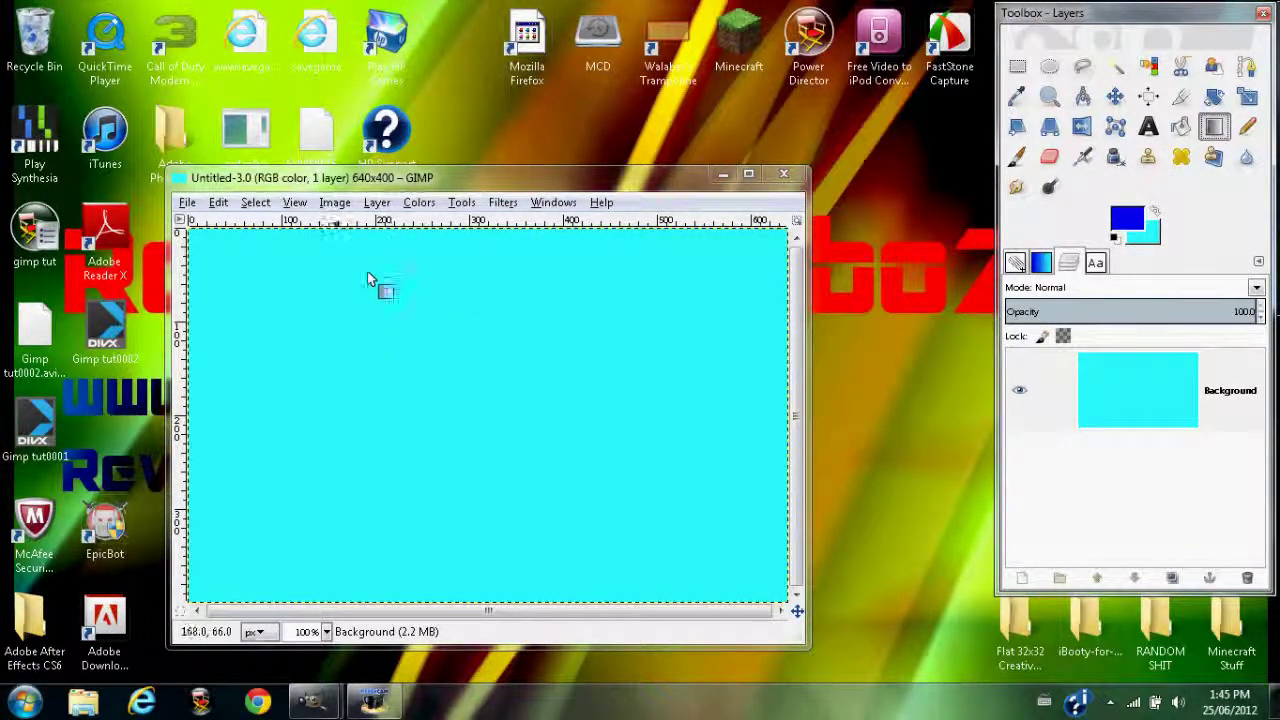
Step: Draw a top-to-bottom blue-to-cyan gradient, undoing two earlier attempts
drag(482, 260, 489, 583)
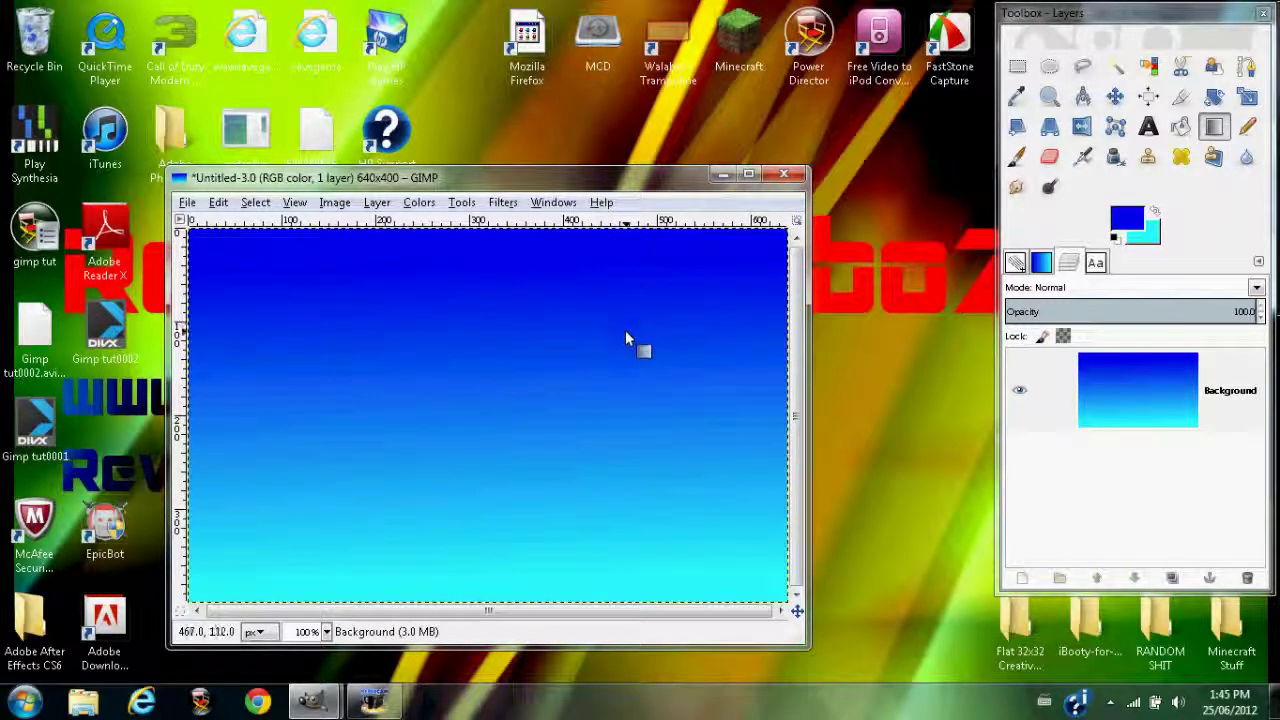
key(ctrl+z)
drag(480, 590, 480, 278)
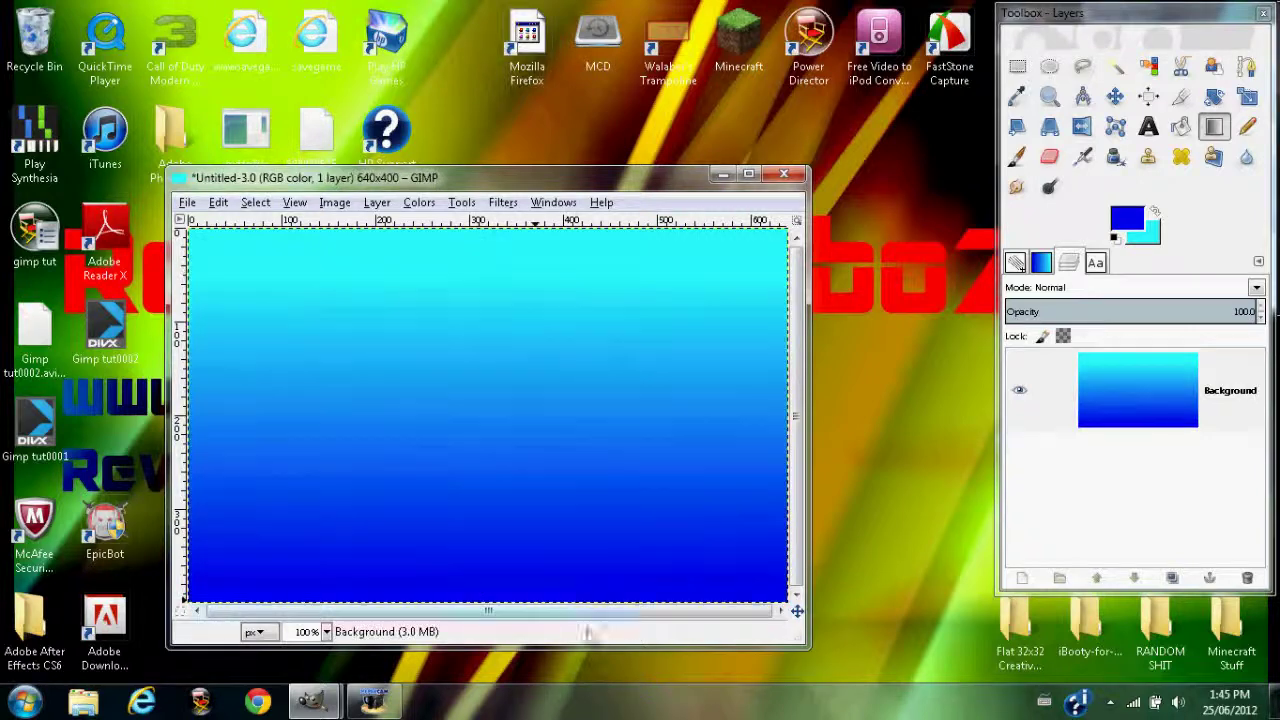
key(ctrl+z)
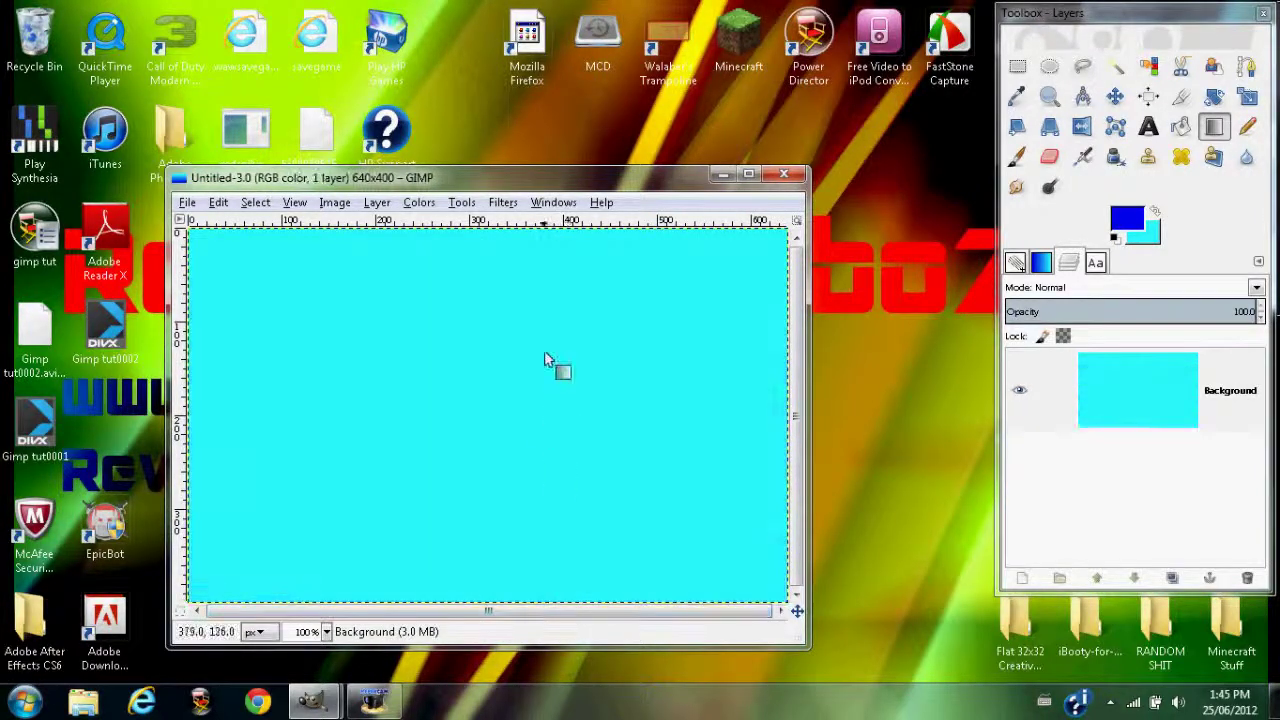
drag(506, 278, 522, 580)
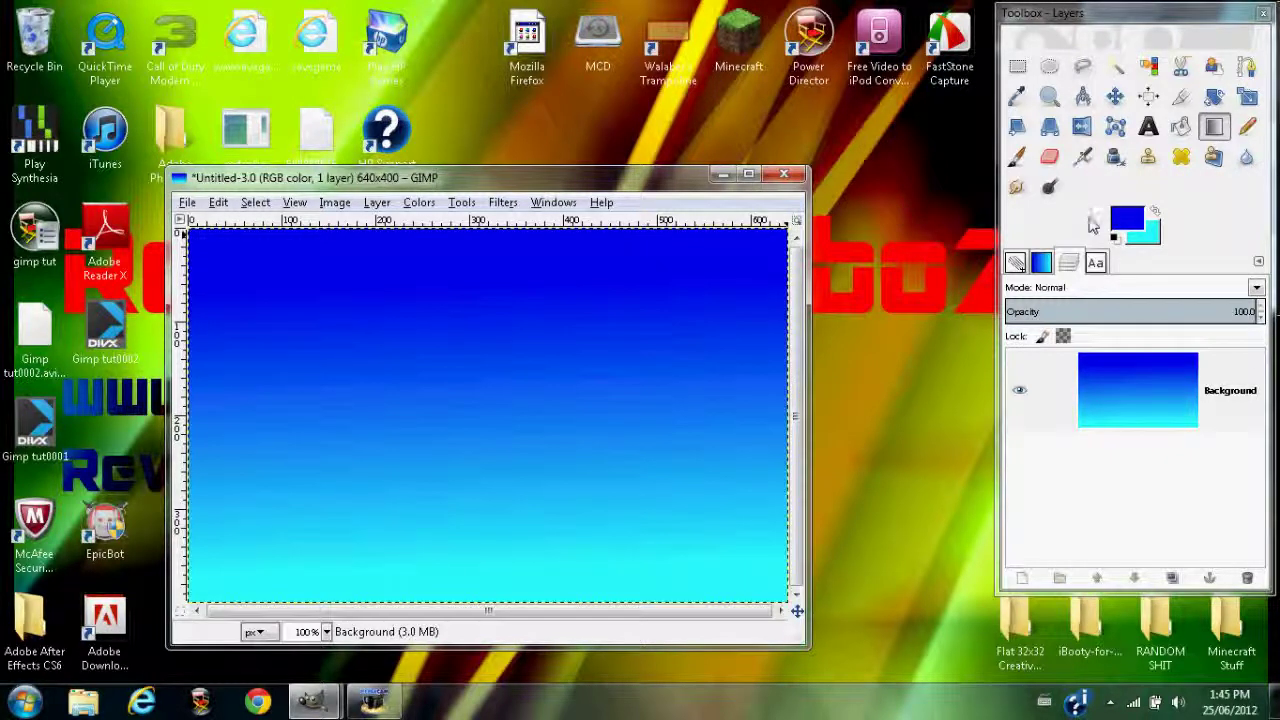
Step: Lighten the foreground blue to 172ae9 and redraw the sky gradient top to bottom
click(1118, 222)
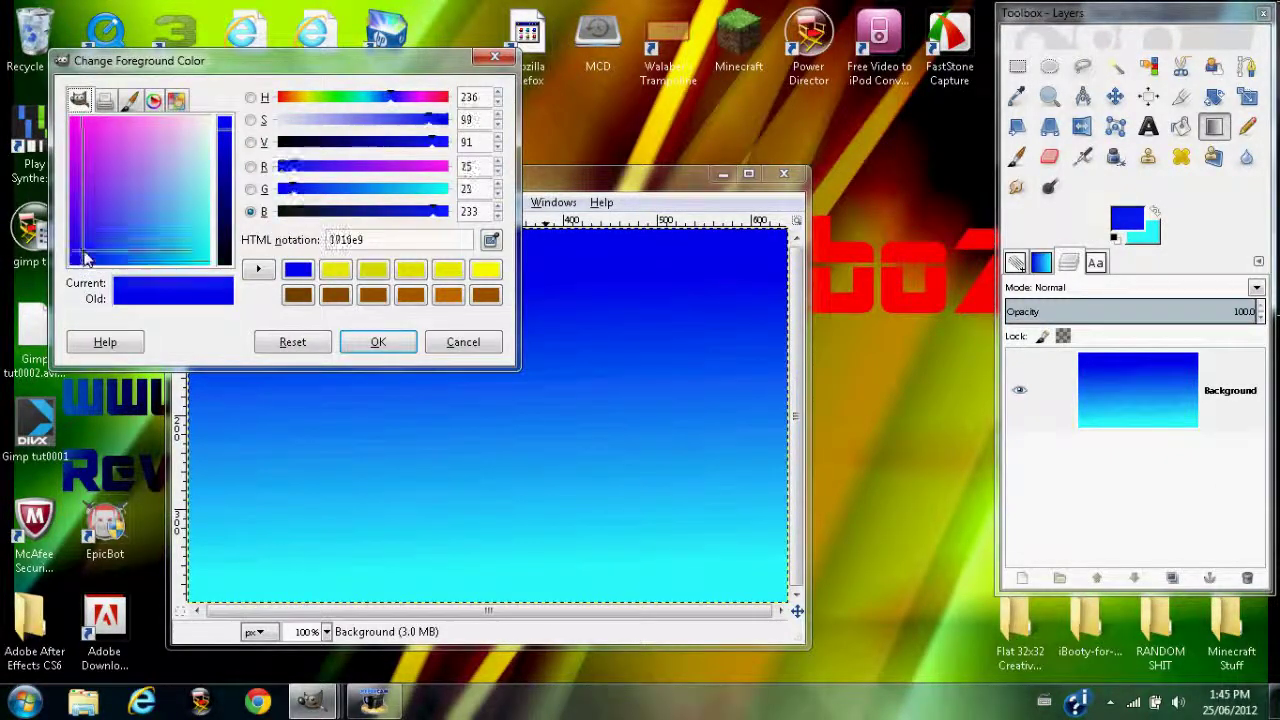
drag(85, 258, 96, 259)
click(372, 340)
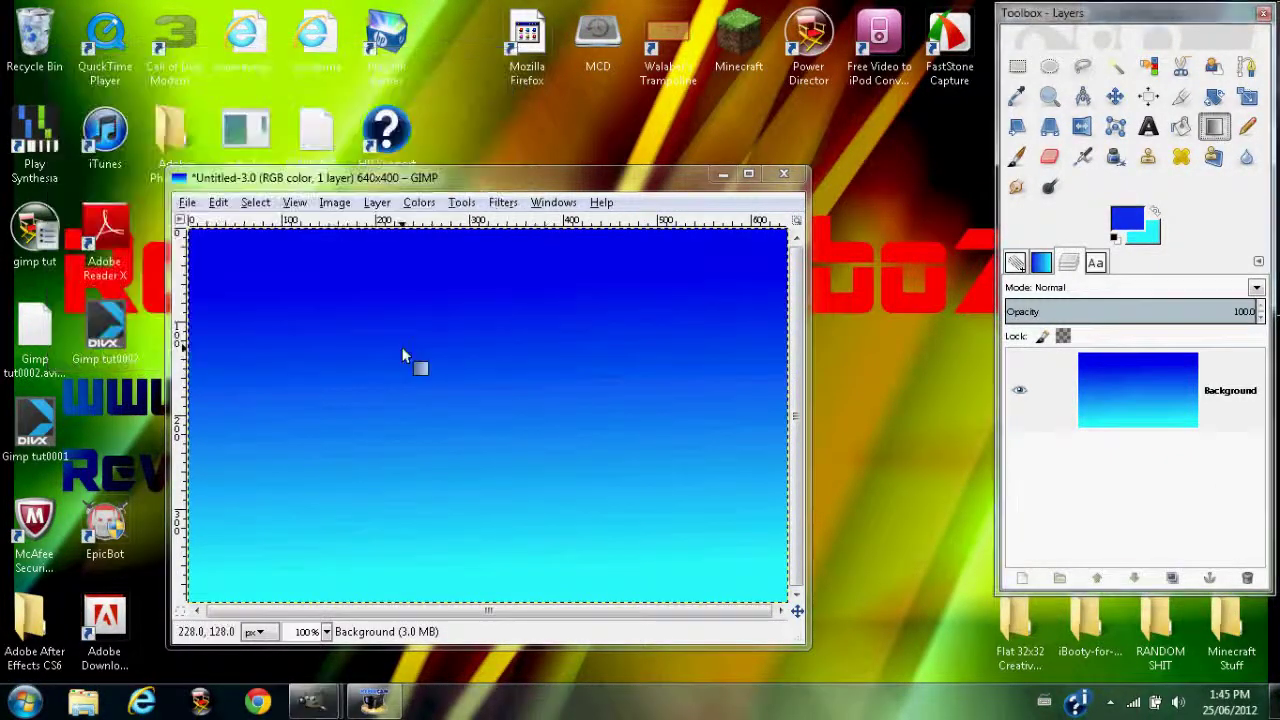
drag(474, 254, 476, 577)
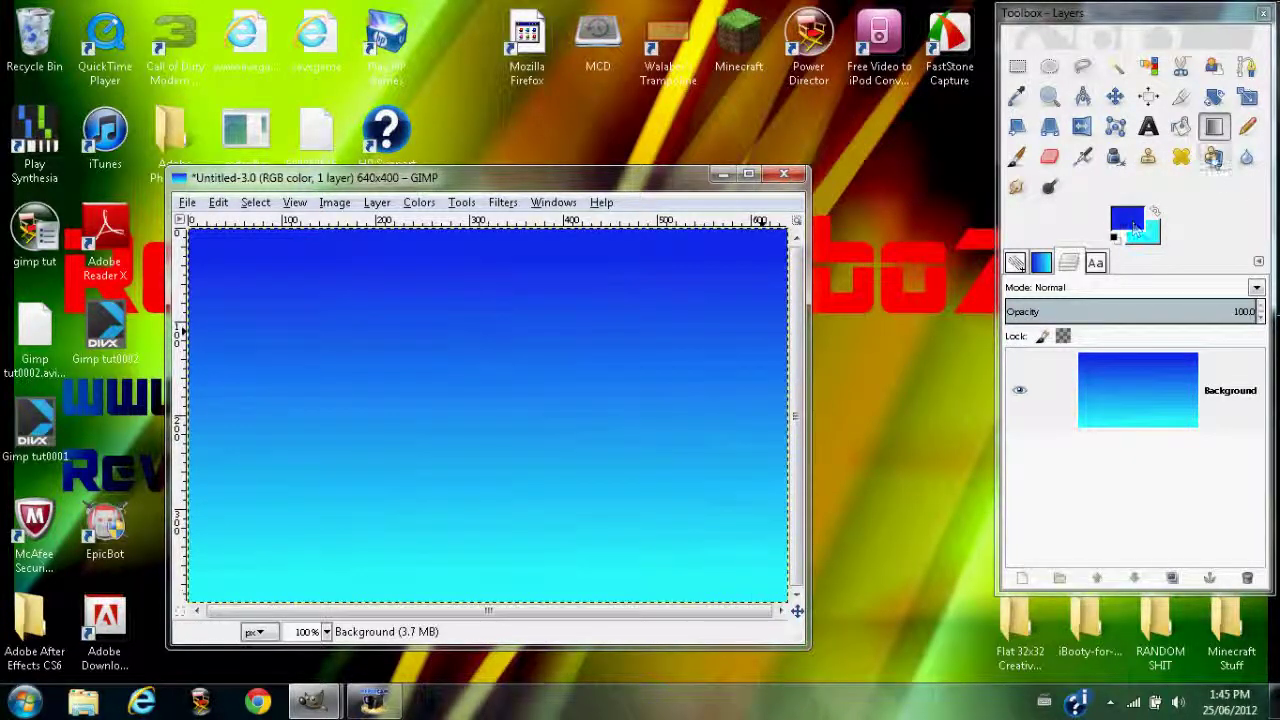
double_click(1016, 157)
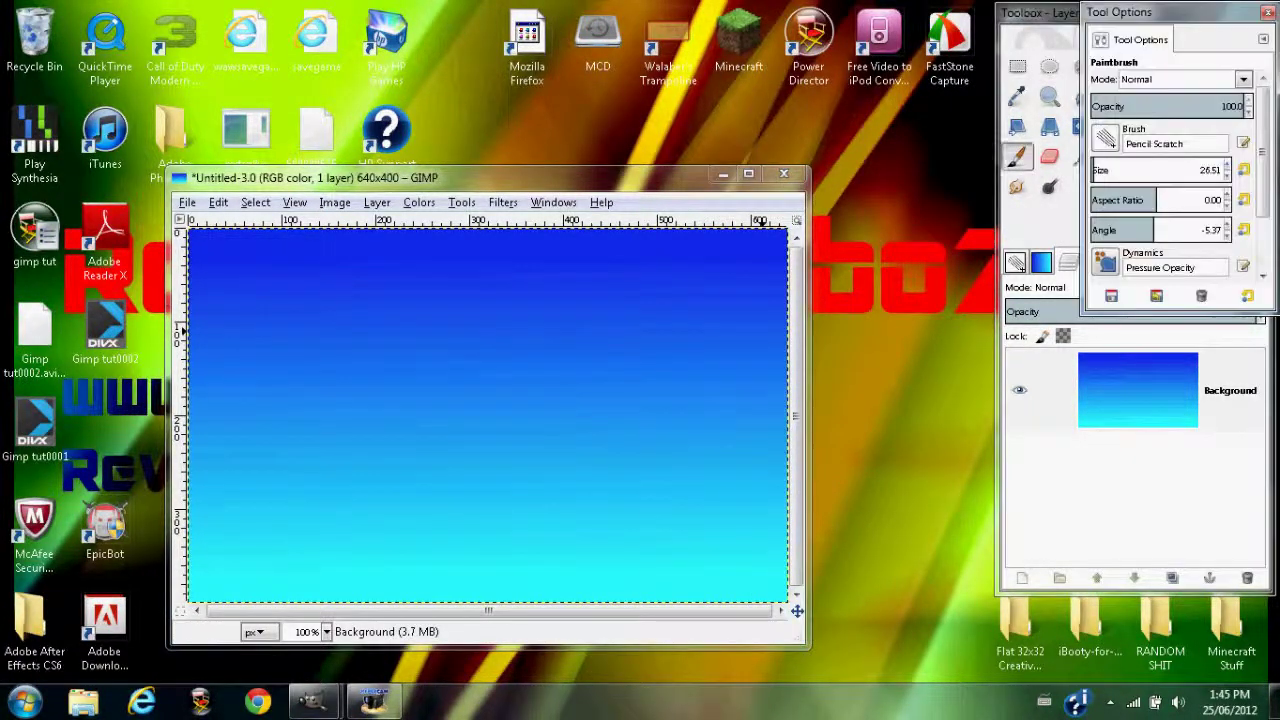
Step: Choose the Pencil Scratch brush and make the foreground colour bright green 1aff2e
click(1105, 139)
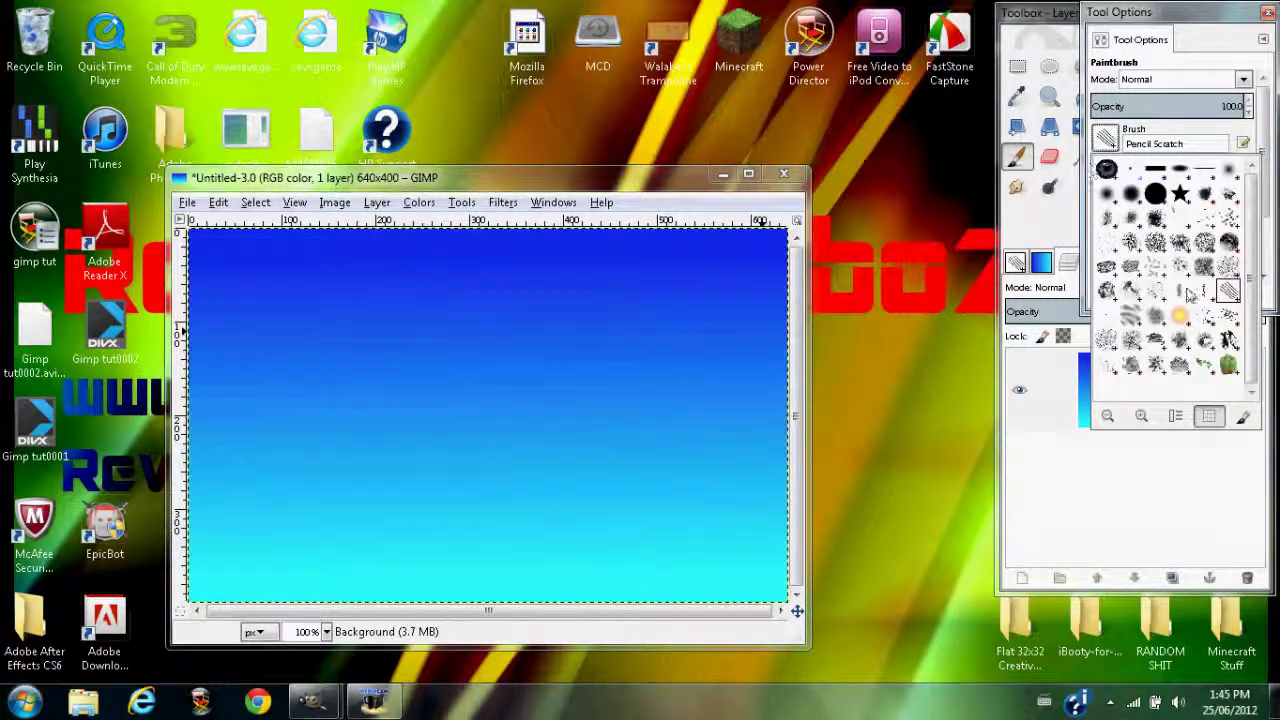
click(1213, 40)
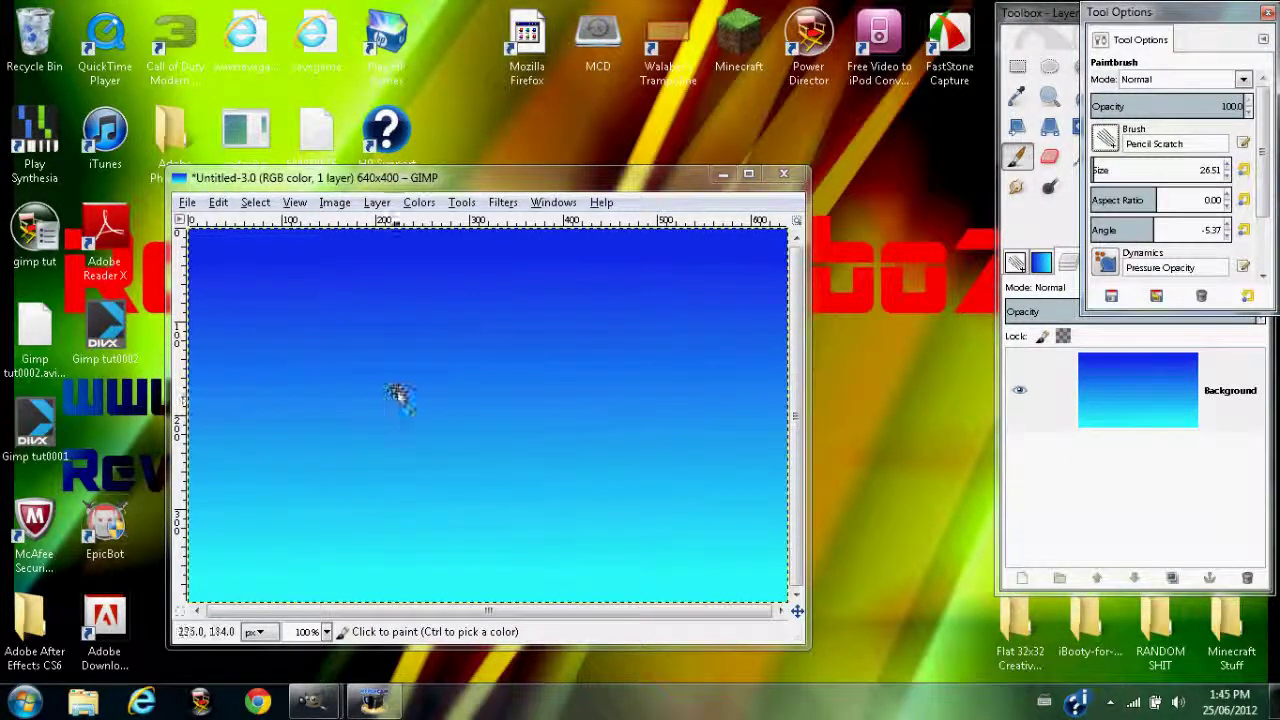
click(1048, 248)
click(1127, 222)
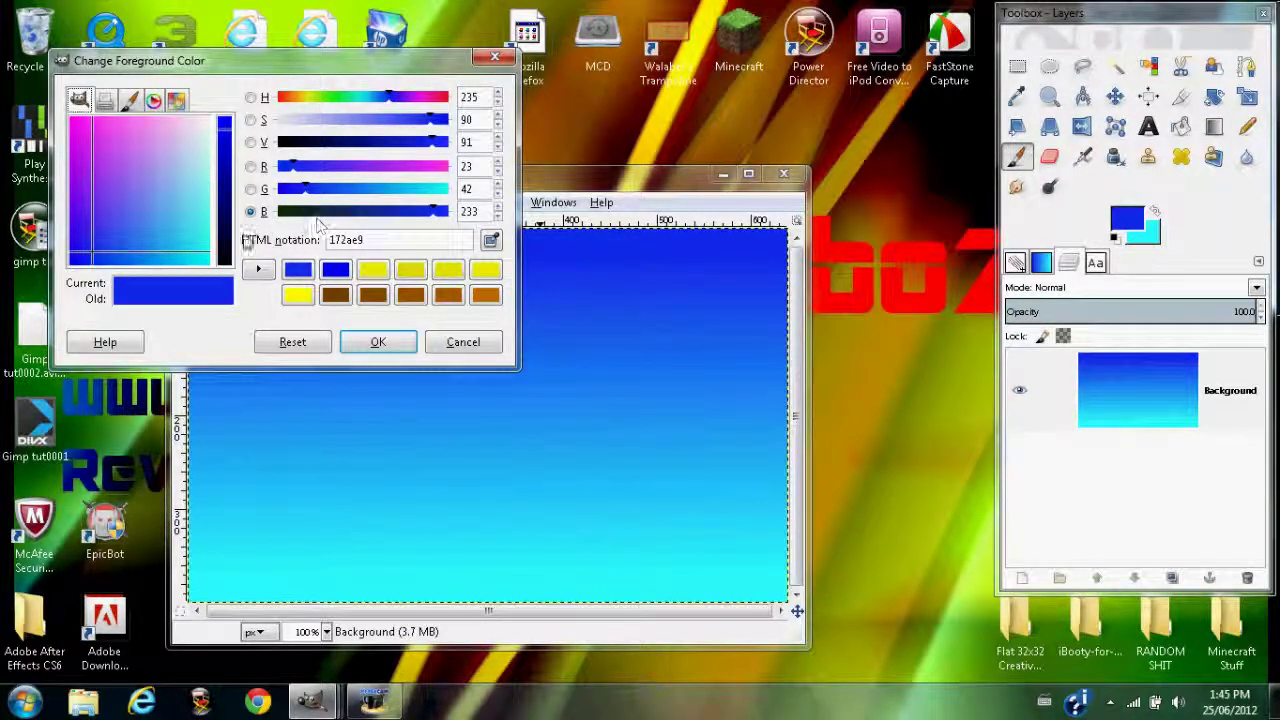
click(251, 190)
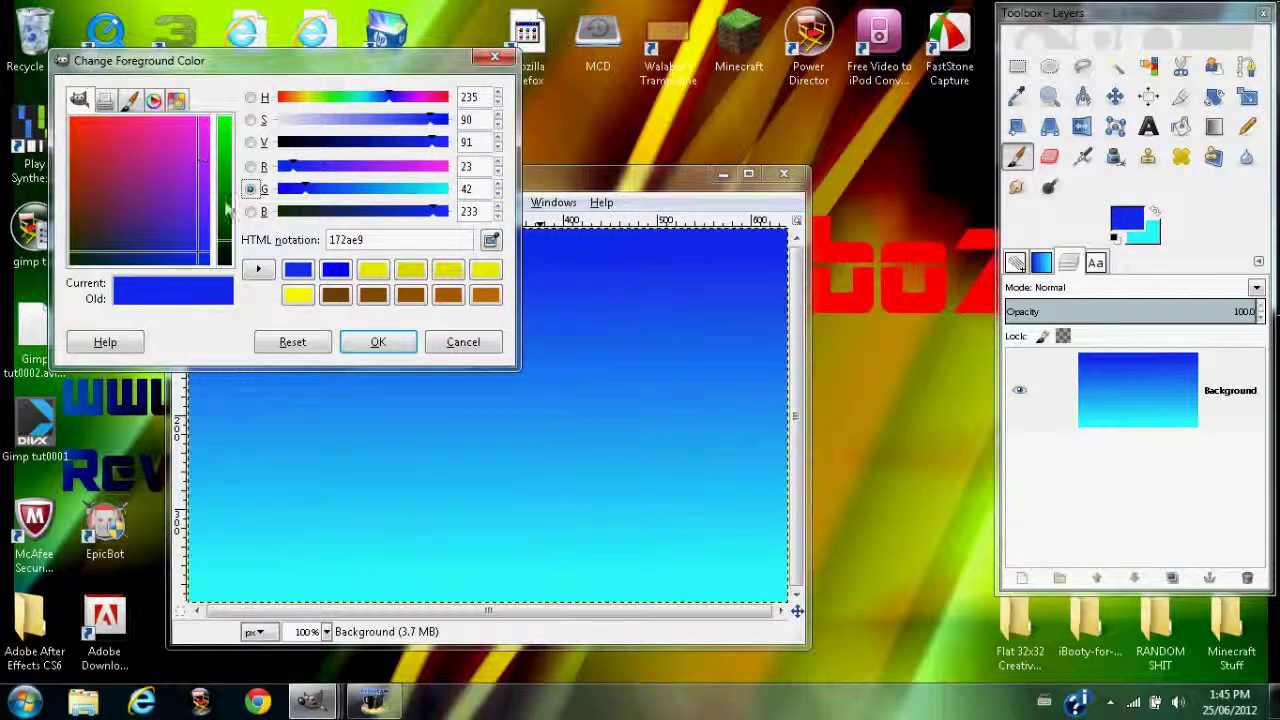
drag(230, 243, 221, 92)
drag(171, 248, 95, 250)
click(378, 340)
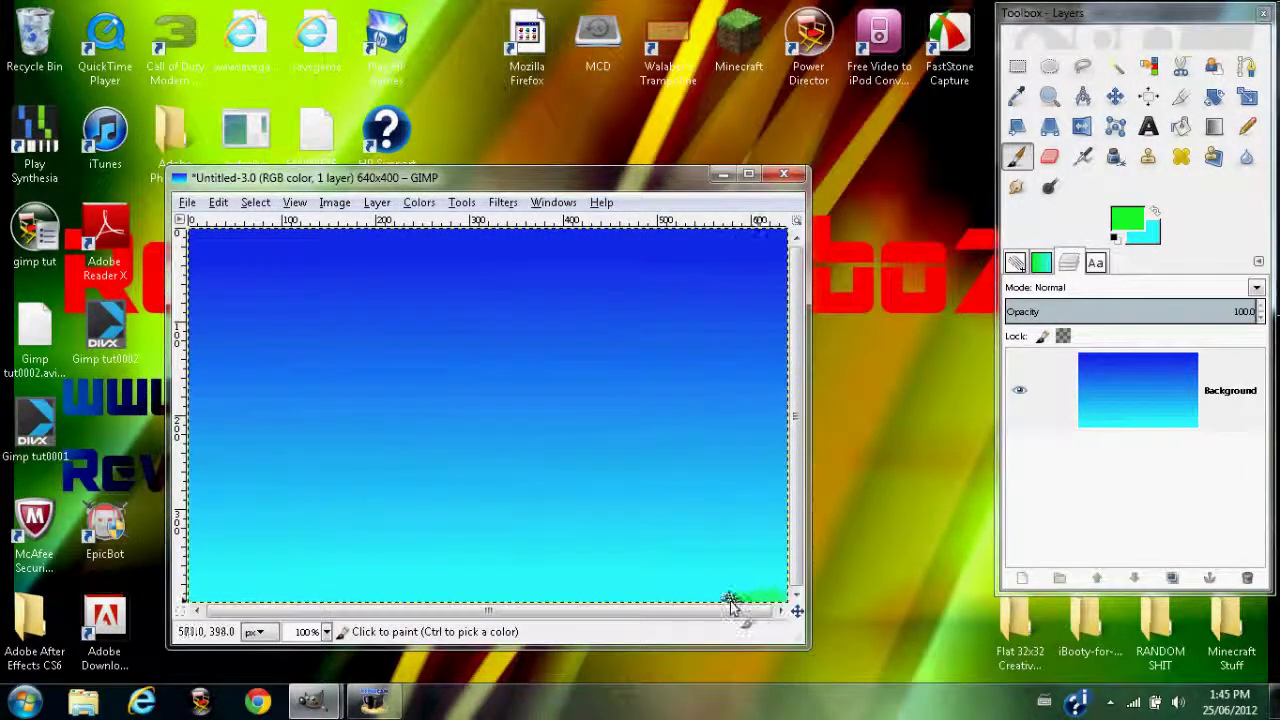
Step: Brush a ragged green grass band across the full bottom edge of the canvas
mouse_move(784, 594)
mouse_down()
mouse_move(192, 605)
mouse_move(777, 600)
mouse_move(664, 613)
mouse_move(195, 608)
mouse_move(200, 597)
mouse_move(661, 607)
mouse_move(785, 591)
mouse_move(517, 600)
mouse_up()
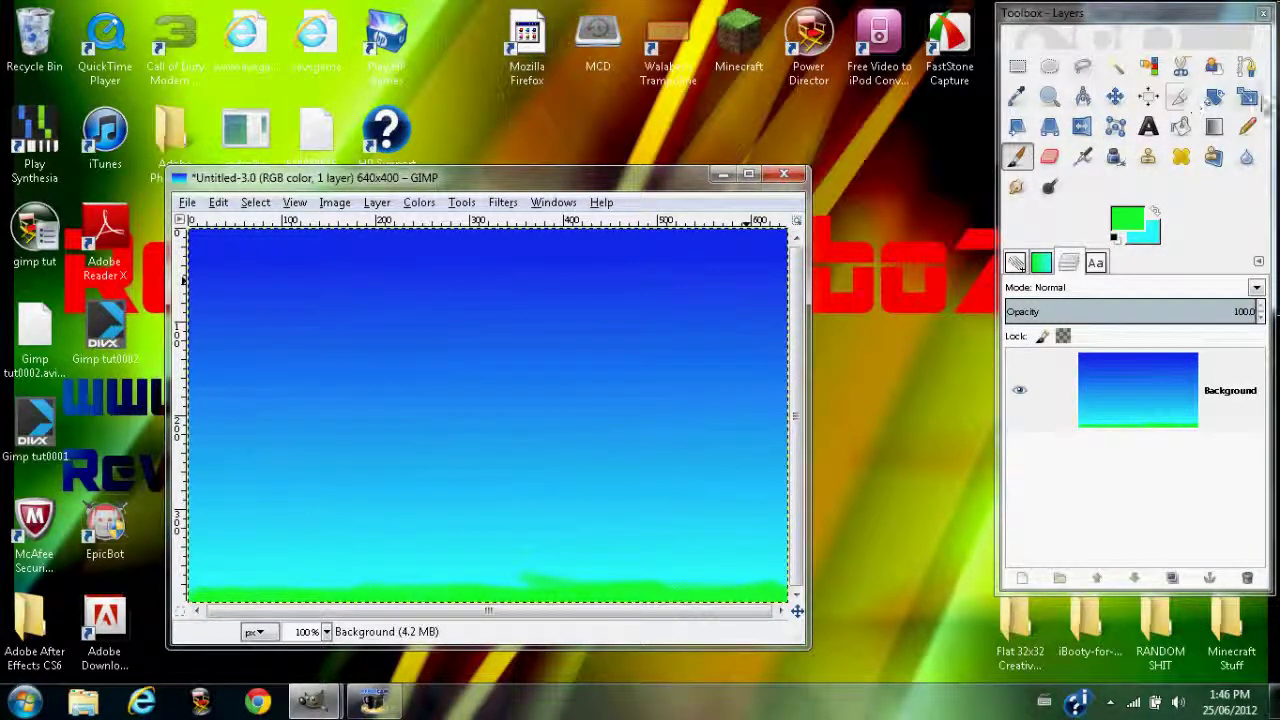
double_click(1016, 158)
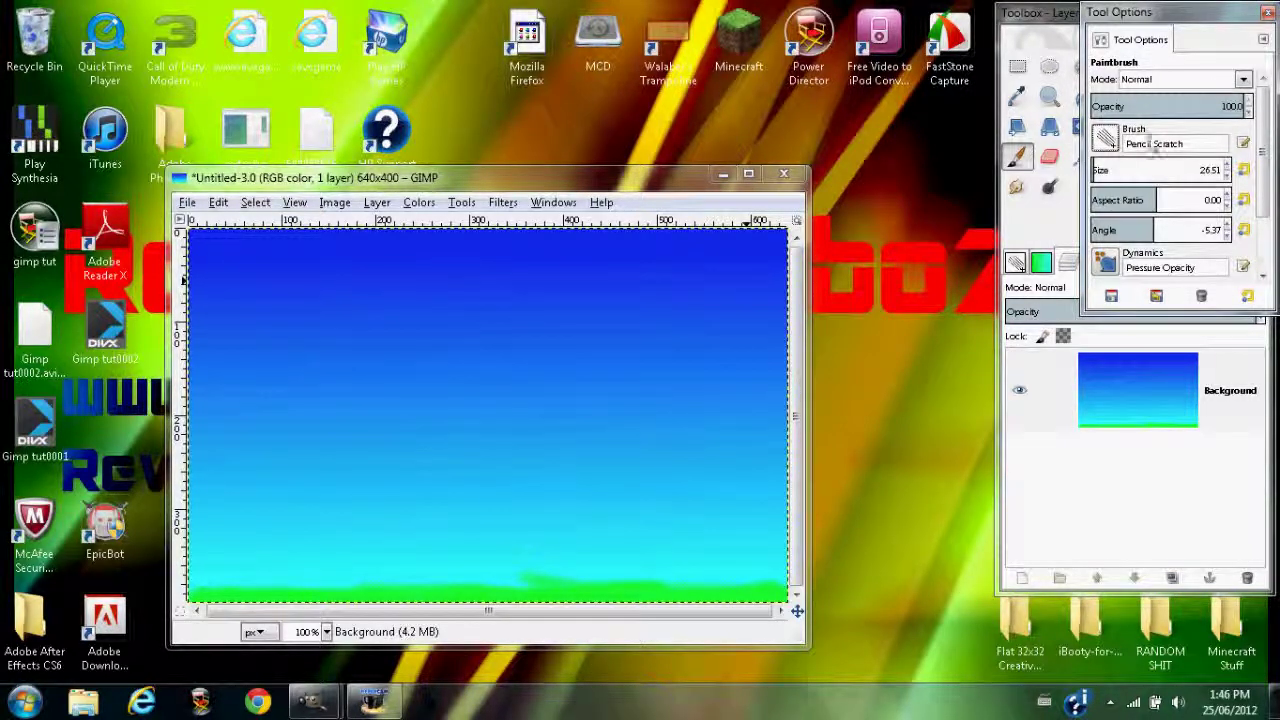
Step: Switch the paintbrush to the 2. Hardness 100 brush and reduce its size to about 13
click(1106, 140)
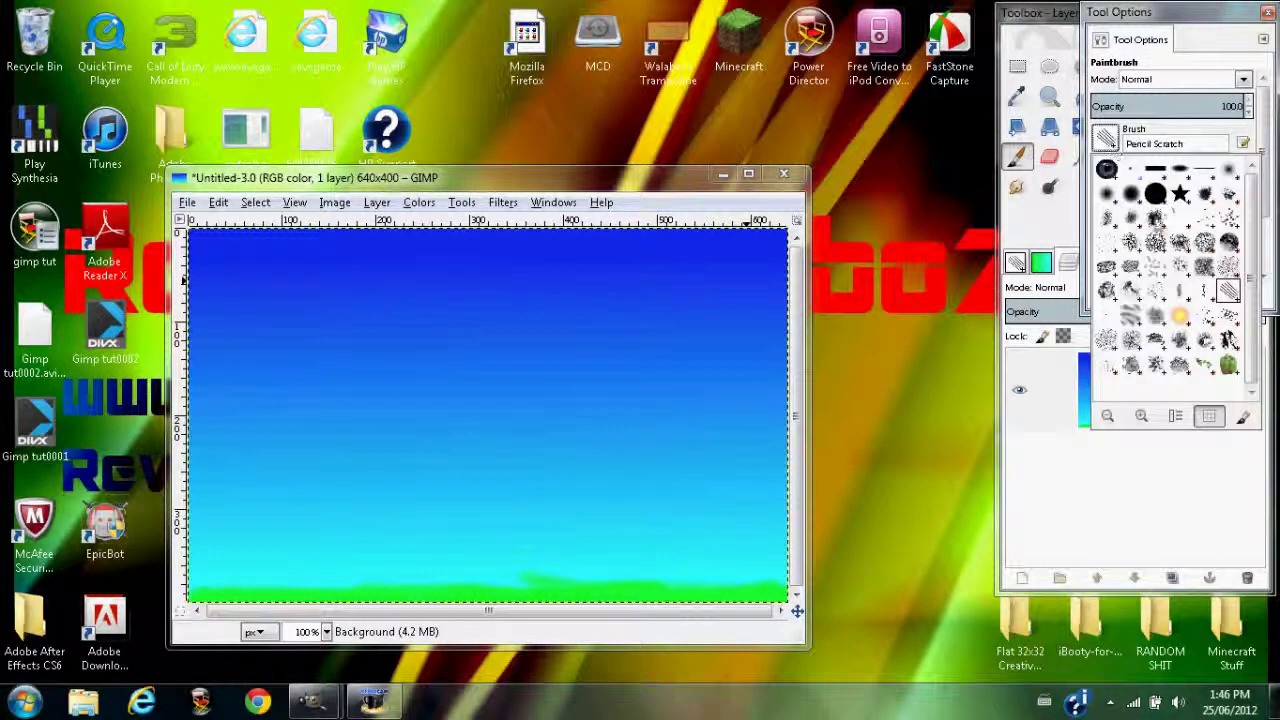
click(1158, 200)
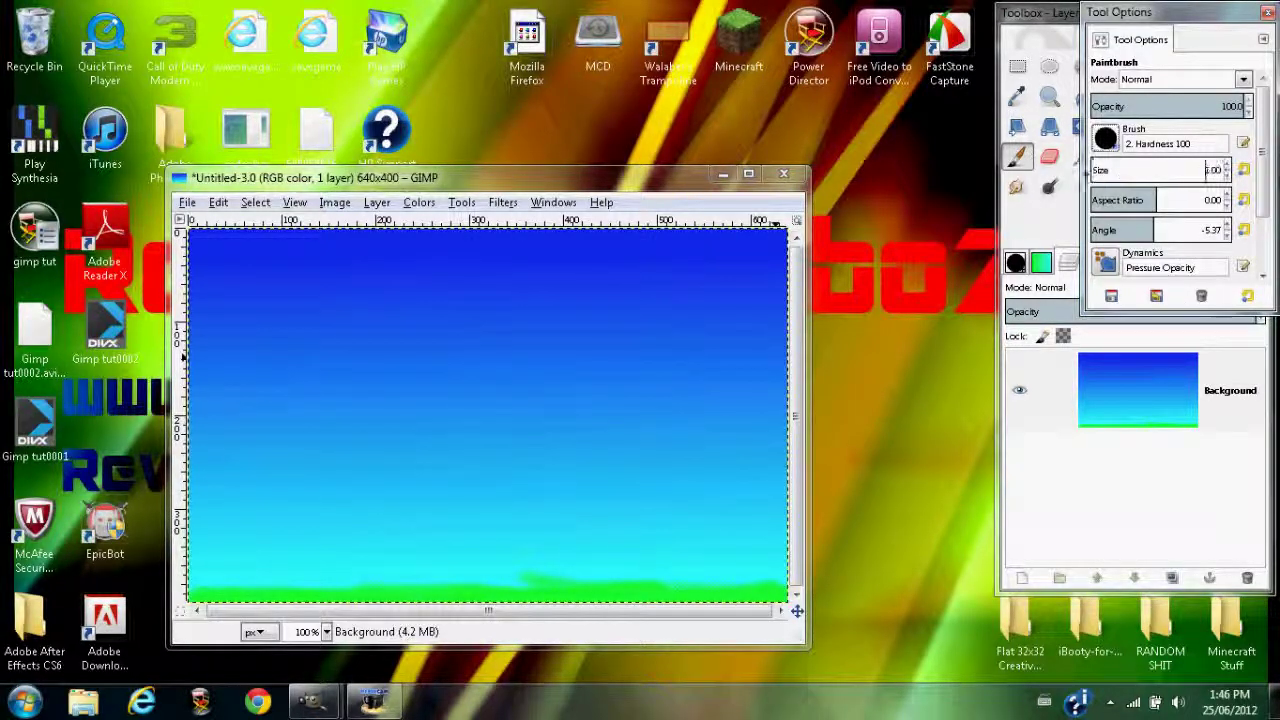
scroll(1099, 173, down, 3)
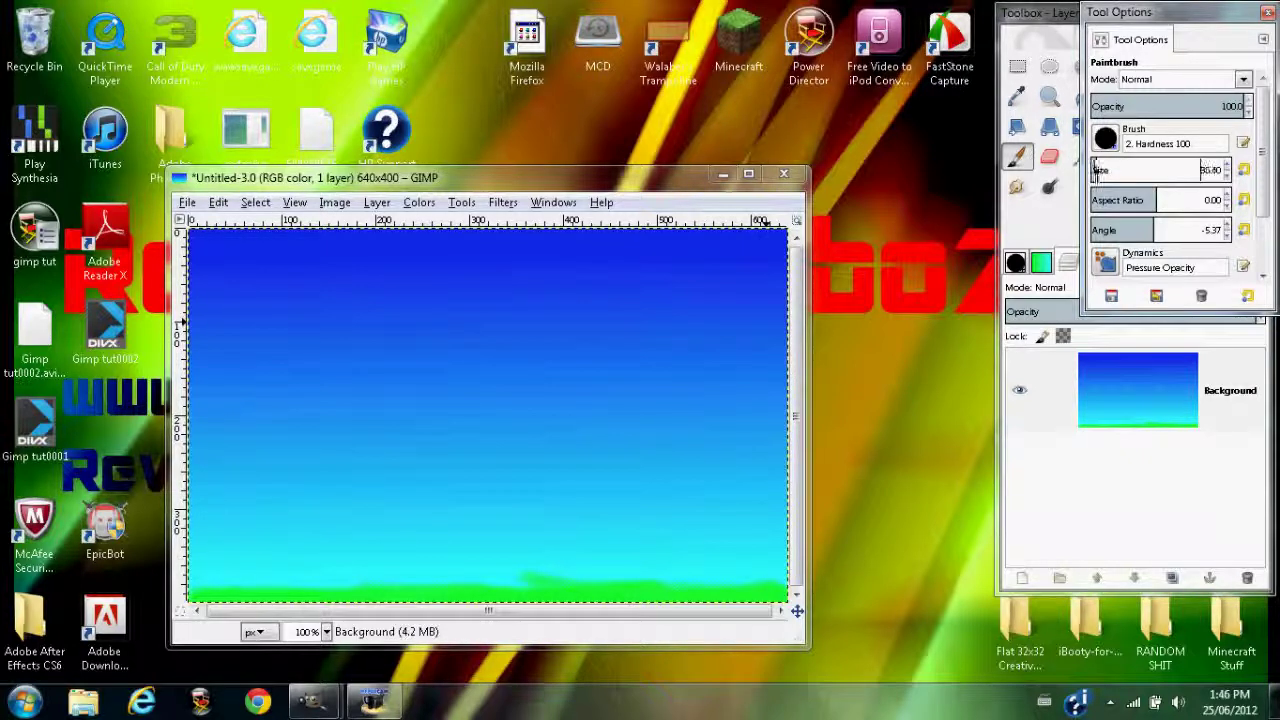
scroll(1092, 172, up, 7)
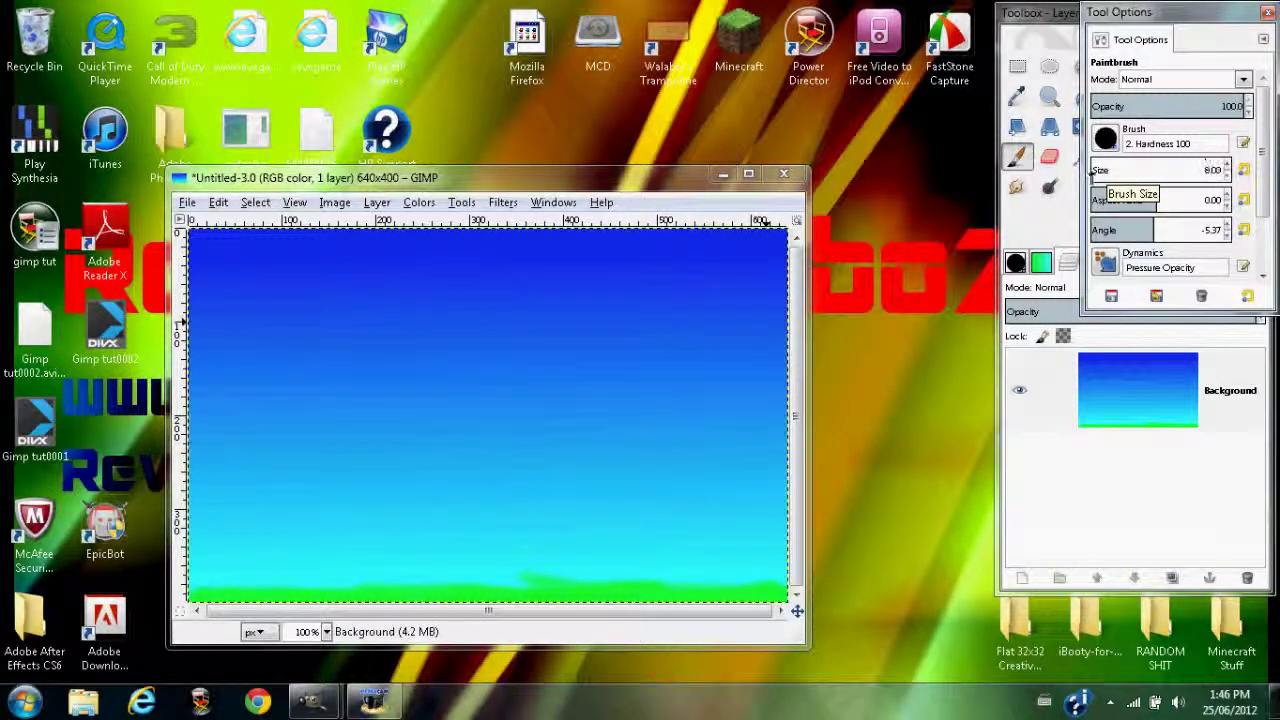
scroll(1090, 172, up, 7)
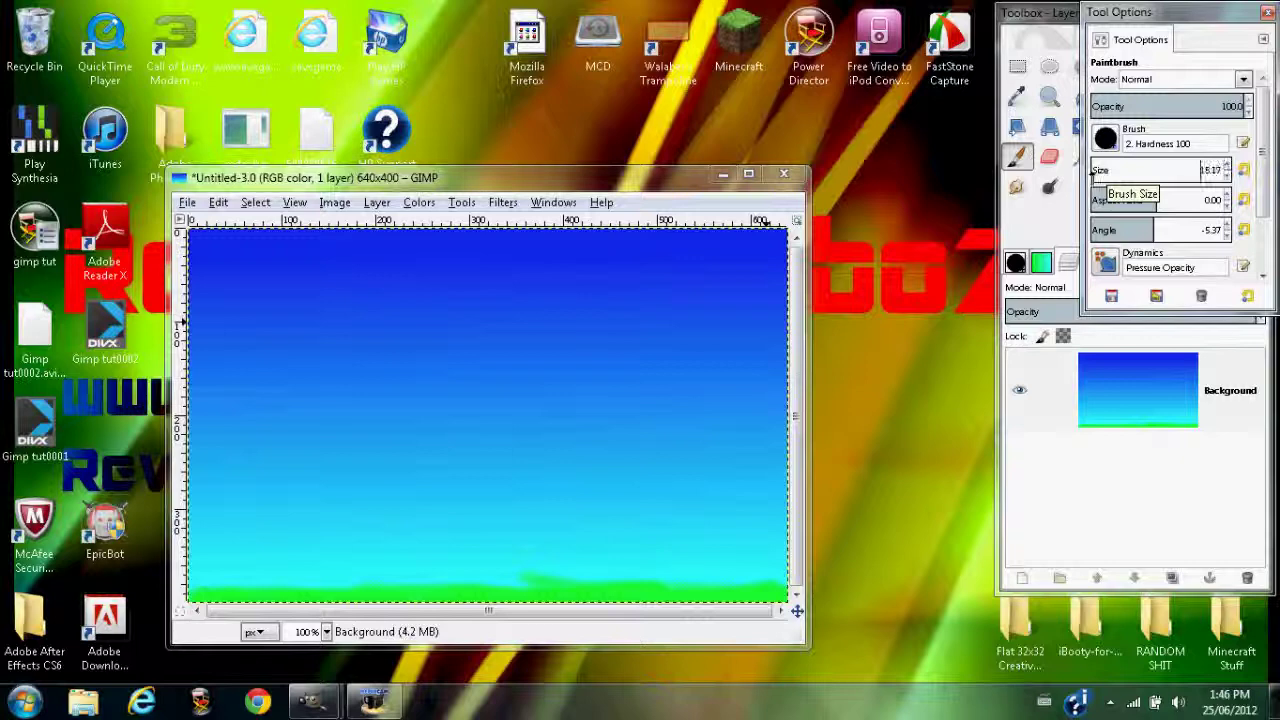
click(1227, 176)
click(1227, 178)
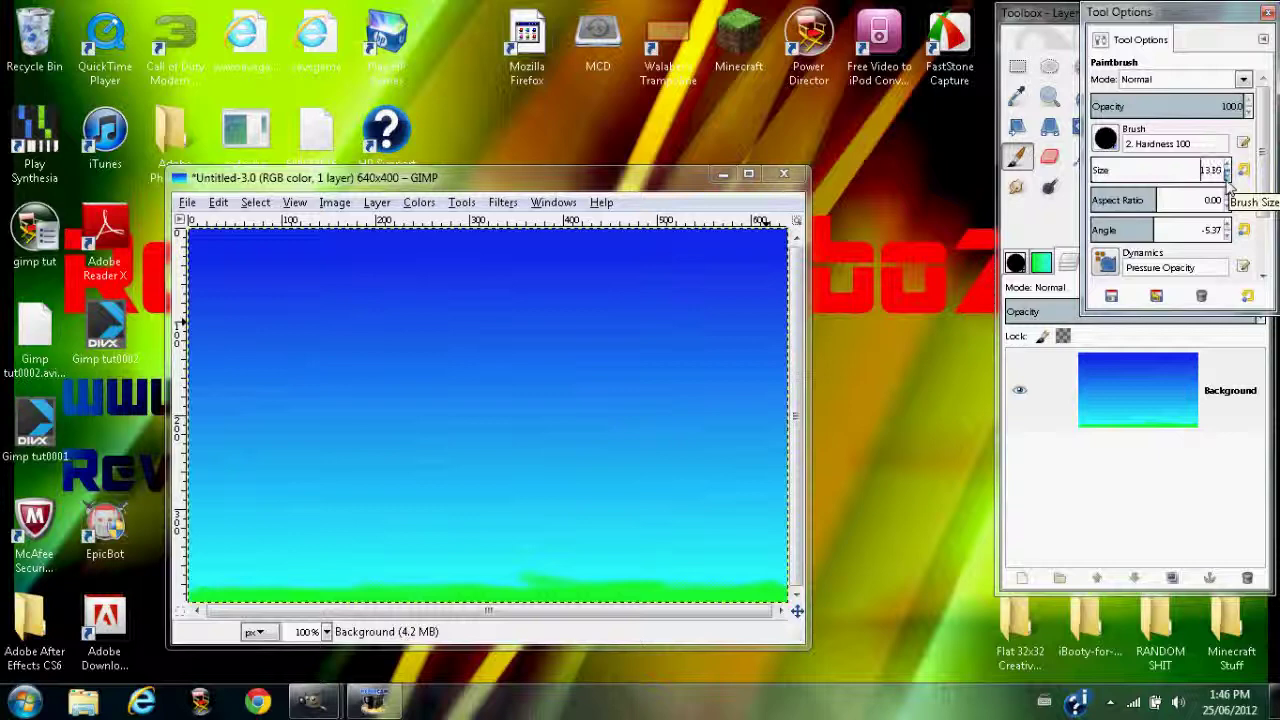
click(1228, 177)
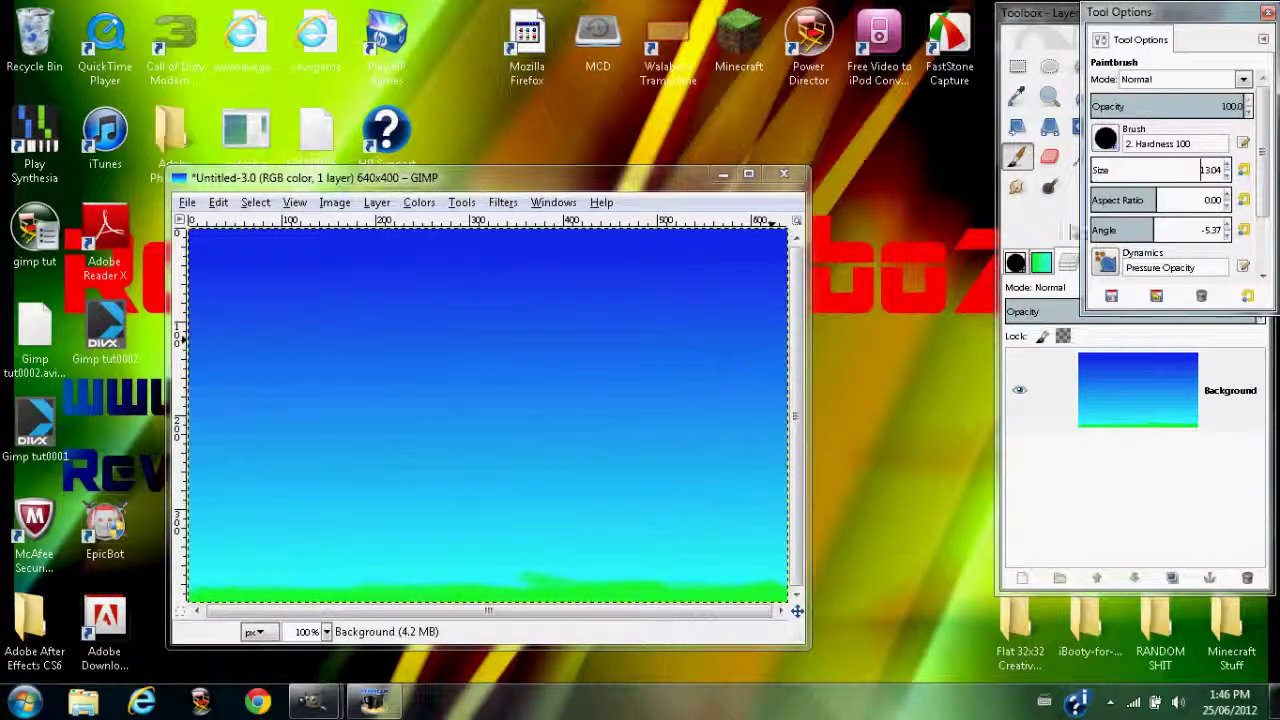
click(1072, 231)
Step: Set the foreground colour to brown 774102 from the recent colours
click(1125, 219)
click(409, 294)
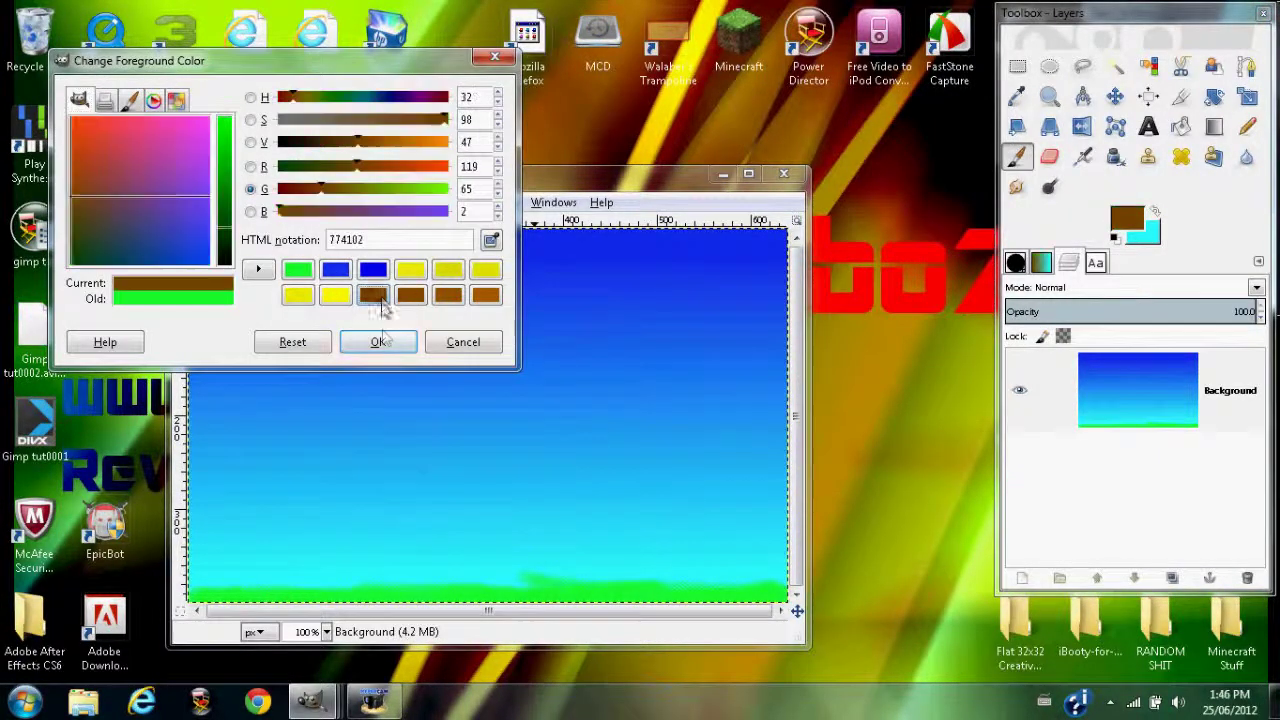
click(379, 342)
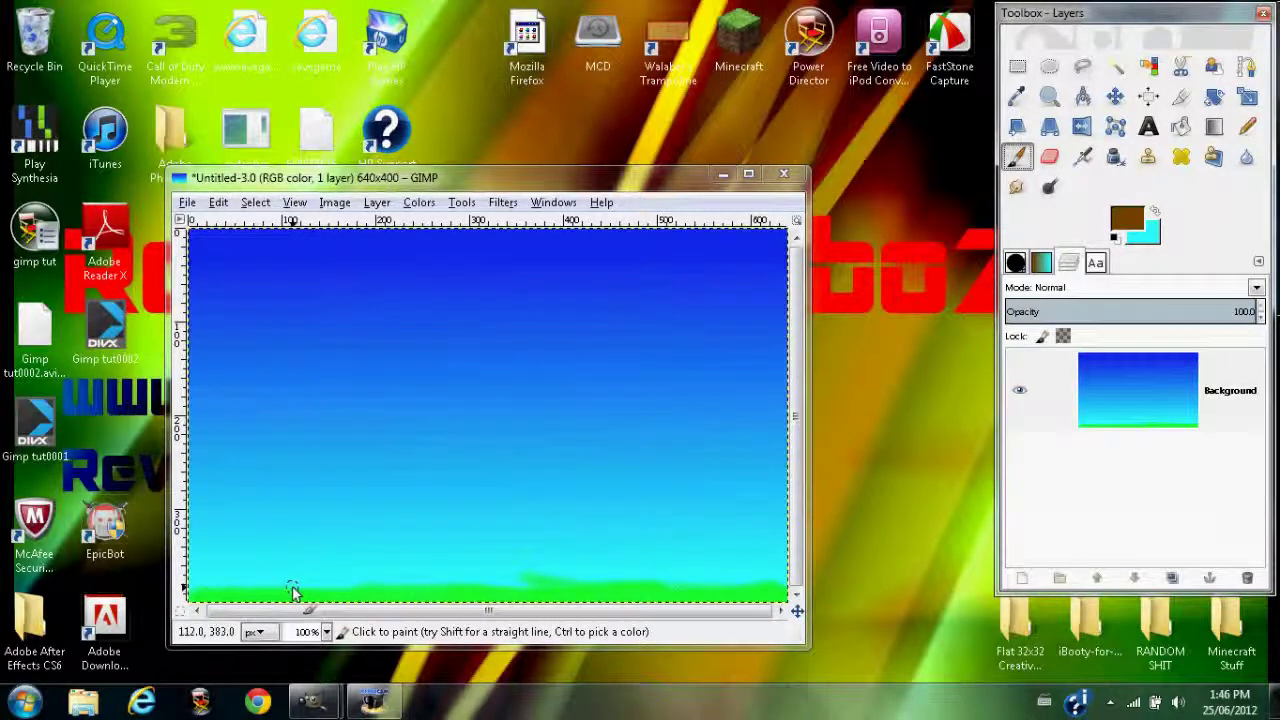
Step: Paint the trunk upward from the grass with three pairs of angled branches
drag(295, 592, 296, 393)
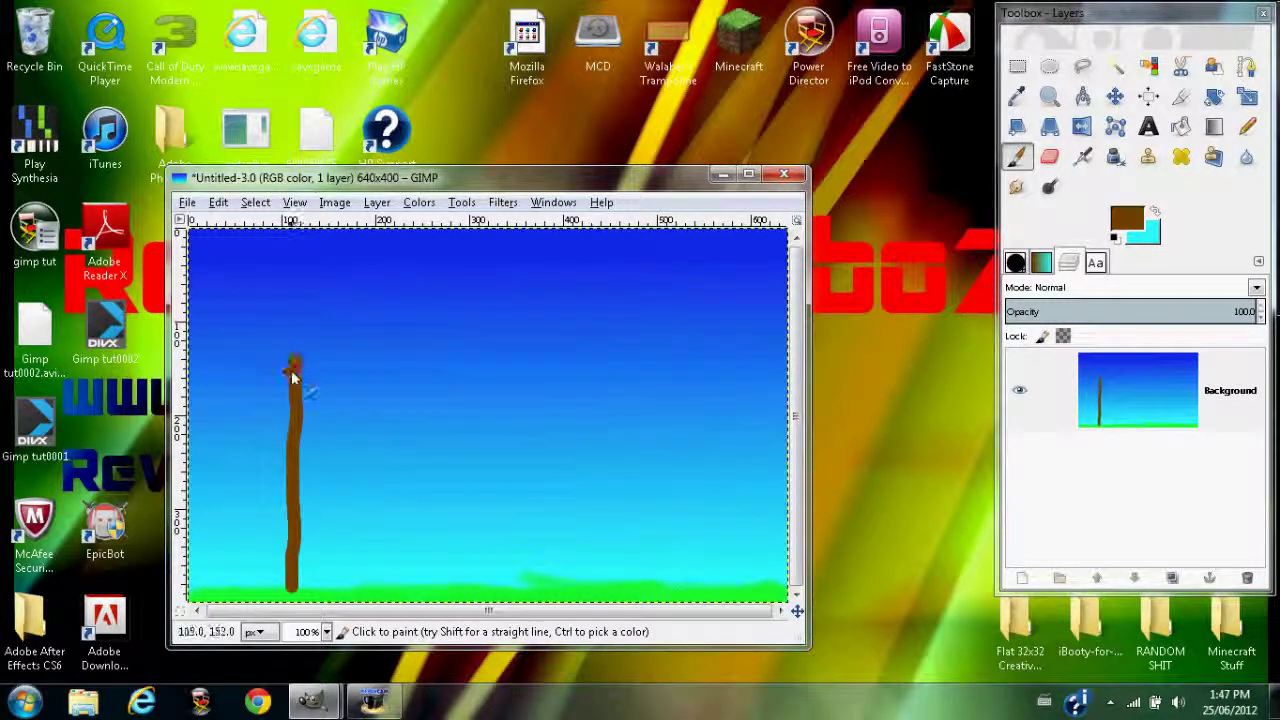
drag(293, 377, 245, 407)
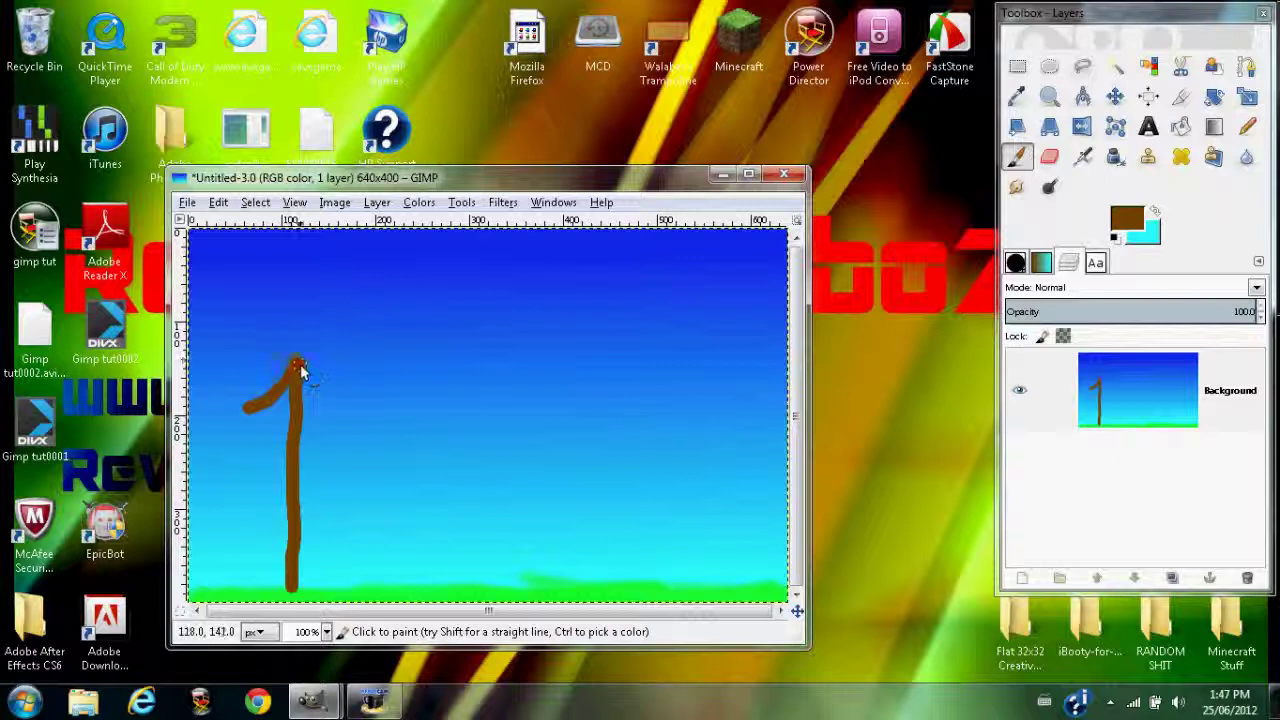
drag(300, 370, 343, 417)
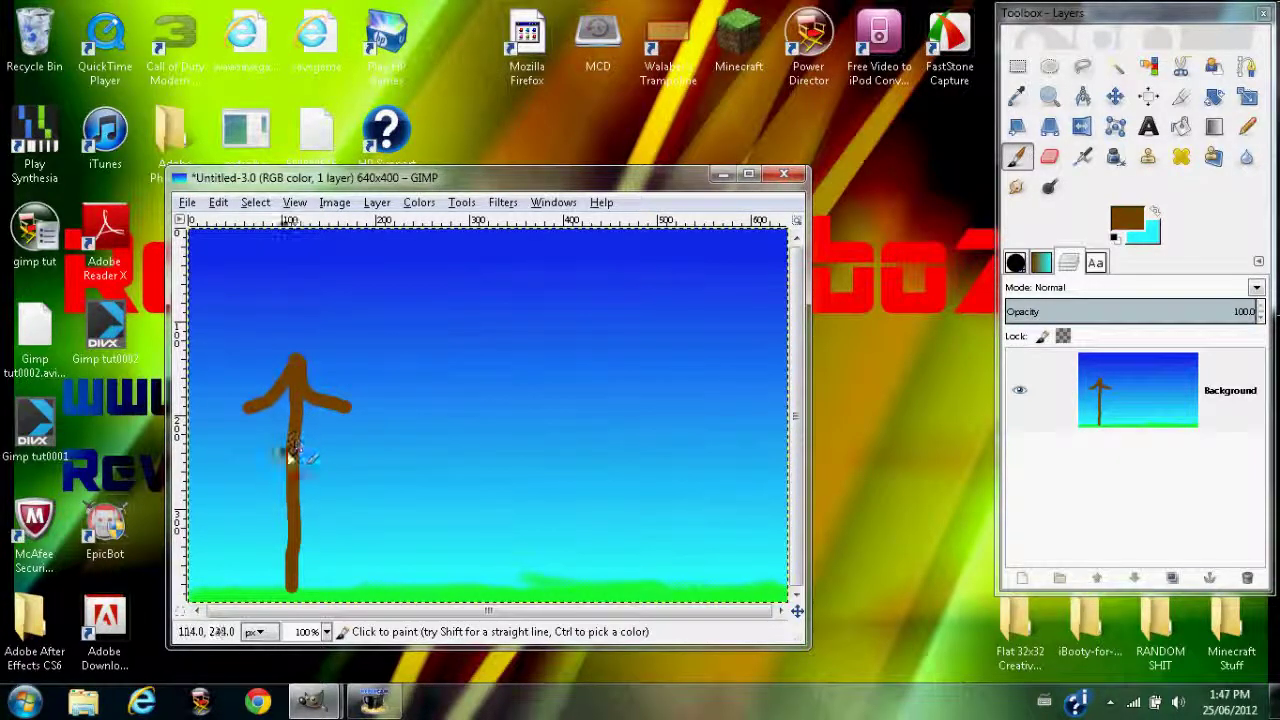
drag(287, 452, 220, 470)
drag(303, 458, 386, 489)
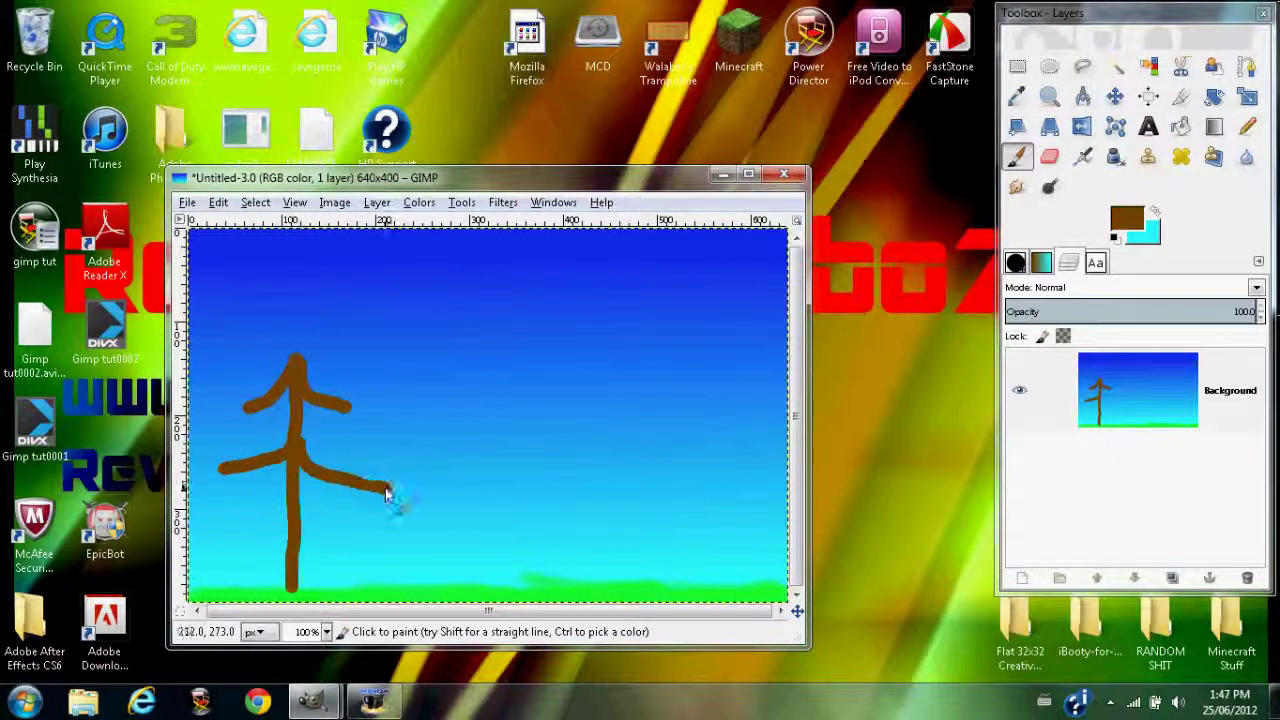
mouse_move(294, 530)
mouse_down()
mouse_move(234, 553)
mouse_move(210, 546)
mouse_up()
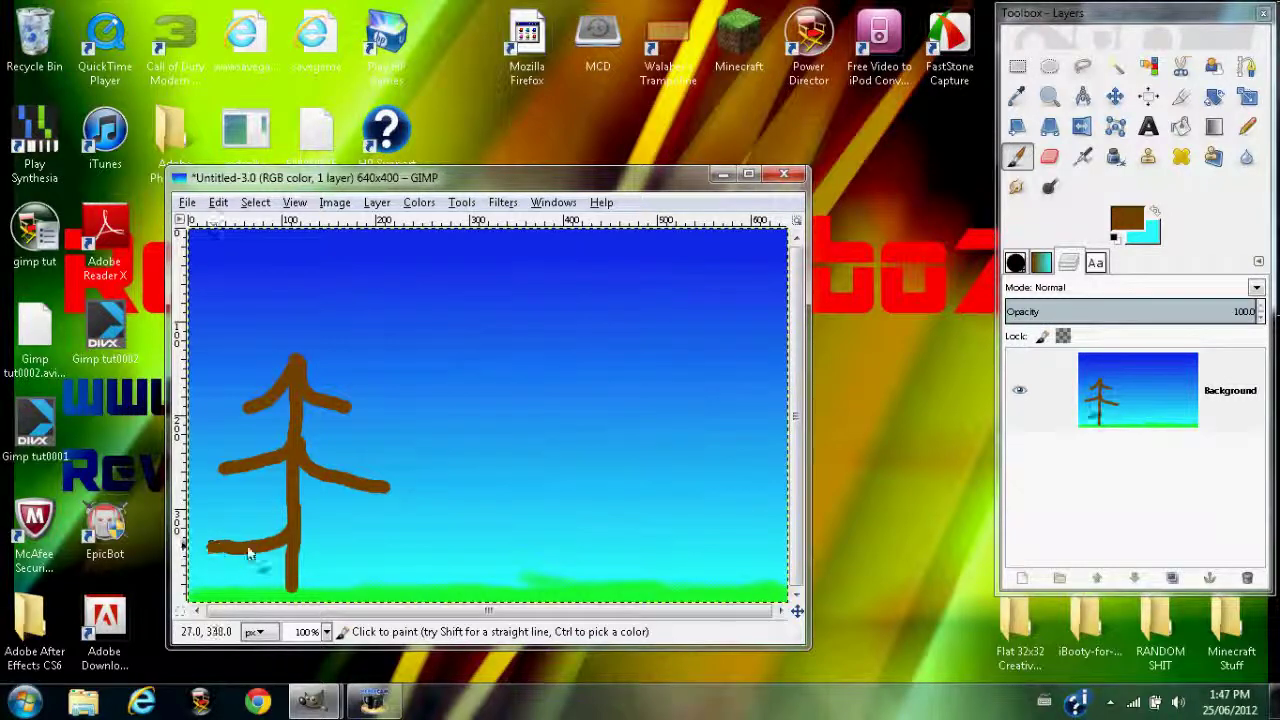
mouse_move(297, 520)
mouse_down()
mouse_move(334, 557)
mouse_move(371, 569)
mouse_up()
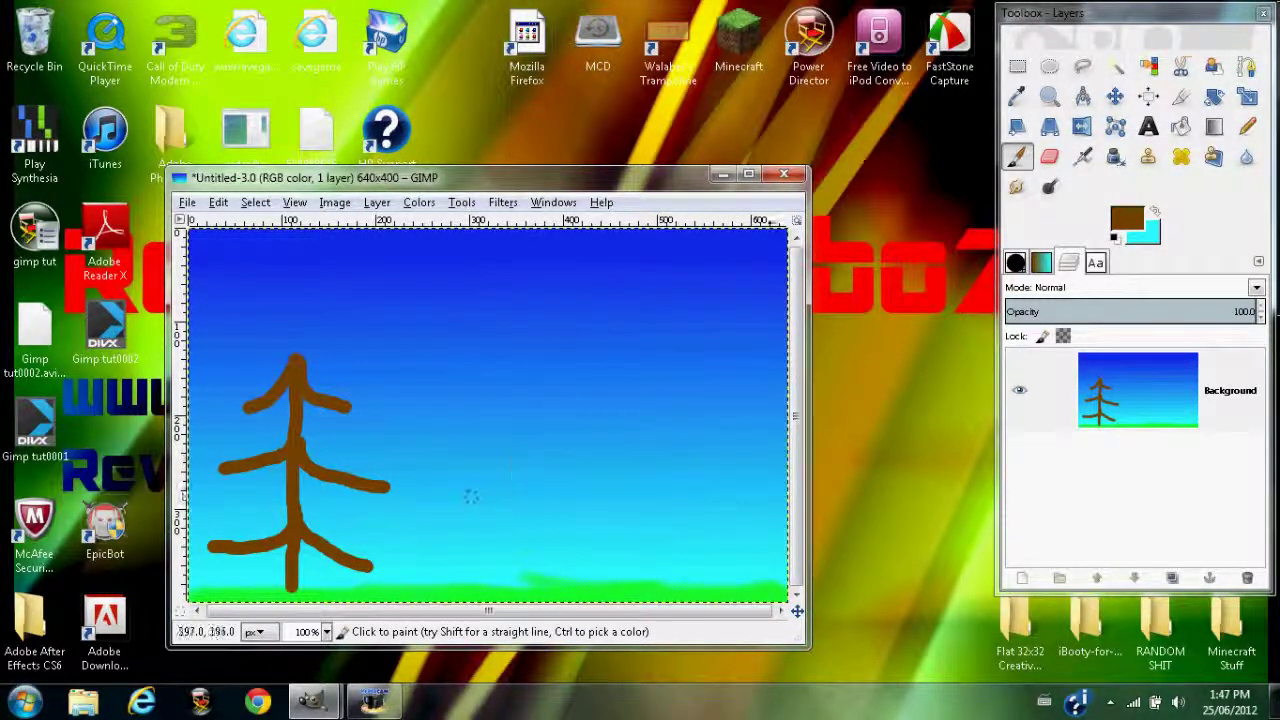
Step: Set the paintbrush to the Pencil Scratch brush at size about 23
double_click(1016, 156)
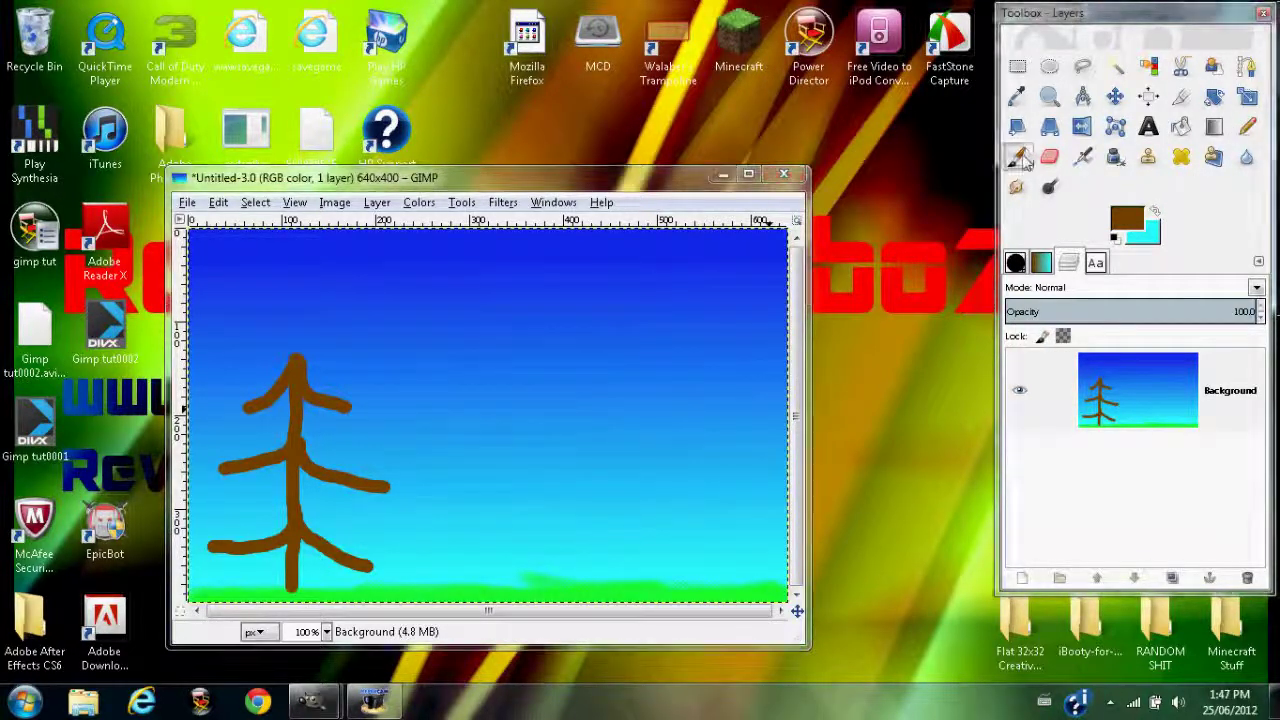
click(1108, 142)
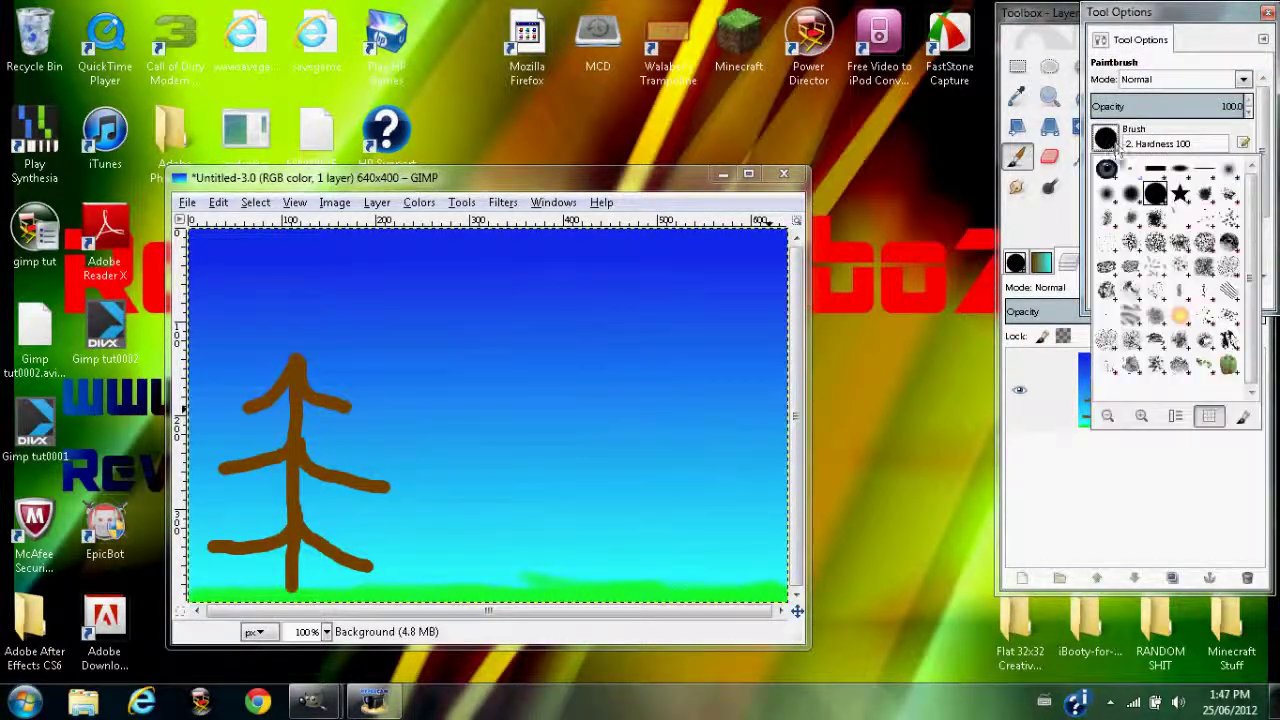
click(1230, 295)
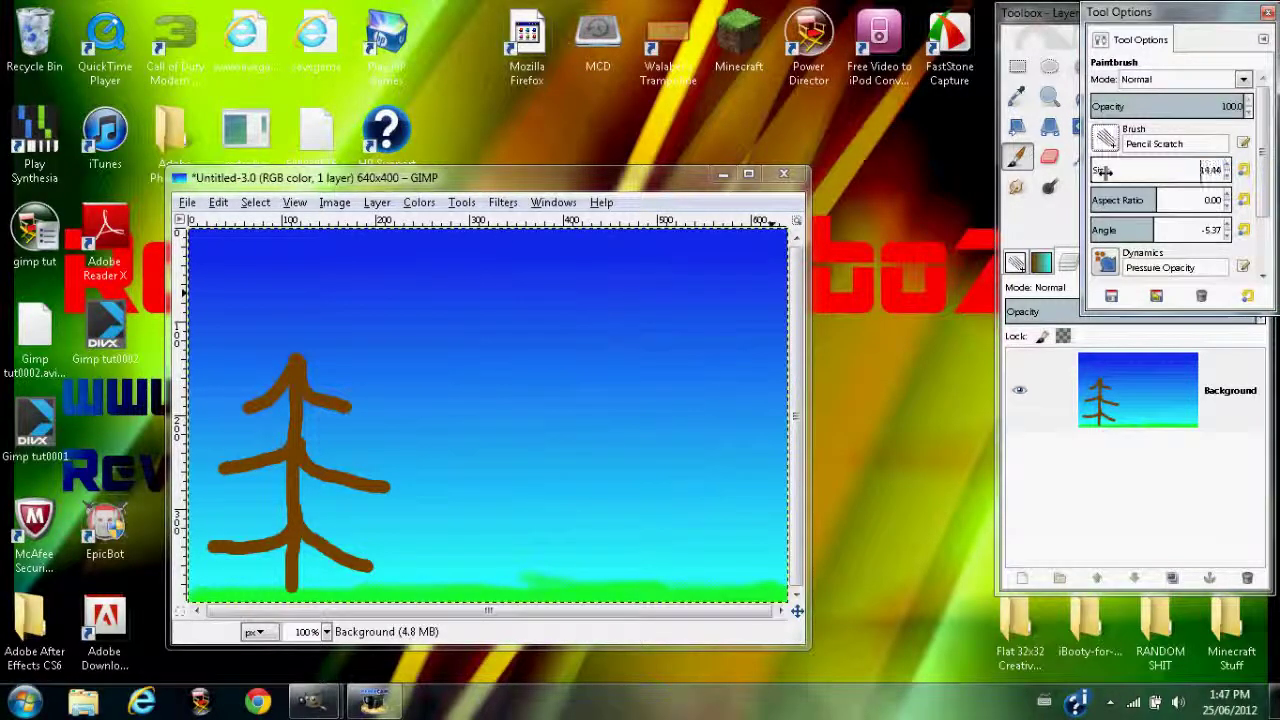
drag(1107, 172, 1117, 172)
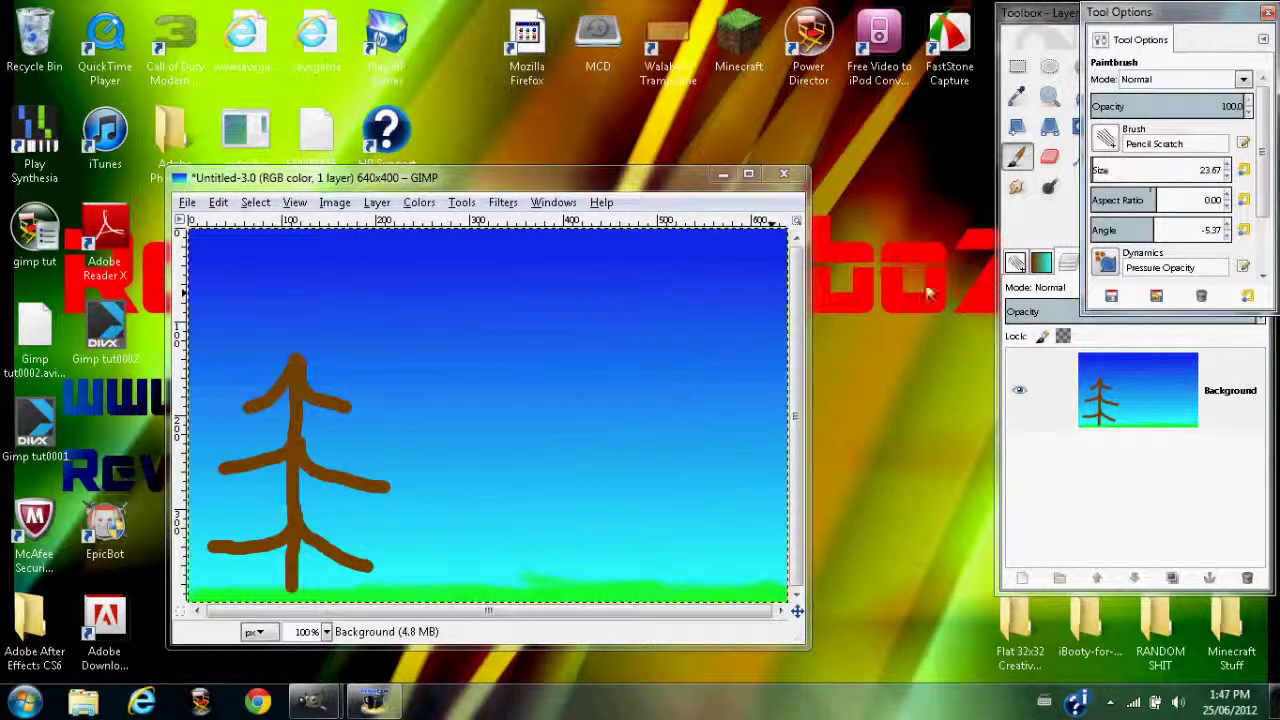
click(1040, 228)
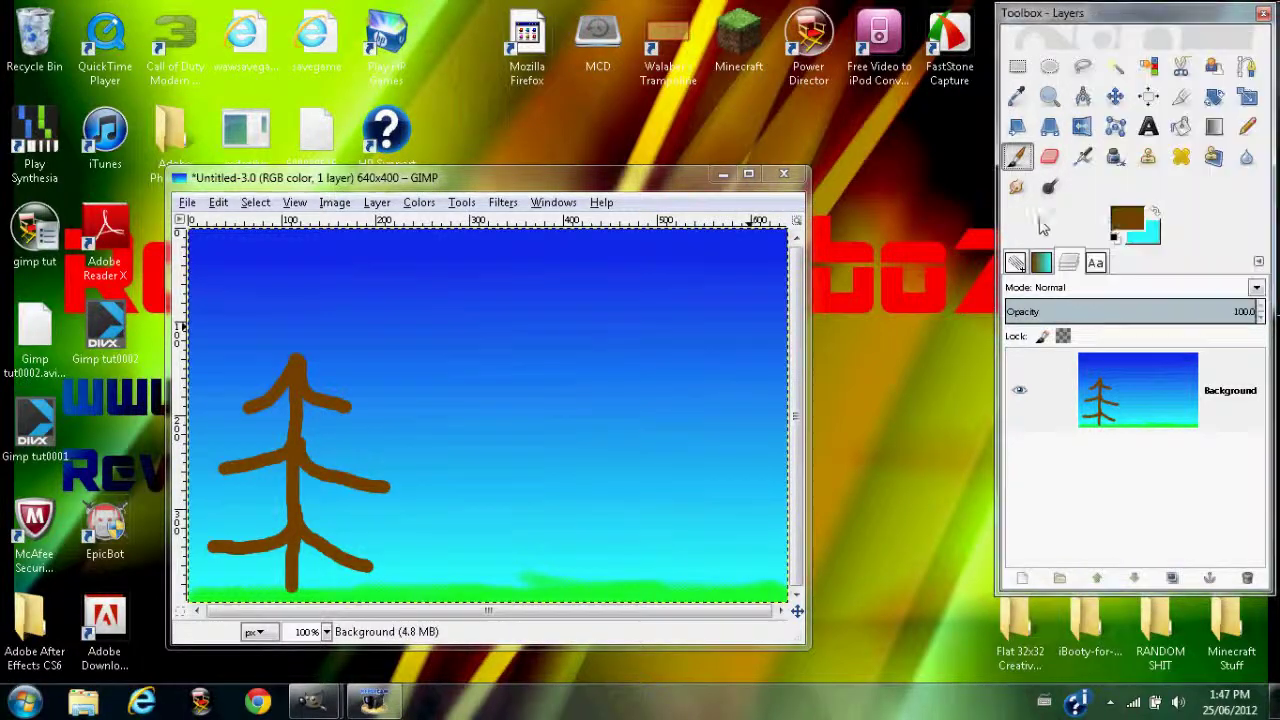
Step: Set the foreground colour to medium green 00a800
click(1117, 225)
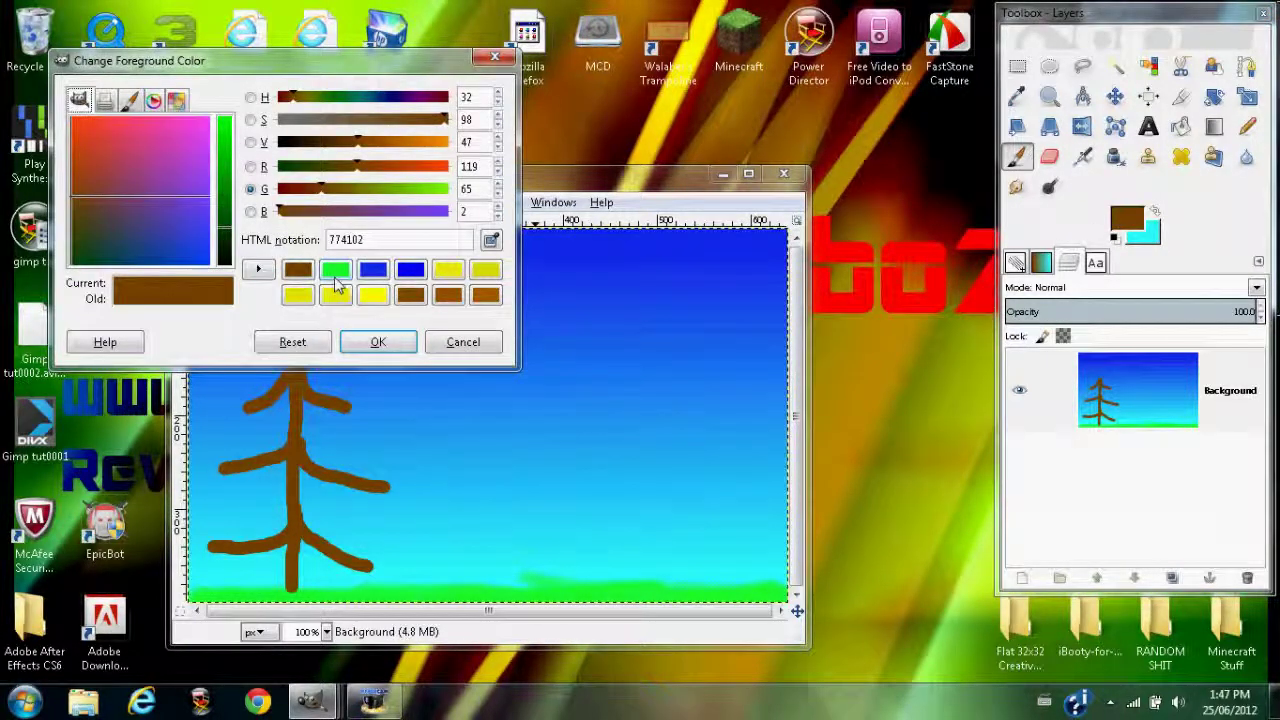
click(337, 272)
drag(98, 256, 140, 228)
drag(218, 176, 229, 135)
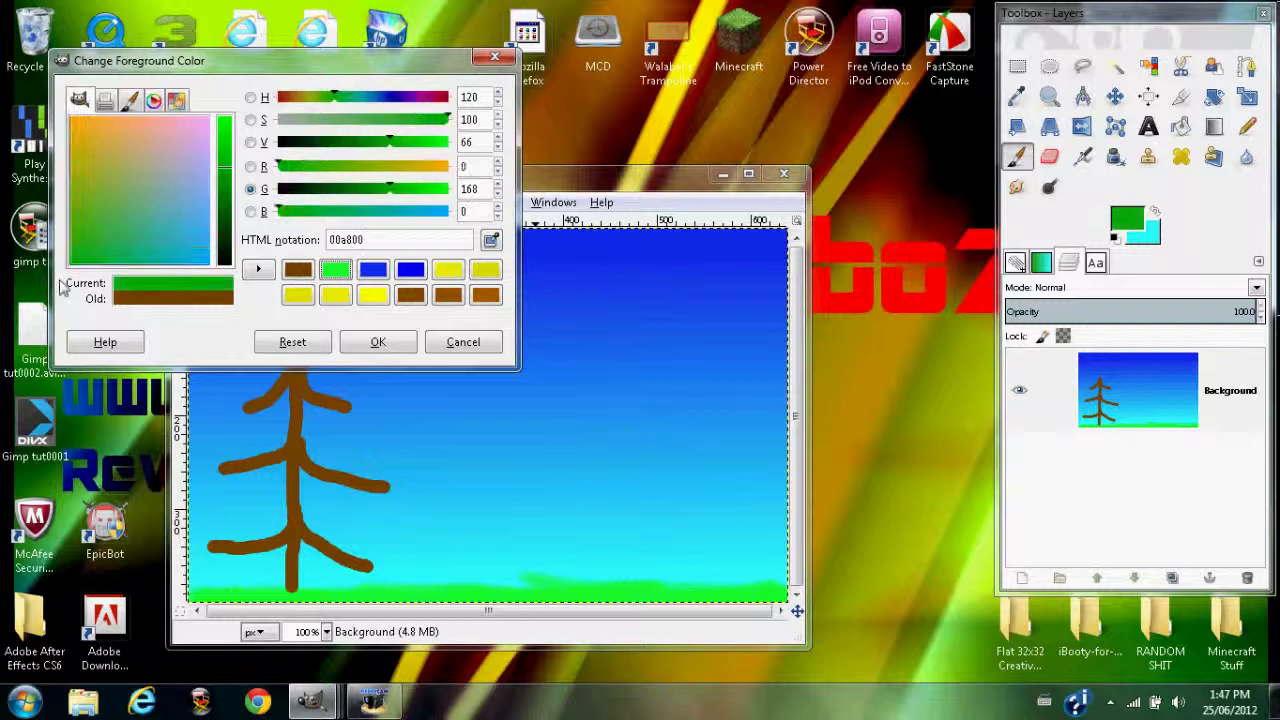
click(374, 341)
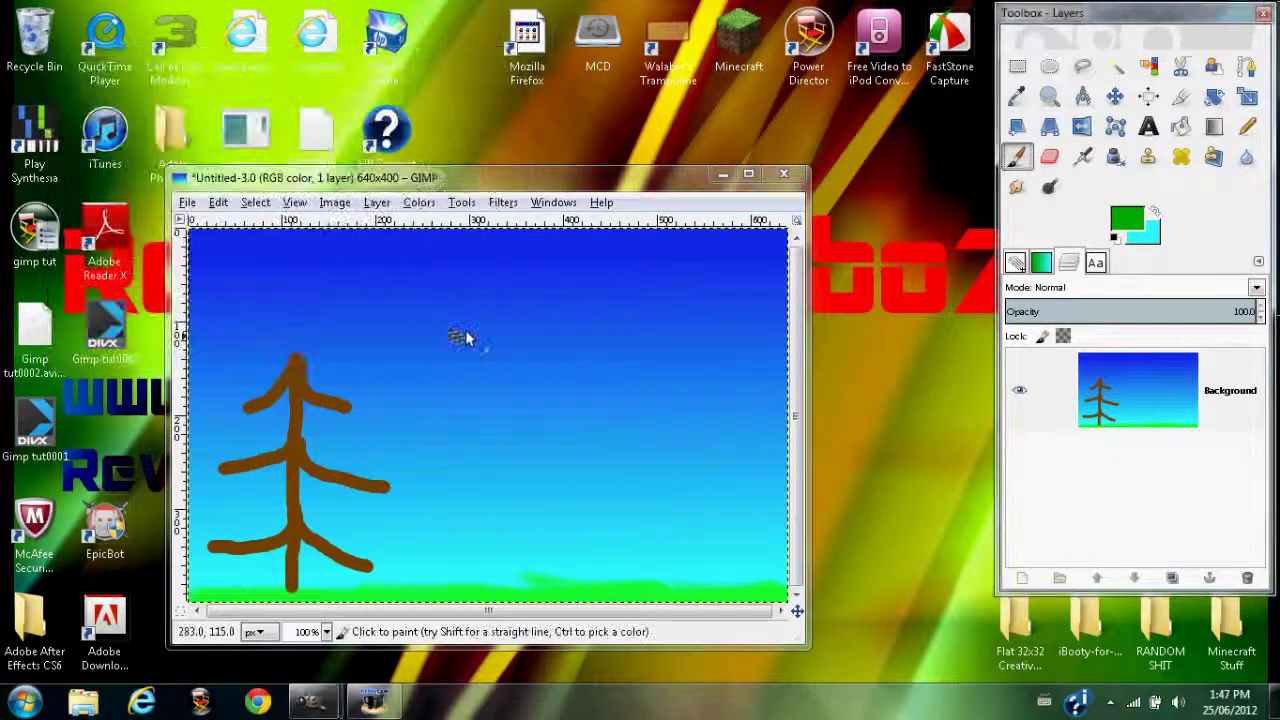
Step: Paint green foliage over the tree's lower-left and upper branches, undoing a stray sky stroke
click(286, 529)
mouse_move(272, 537)
mouse_down()
mouse_move(233, 551)
mouse_move(234, 538)
mouse_move(289, 520)
mouse_move(266, 540)
mouse_move(236, 539)
mouse_move(296, 494)
mouse_move(265, 529)
mouse_move(234, 535)
mouse_move(295, 491)
mouse_move(248, 534)
mouse_move(235, 526)
mouse_move(287, 456)
mouse_move(243, 534)
mouse_move(295, 438)
mouse_move(212, 512)
mouse_move(261, 518)
mouse_move(242, 534)
mouse_move(270, 468)
mouse_move(229, 519)
mouse_move(287, 449)
mouse_move(229, 495)
mouse_move(281, 438)
mouse_move(226, 476)
mouse_move(291, 432)
mouse_move(223, 468)
mouse_move(277, 430)
mouse_move(239, 450)
mouse_move(272, 426)
mouse_move(285, 397)
mouse_up()
mouse_move(240, 443)
mouse_down()
mouse_move(326, 376)
mouse_move(250, 424)
mouse_move(293, 376)
mouse_up()
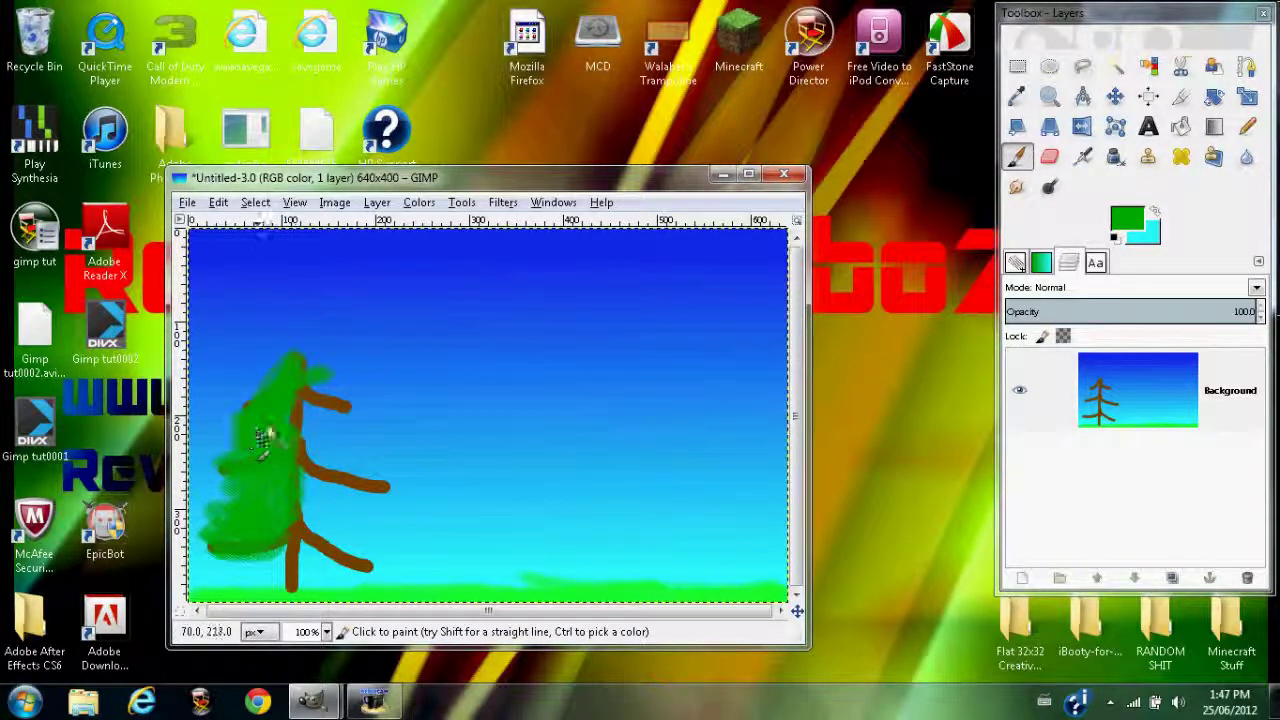
mouse_move(231, 490)
mouse_down()
mouse_move(200, 526)
mouse_move(246, 551)
mouse_up()
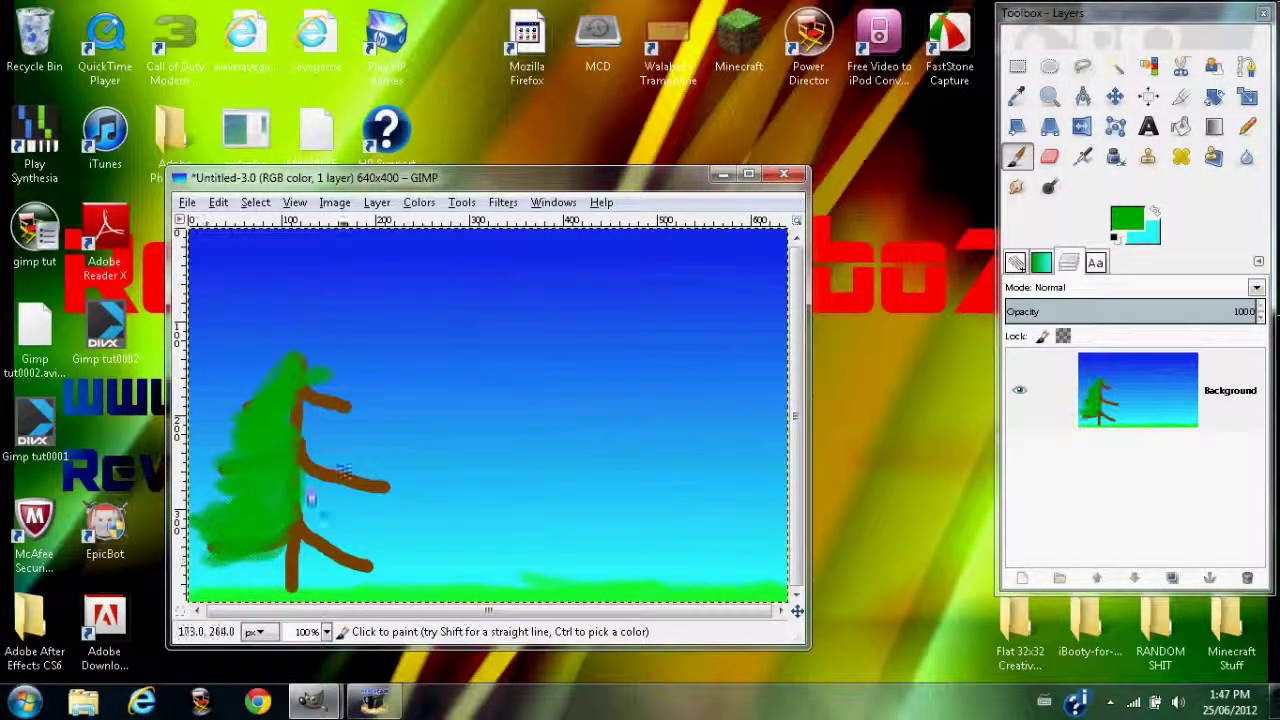
mouse_move(327, 397)
mouse_down()
mouse_move(307, 373)
mouse_move(327, 421)
mouse_move(346, 429)
mouse_move(302, 406)
mouse_move(339, 408)
mouse_move(297, 394)
mouse_move(352, 437)
mouse_move(319, 443)
mouse_move(302, 421)
mouse_move(365, 445)
mouse_up()
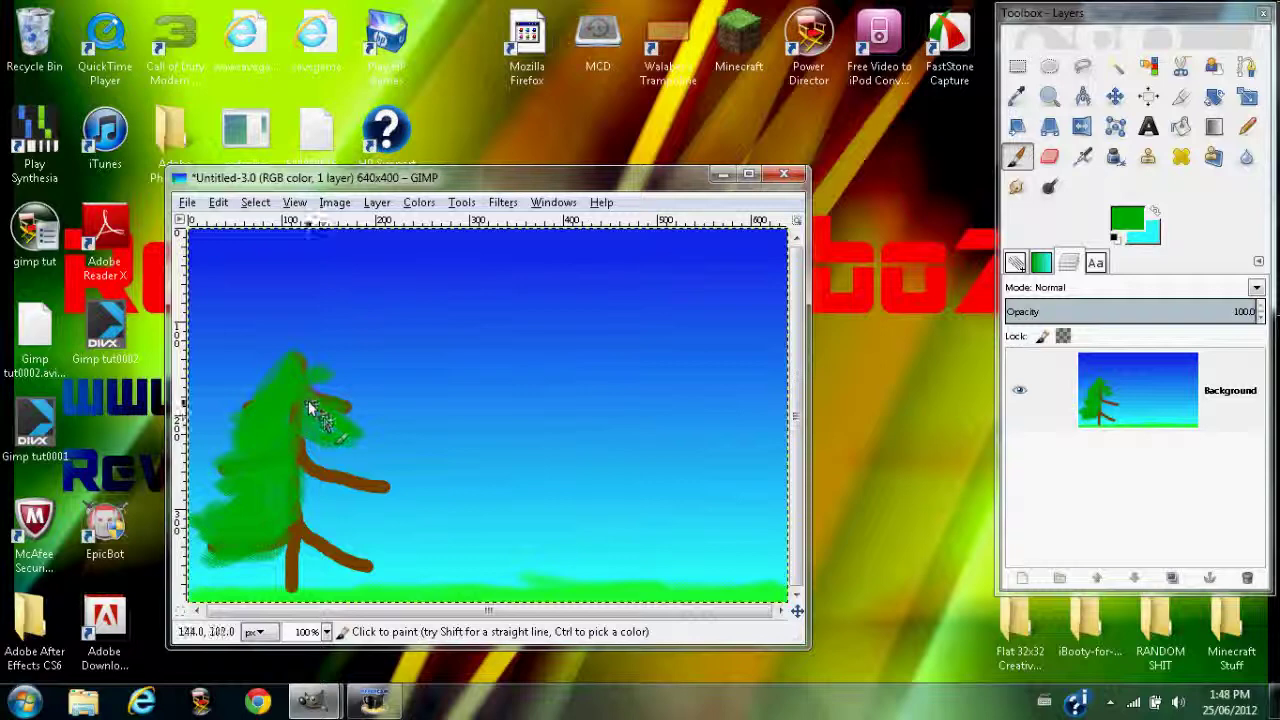
drag(432, 403, 600, 484)
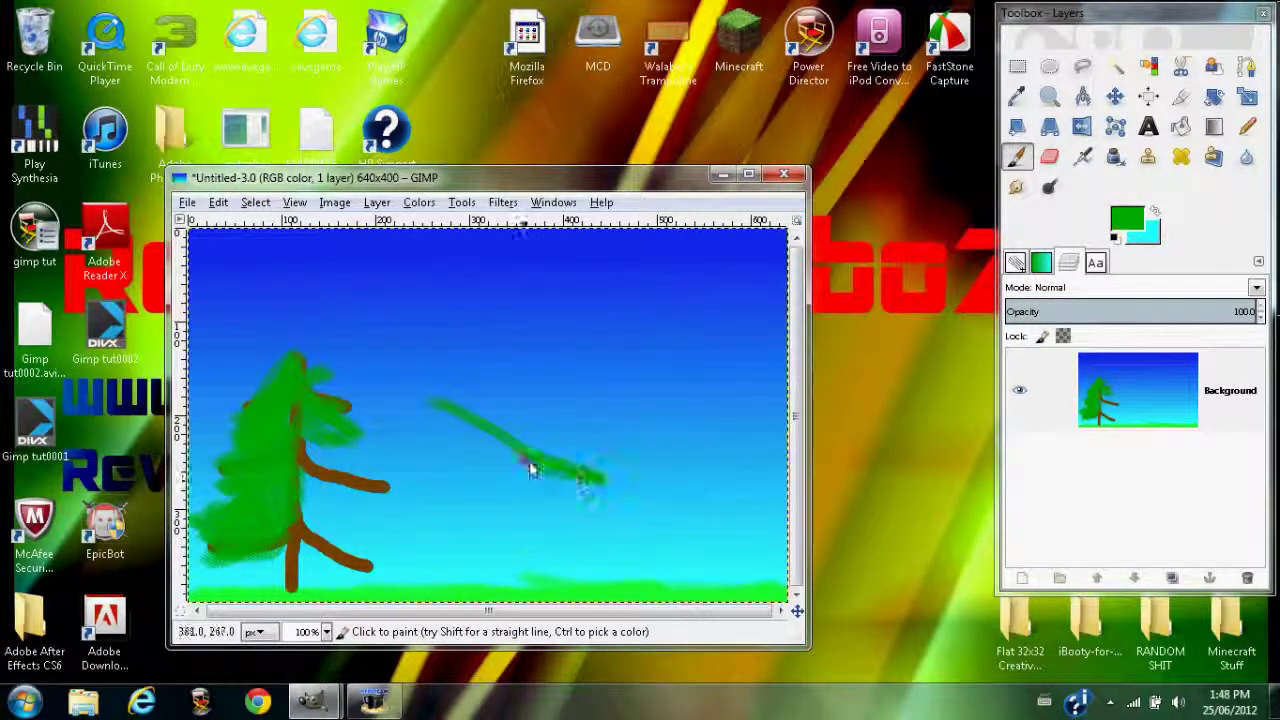
key(ctrl+z)
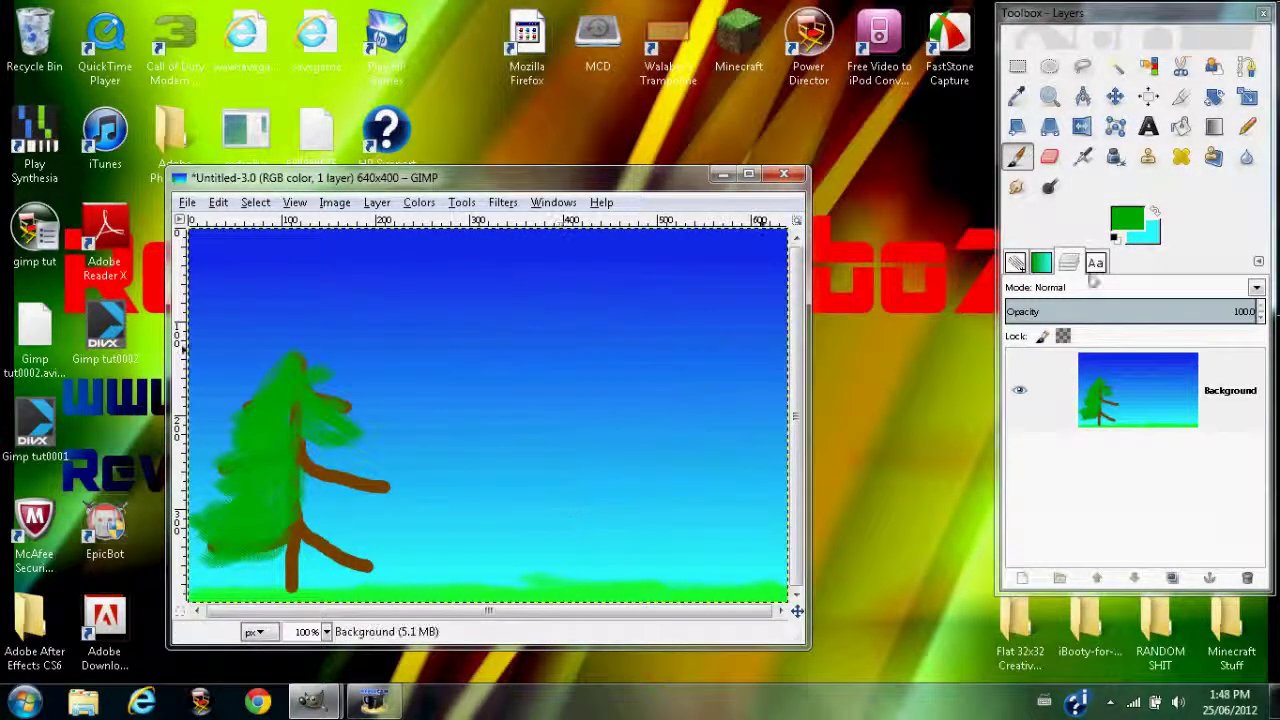
Step: Rotate the brush angle to 77.87 and paint green over the remaining branches, undoing the last stroke
double_click(1016, 156)
mouse_move(1152, 230)
mouse_down()
mouse_move(1215, 230)
mouse_move(1198, 230)
mouse_up()
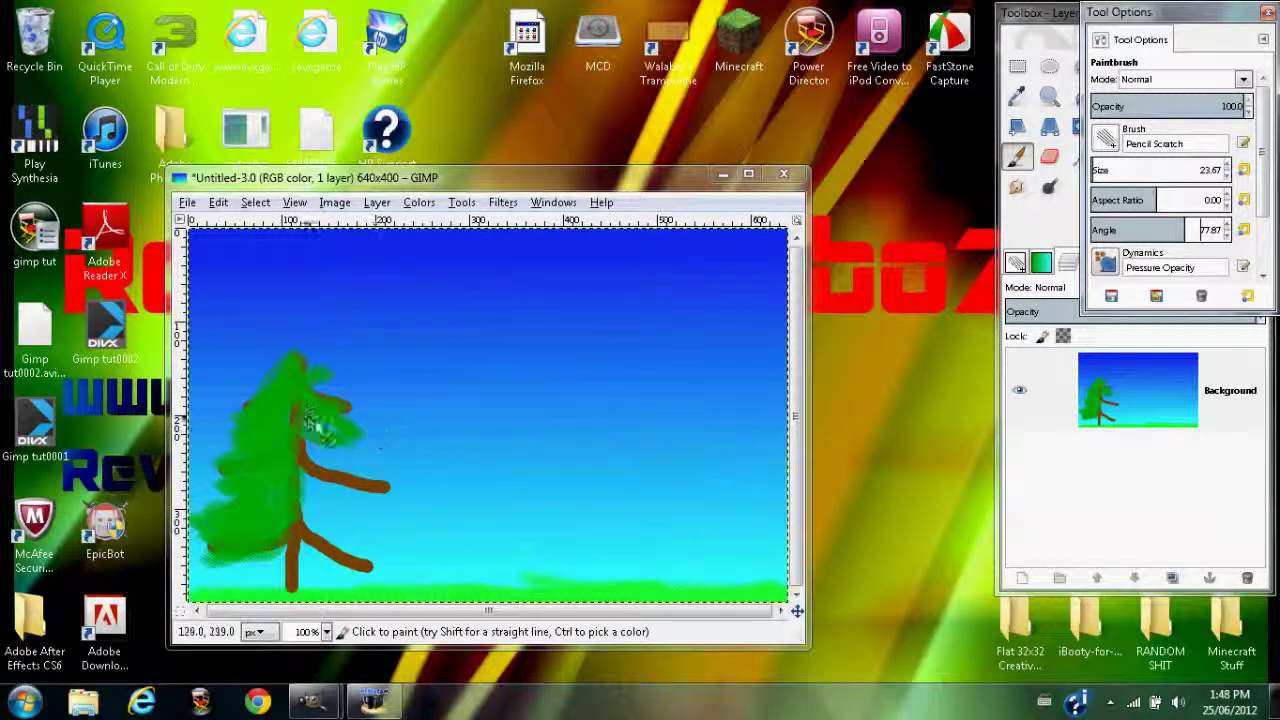
mouse_move(311, 447)
mouse_down()
mouse_move(349, 483)
mouse_move(389, 480)
mouse_move(379, 486)
mouse_move(305, 435)
mouse_move(357, 470)
mouse_up()
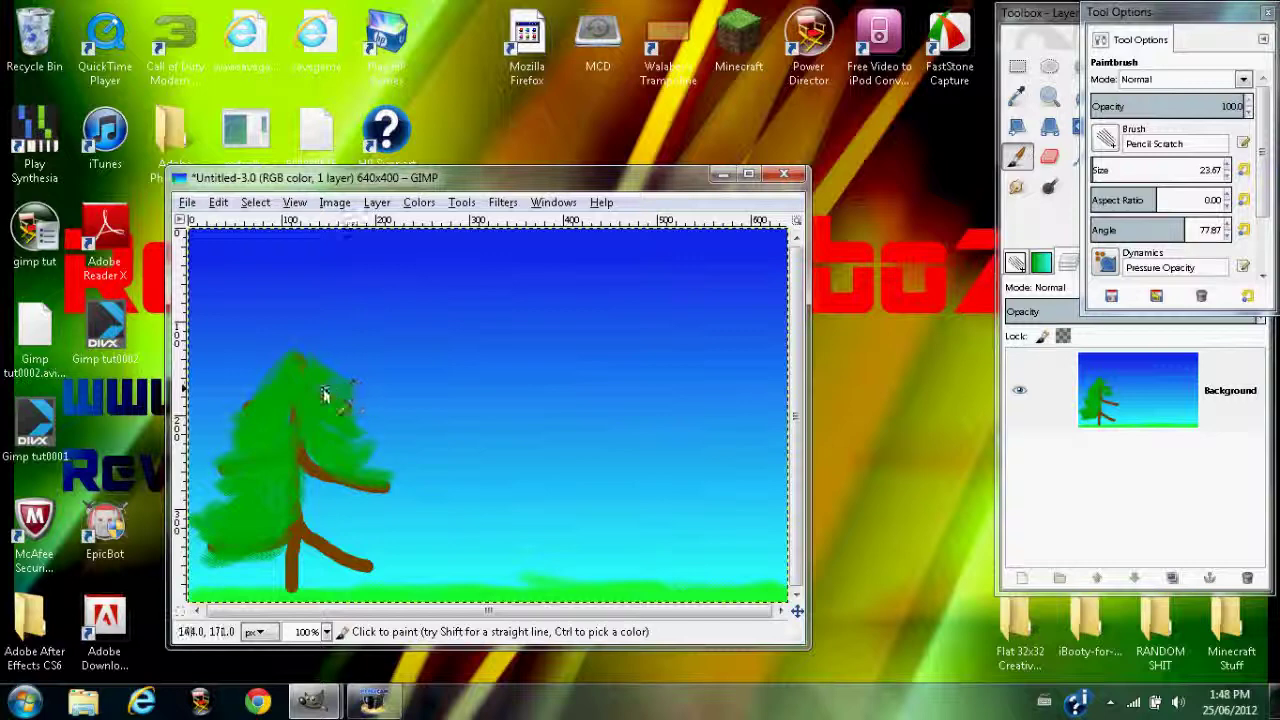
mouse_move(366, 455)
mouse_down()
mouse_move(322, 460)
mouse_move(337, 490)
mouse_move(350, 485)
mouse_move(313, 470)
mouse_move(394, 509)
mouse_move(305, 472)
mouse_move(382, 482)
mouse_move(320, 470)
mouse_move(363, 531)
mouse_move(303, 482)
mouse_move(342, 556)
mouse_move(360, 560)
mouse_move(334, 537)
mouse_move(386, 523)
mouse_move(326, 503)
mouse_up()
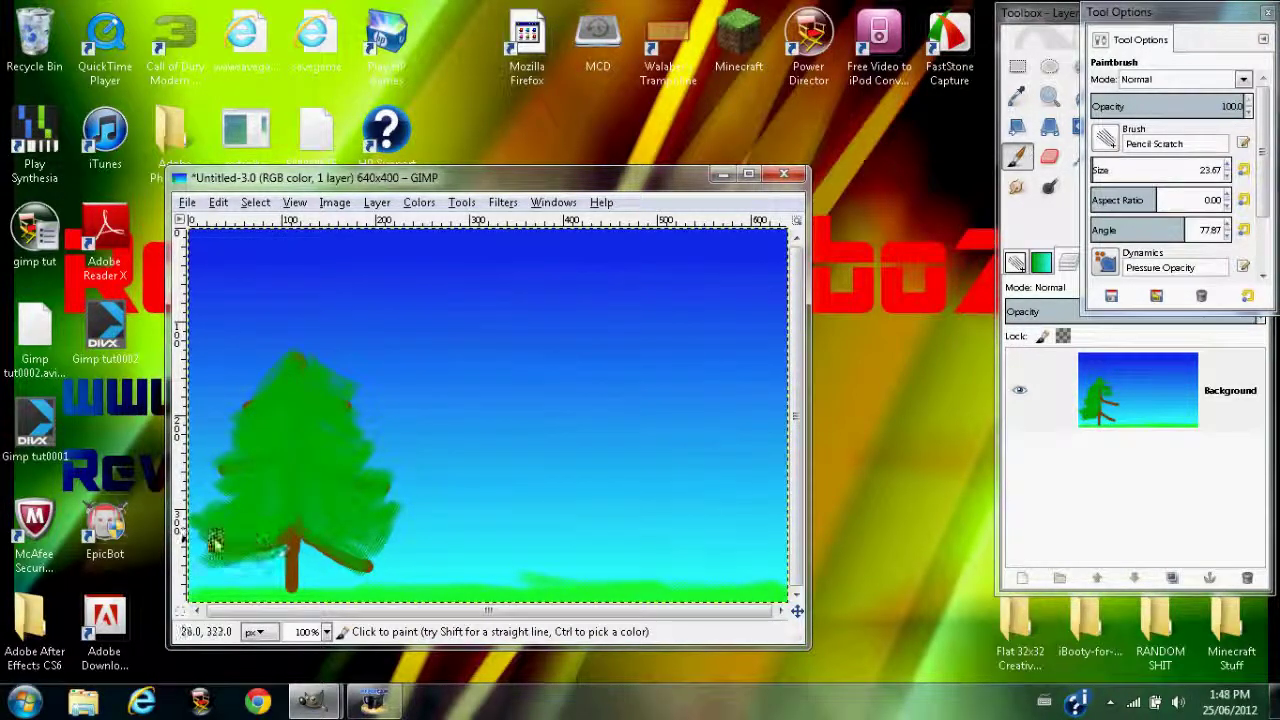
mouse_move(215, 540)
mouse_down()
mouse_move(277, 523)
mouse_move(229, 509)
mouse_up()
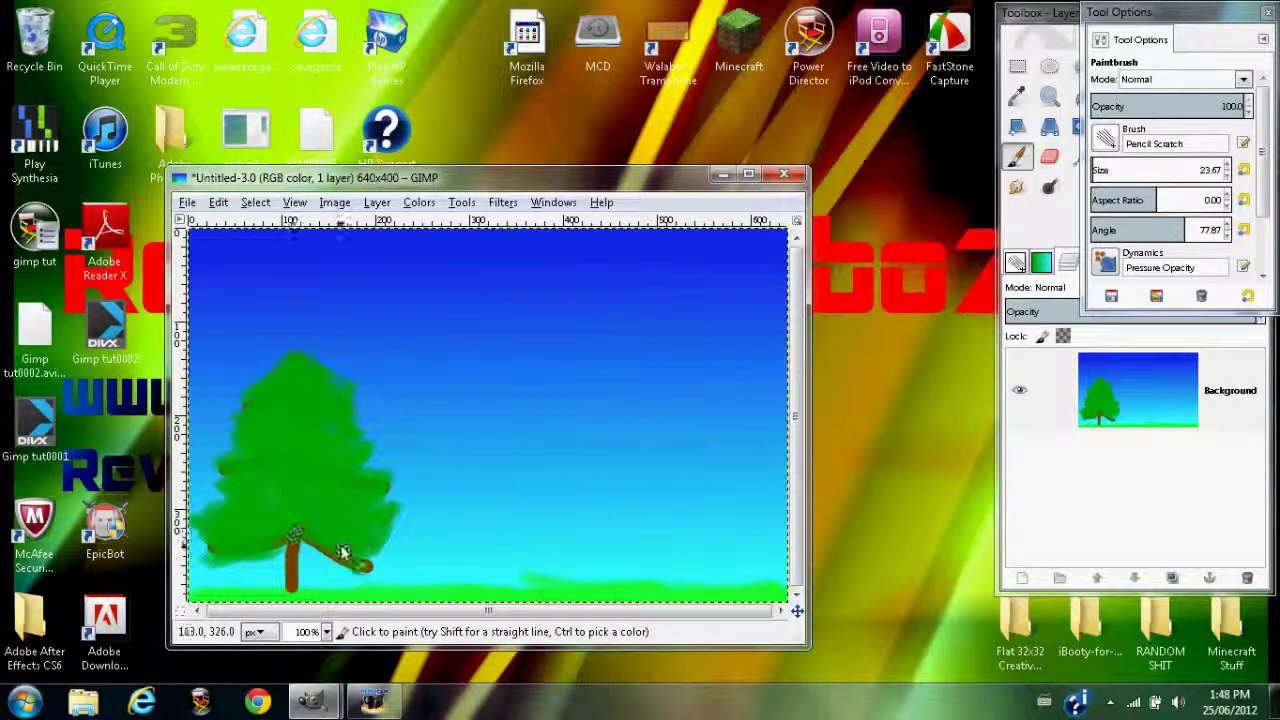
drag(286, 543, 340, 552)
key(ctrl+z)
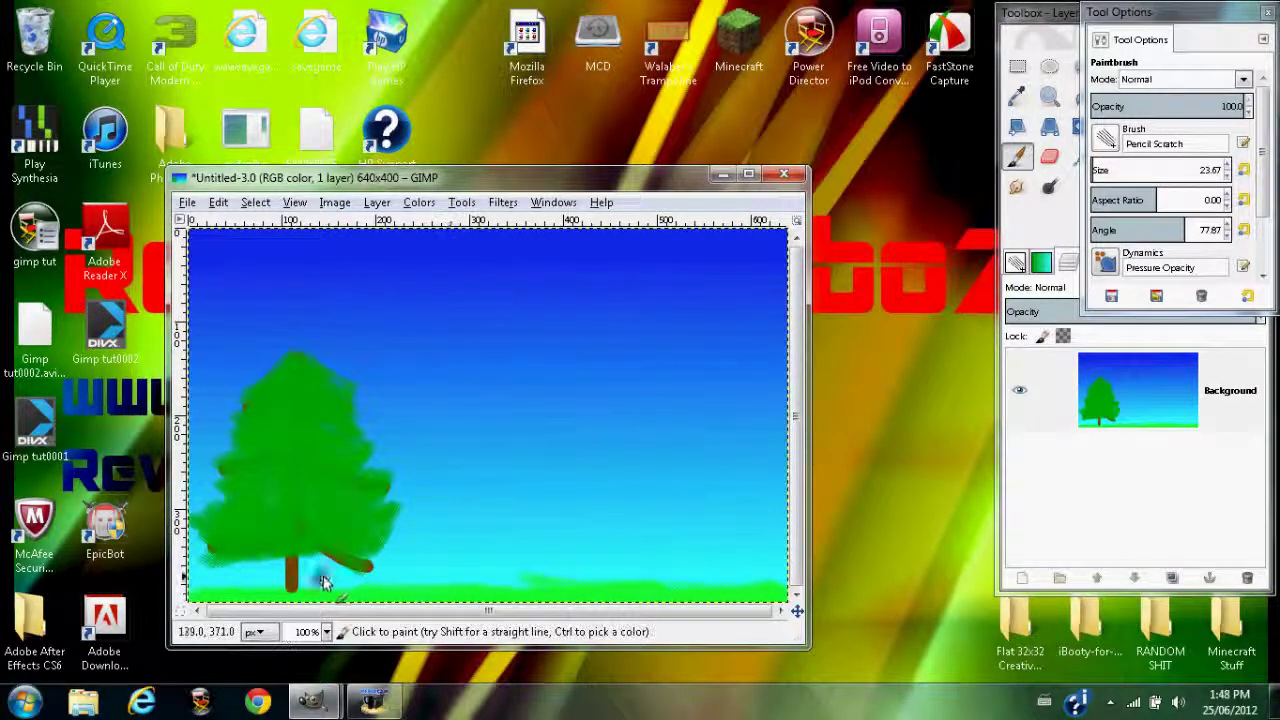
click(1038, 196)
Step: Switch to the 2. Hardness 100 brush at size 10.92 and stroke along the trunk
double_click(1018, 160)
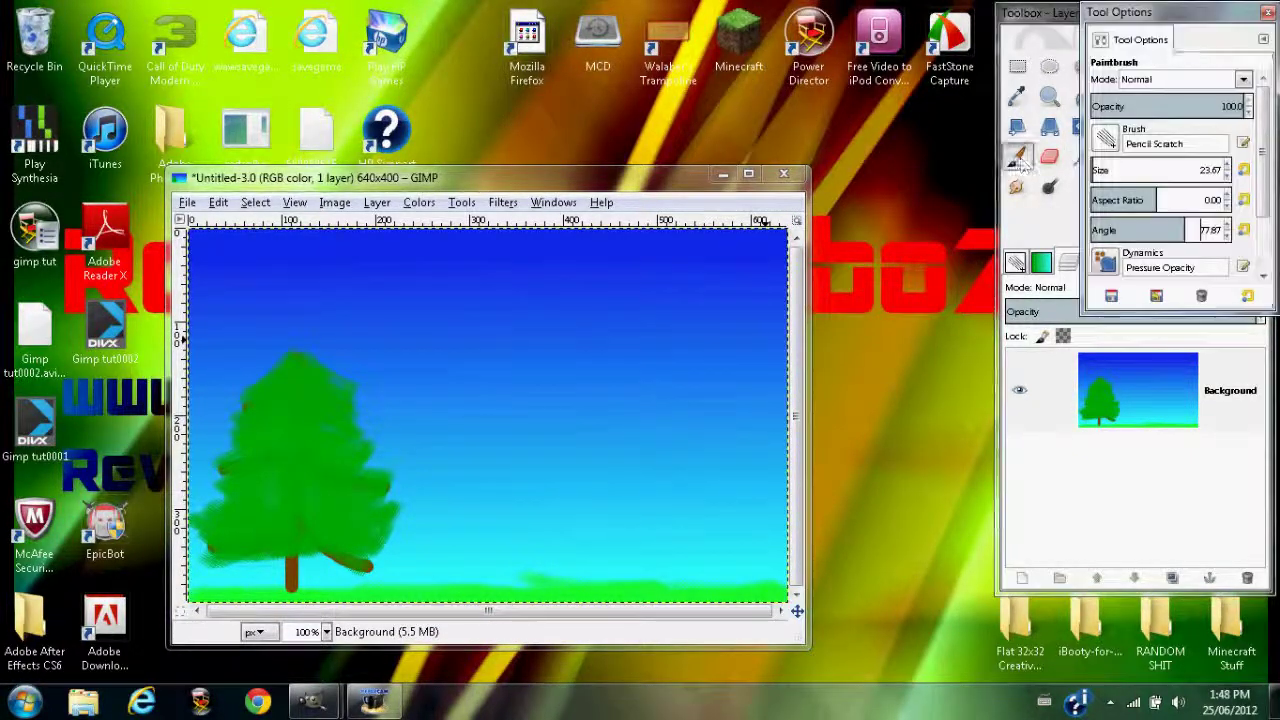
click(1107, 140)
click(1163, 205)
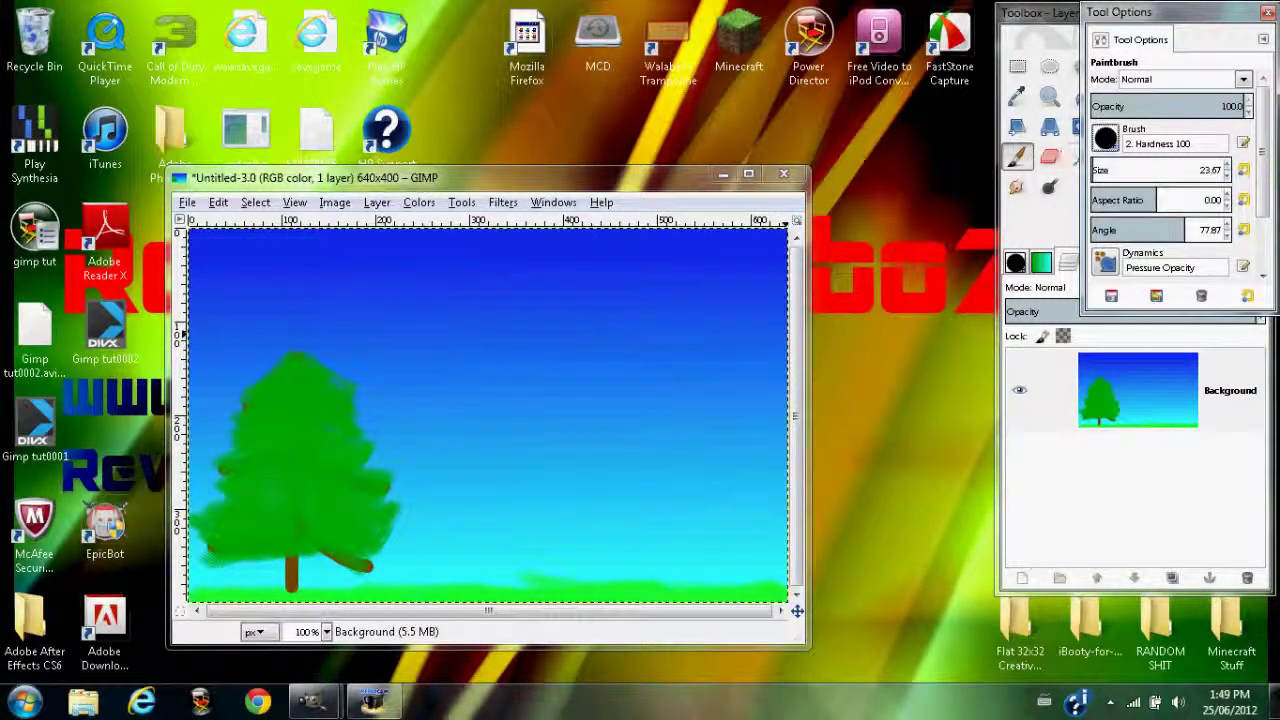
drag(1099, 175, 1094, 178)
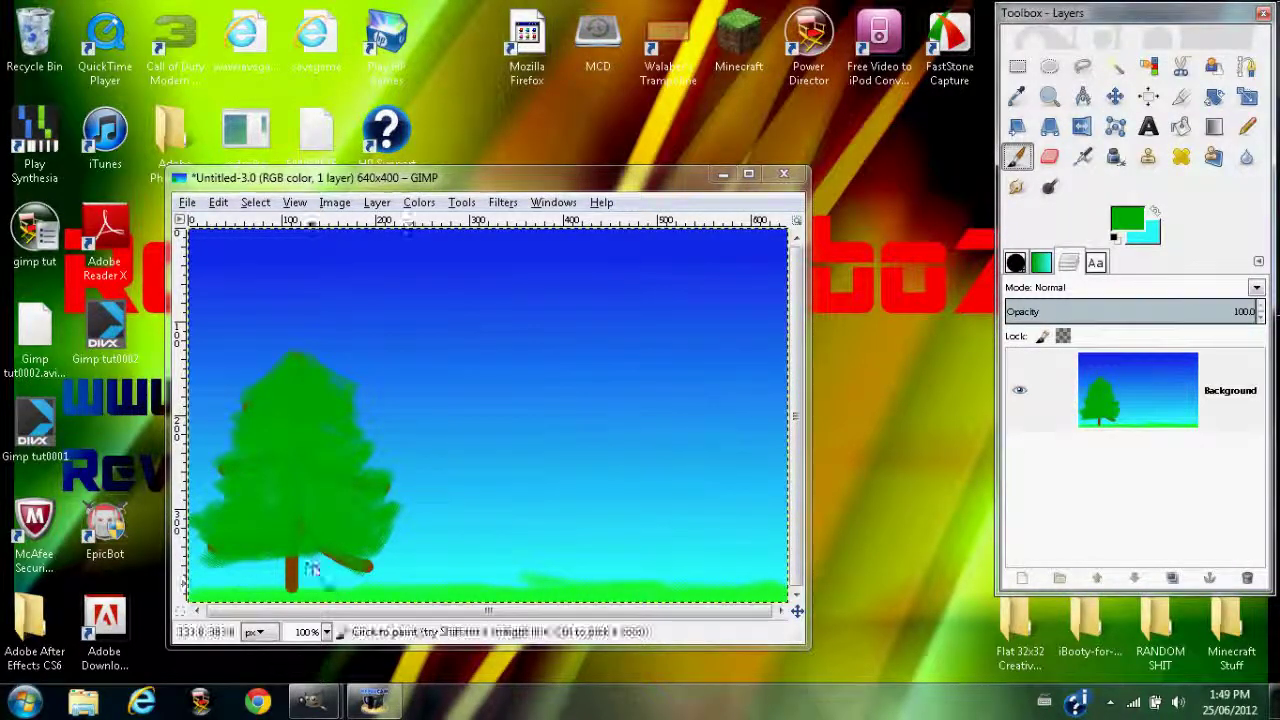
mouse_move(284, 570)
mouse_down()
mouse_move(259, 587)
mouse_move(275, 553)
mouse_move(307, 578)
mouse_up()
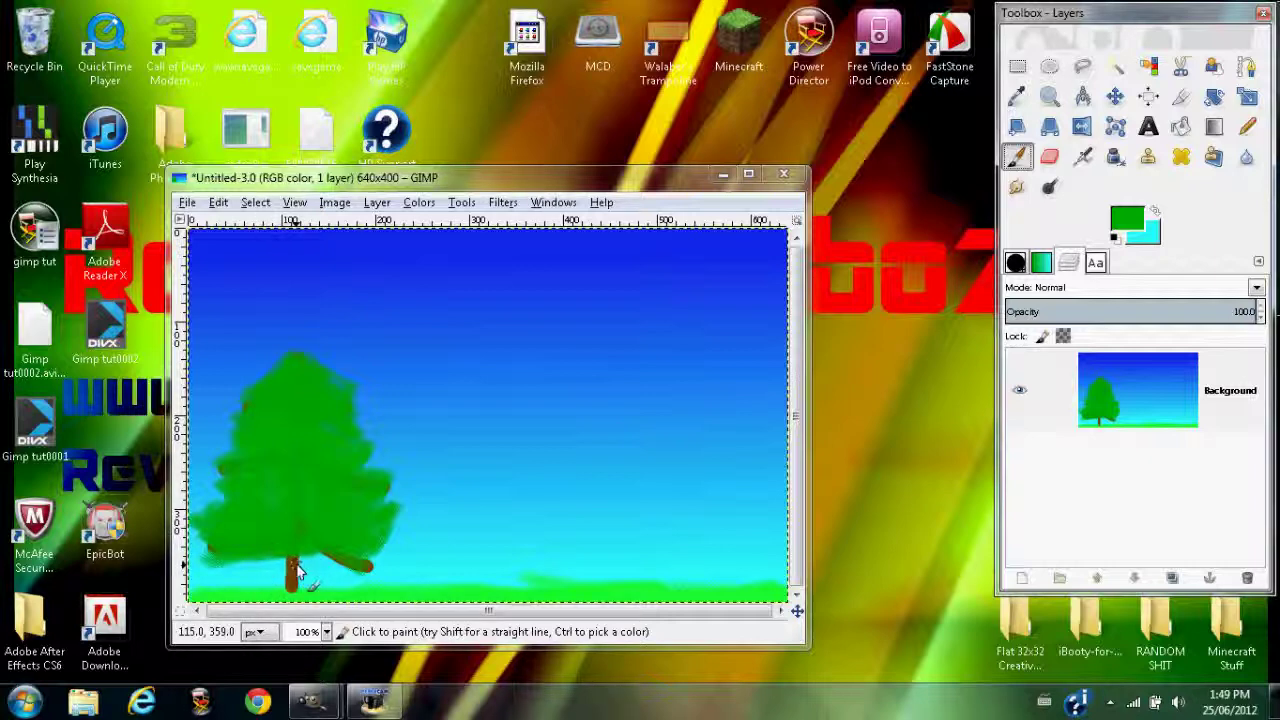
Step: Pick the saved brown 945001 from the colour history and paint the trunk wider with a flared base
click(1128, 218)
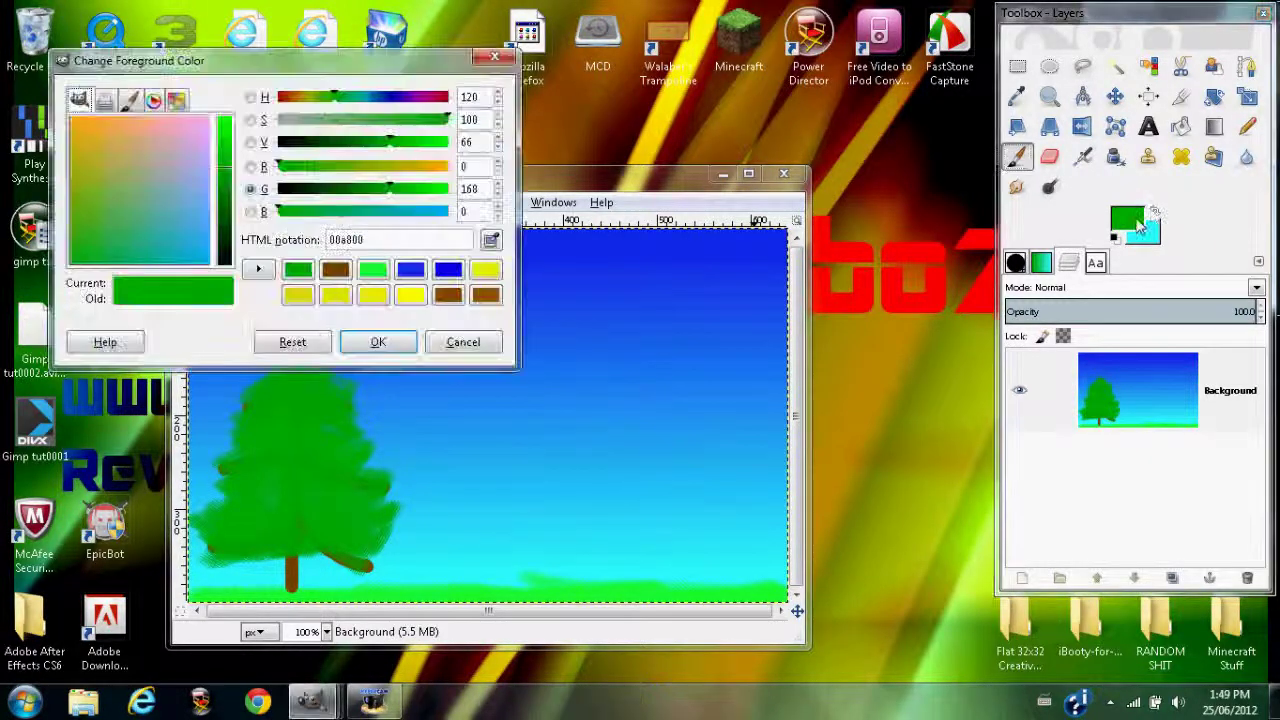
click(483, 300)
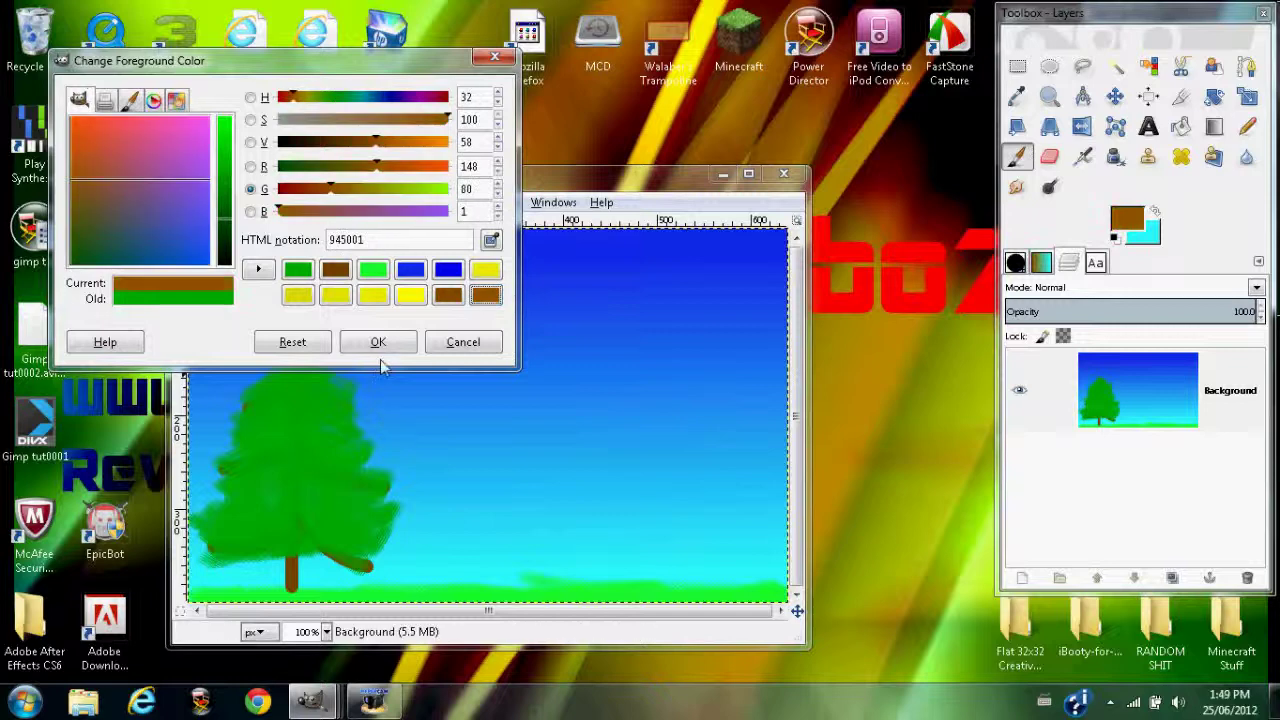
click(378, 342)
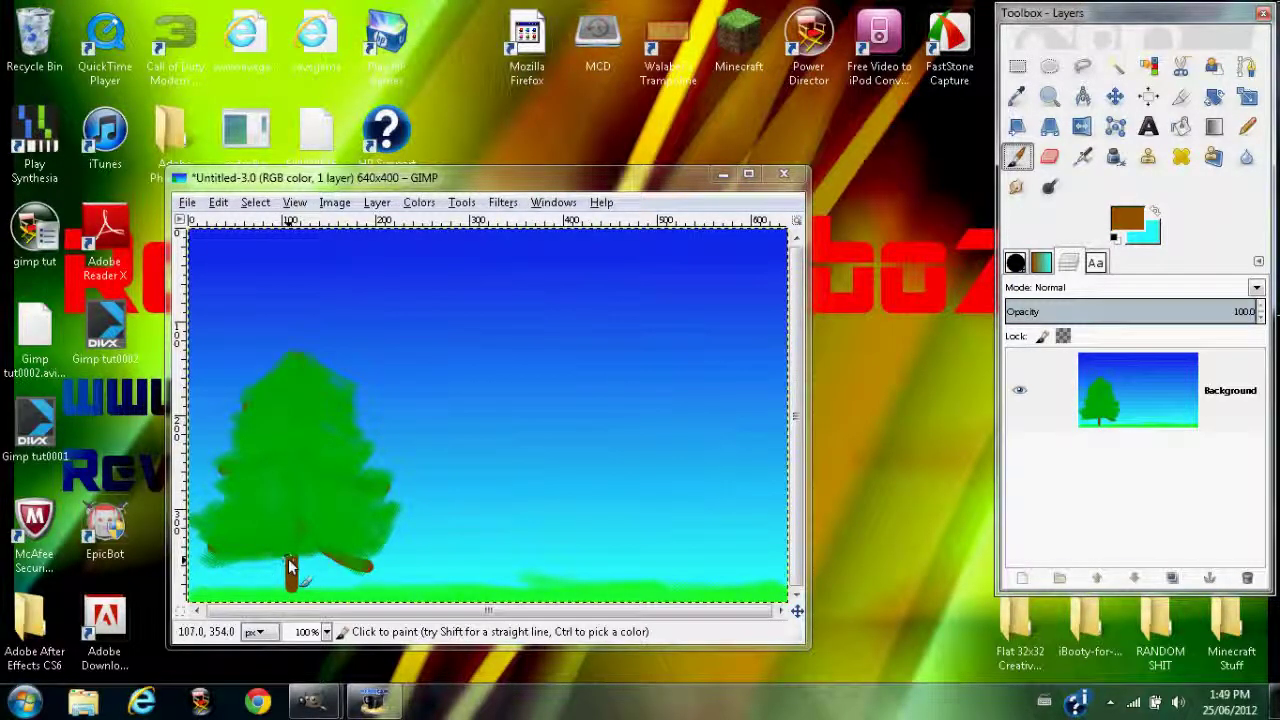
drag(290, 566, 288, 583)
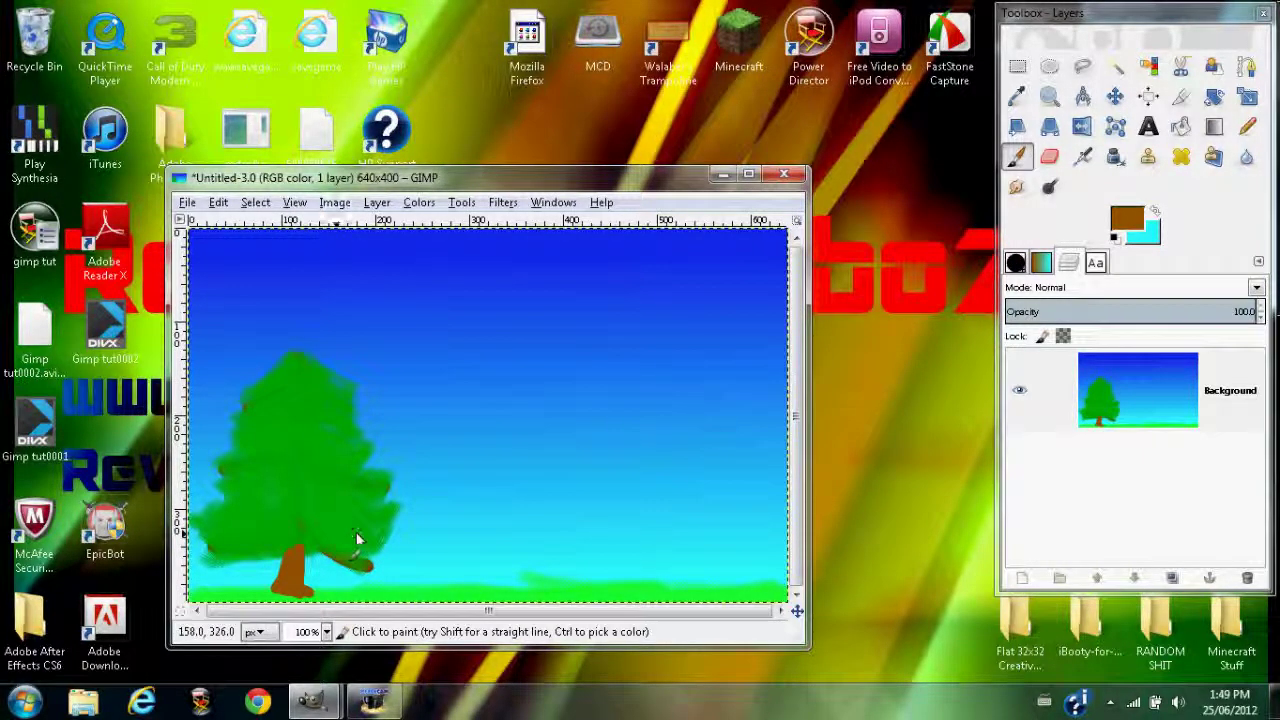
drag(287, 588, 306, 566)
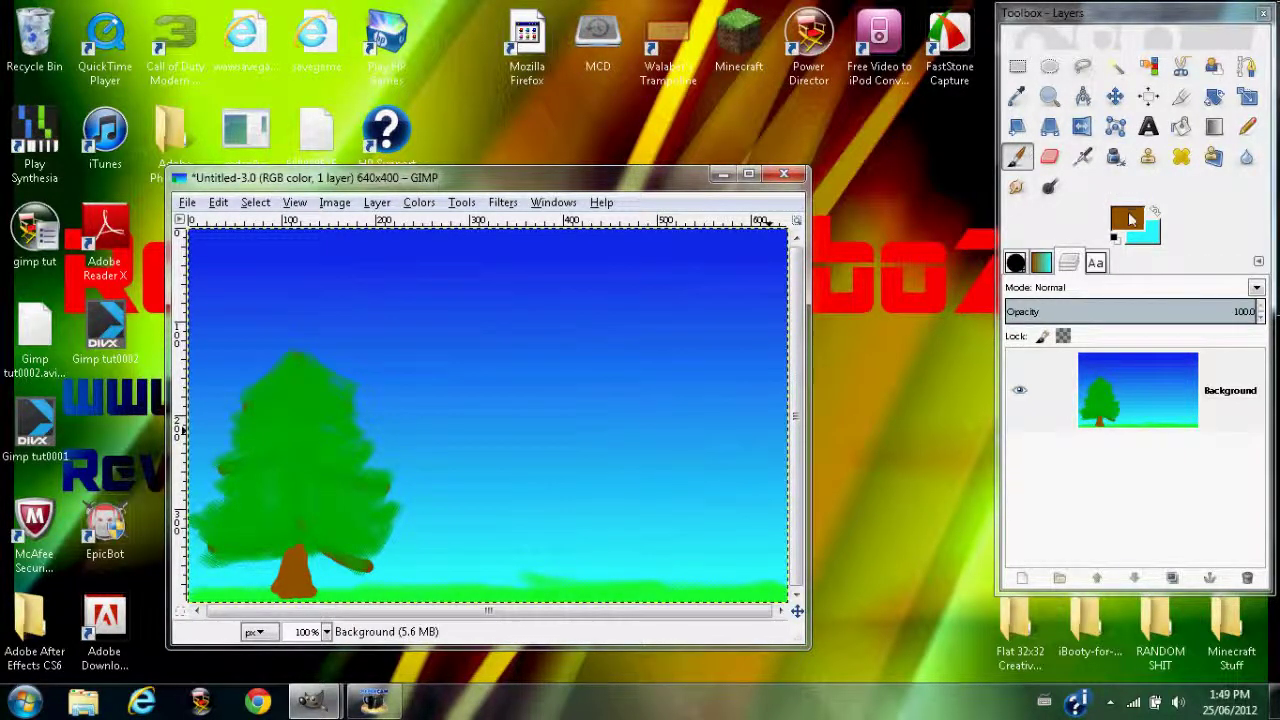
click(1131, 219)
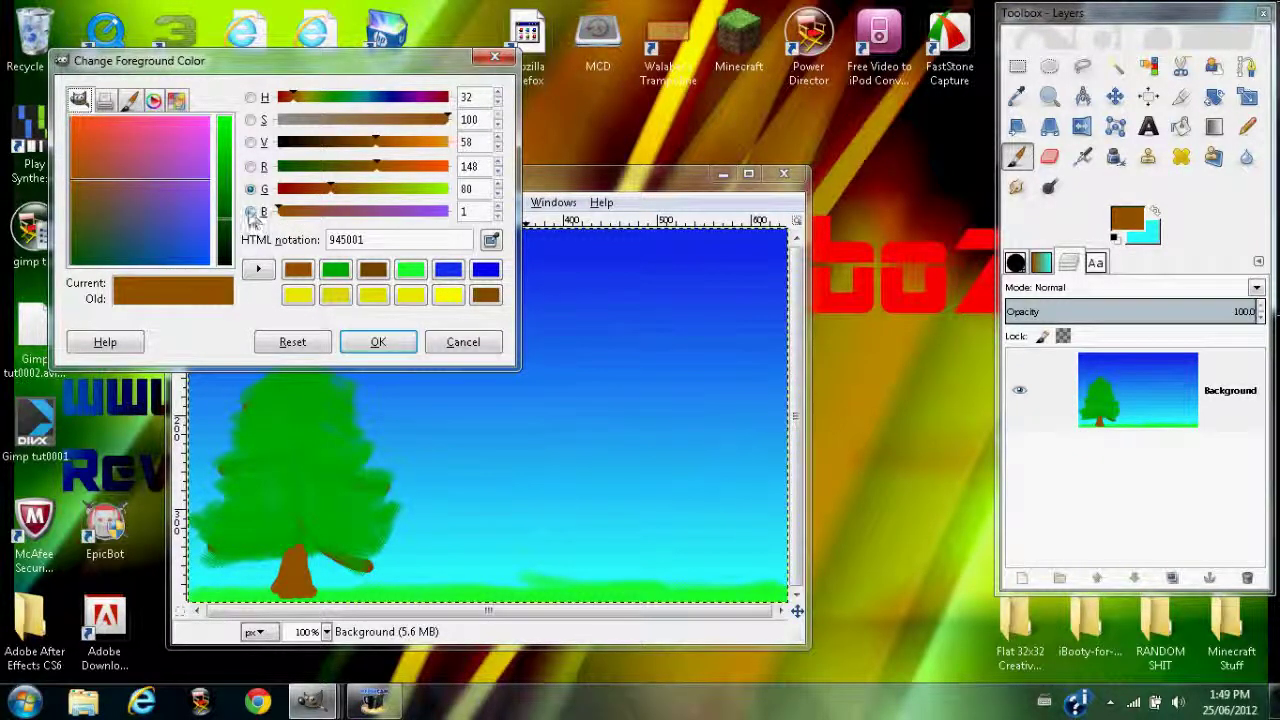
Step: Change the foreground brown to 784a00 and repaint the trunk and flared base in it
drag(326, 196, 322, 196)
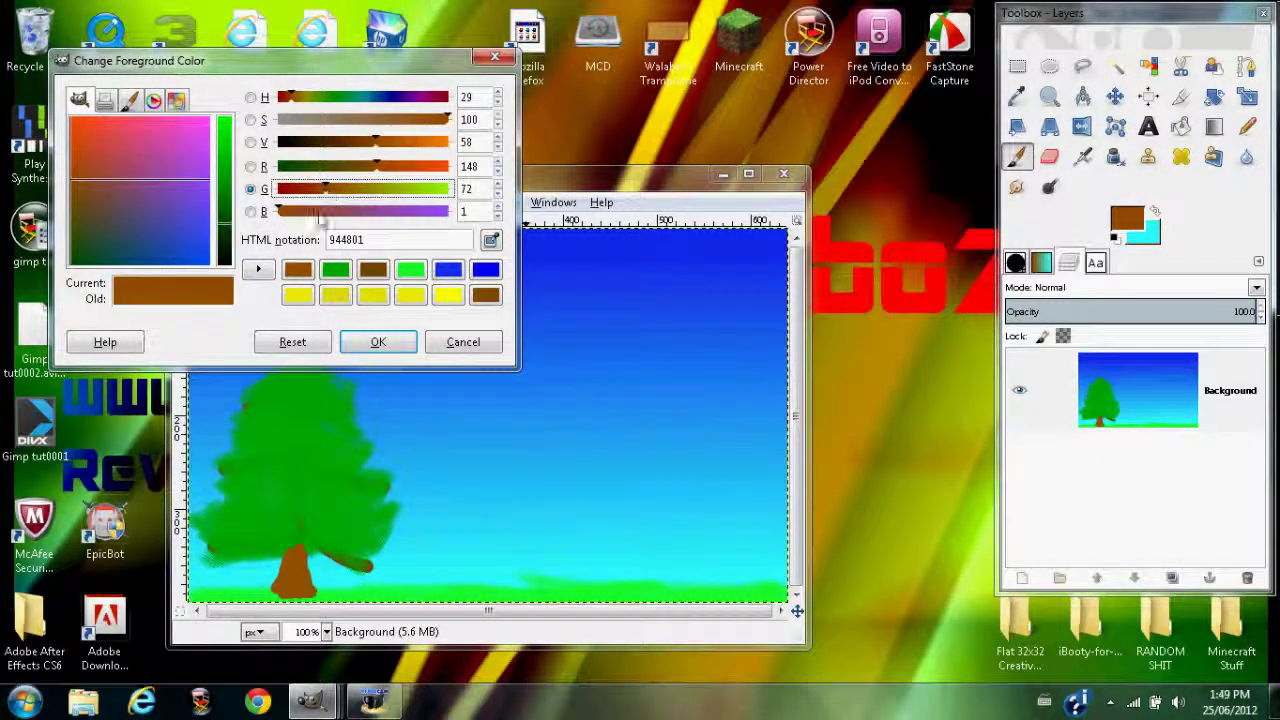
click(486, 295)
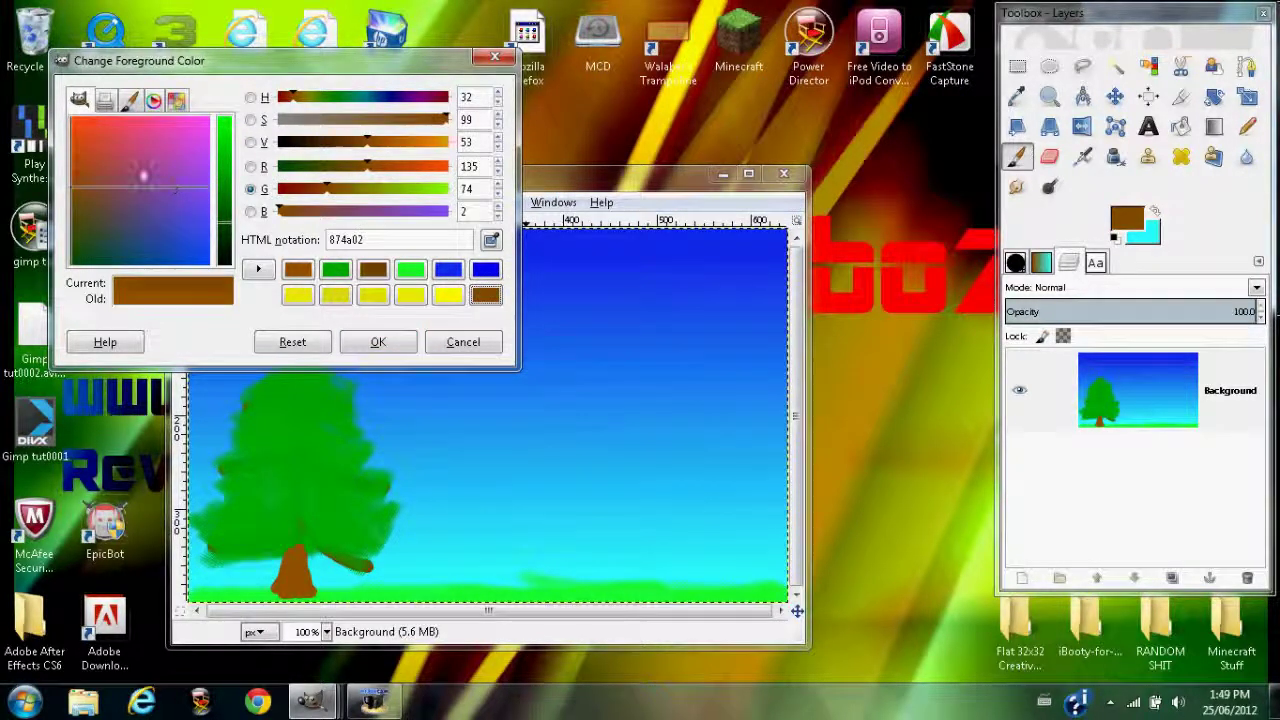
drag(88, 195, 58, 203)
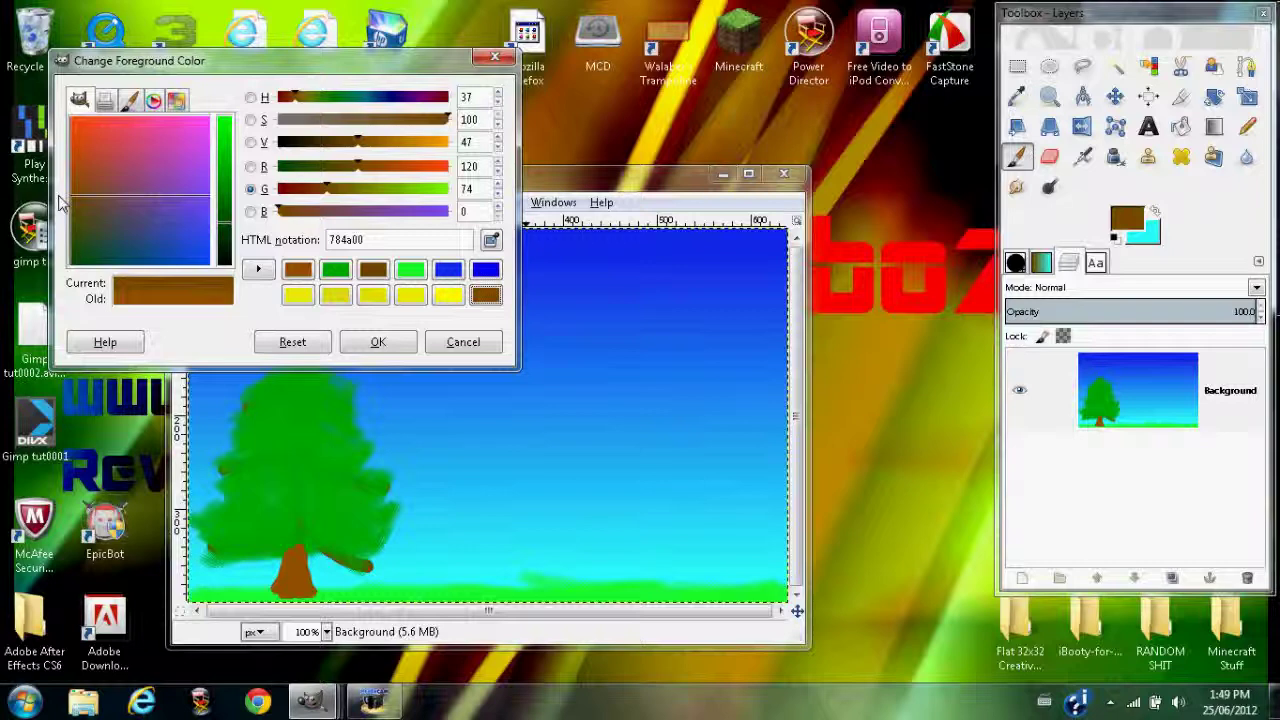
click(372, 343)
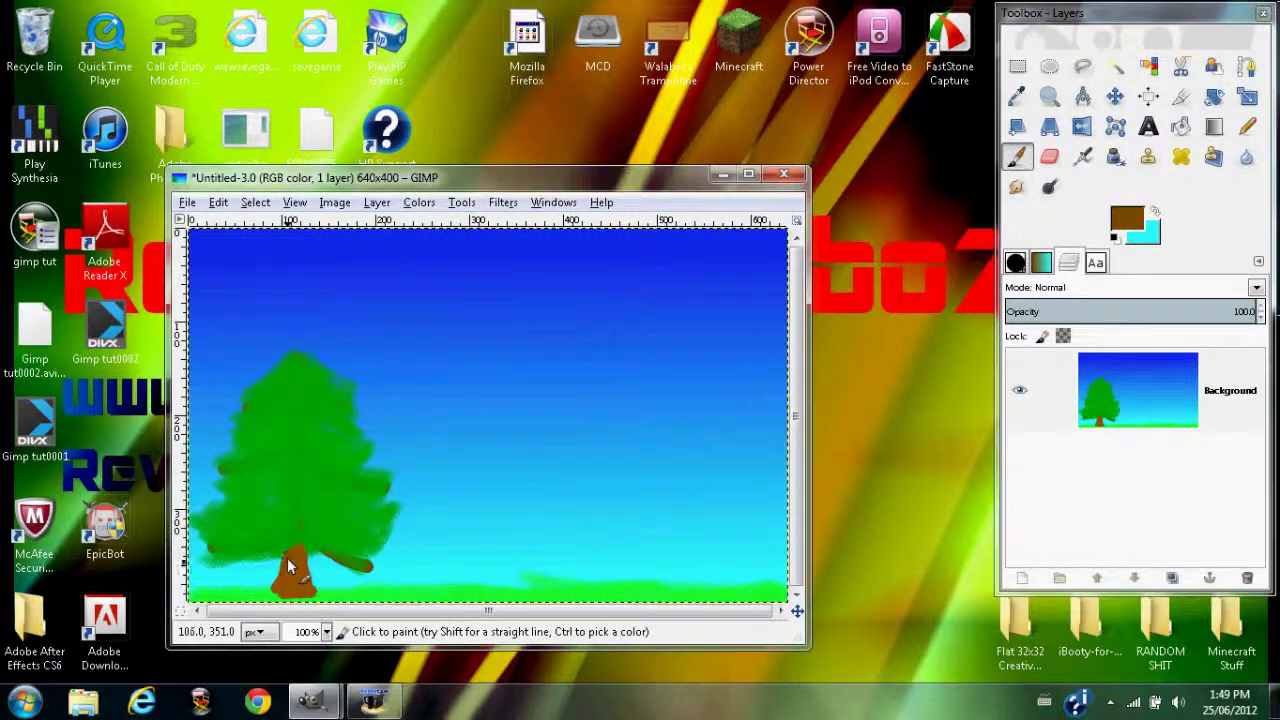
drag(281, 596, 294, 563)
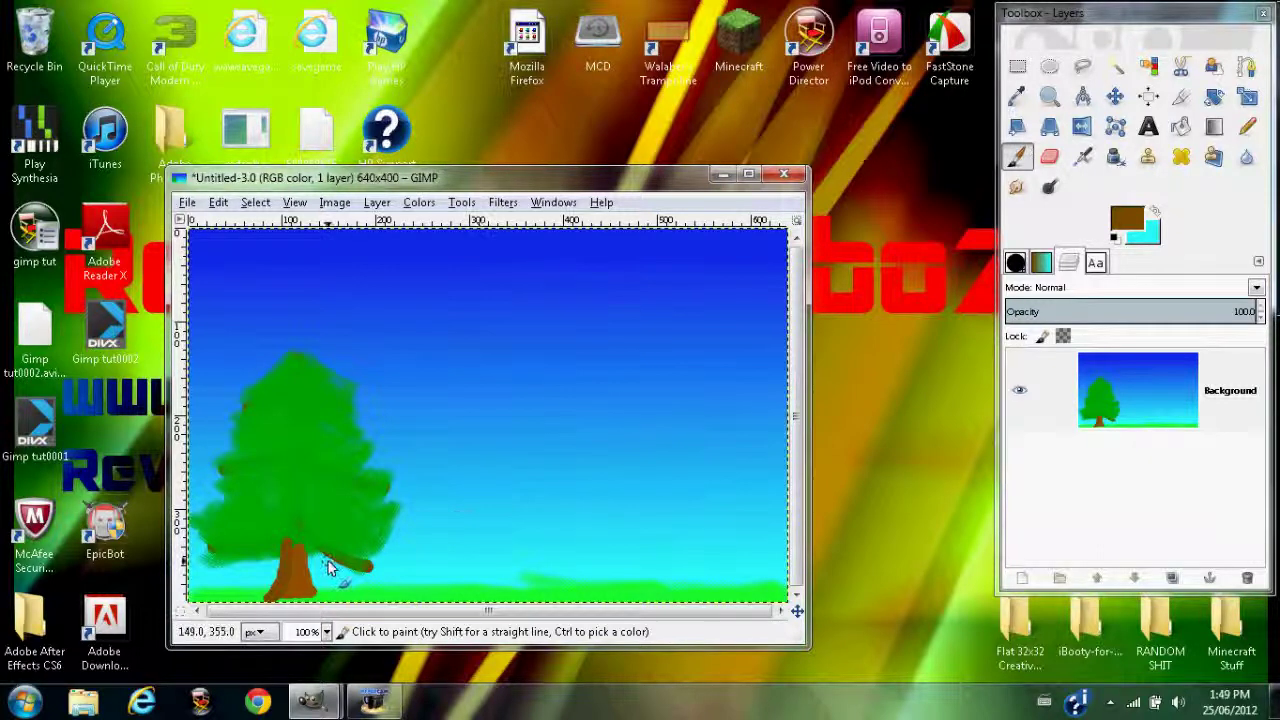
mouse_move(285, 595)
mouse_down()
mouse_move(297, 560)
mouse_move(287, 563)
mouse_move(280, 589)
mouse_move(318, 578)
mouse_move(282, 594)
mouse_up()
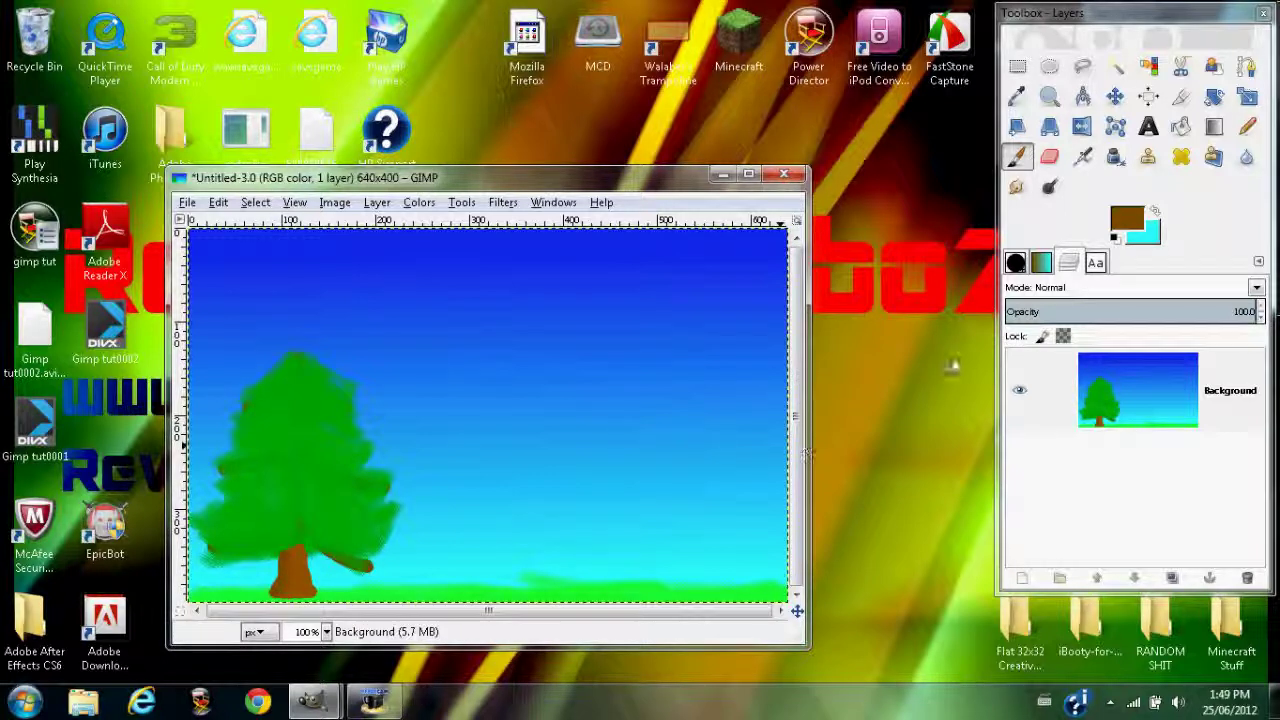
Step: Darken the foreground brown and paint it down the trunk
click(1128, 219)
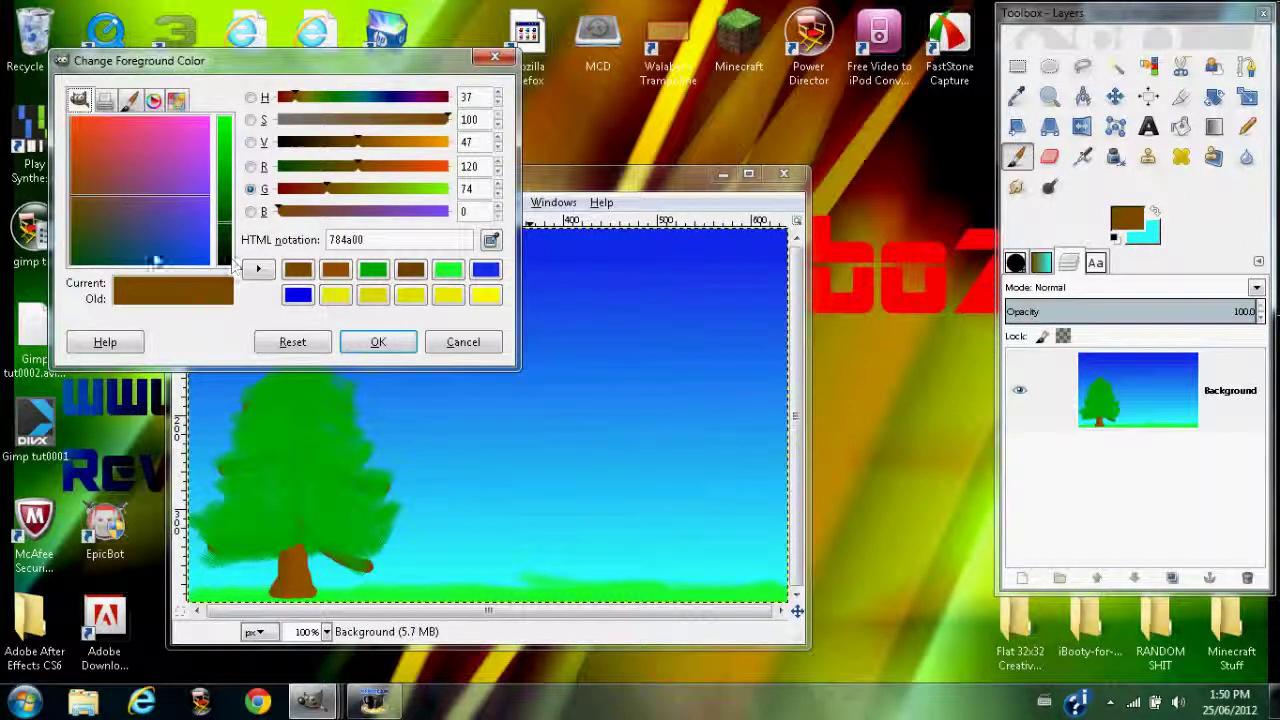
drag(70, 206, 70, 212)
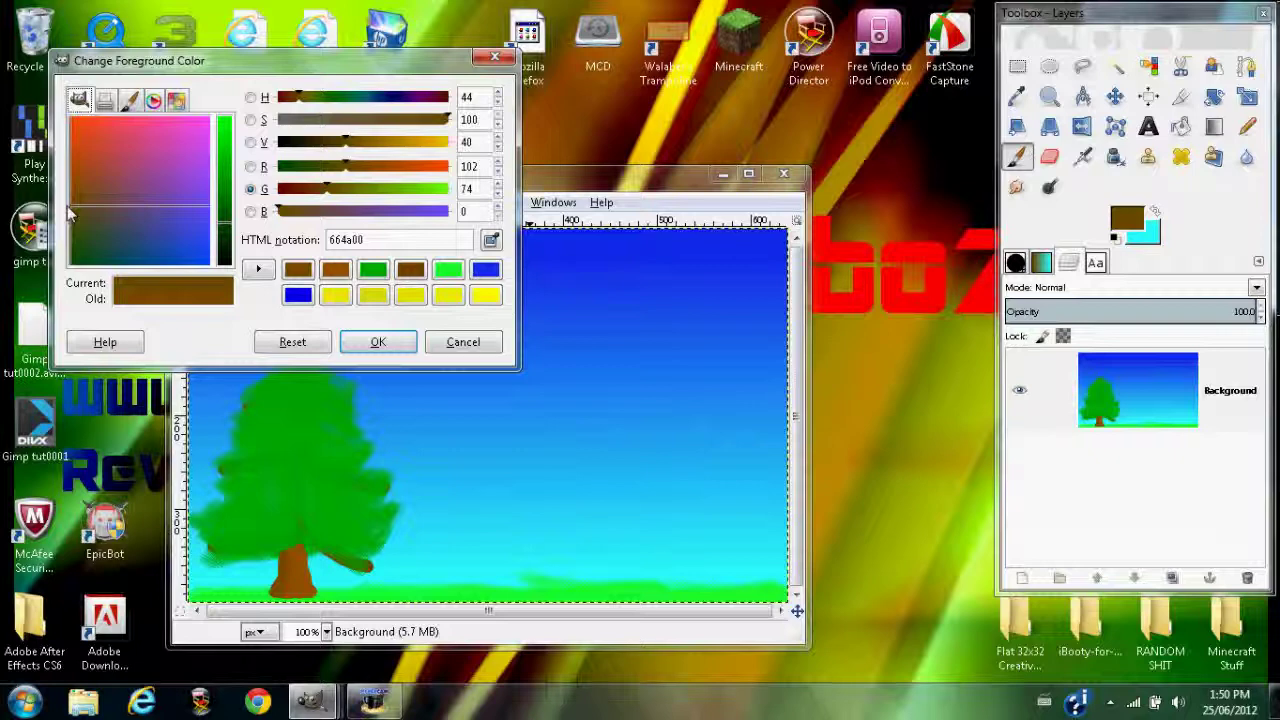
click(378, 344)
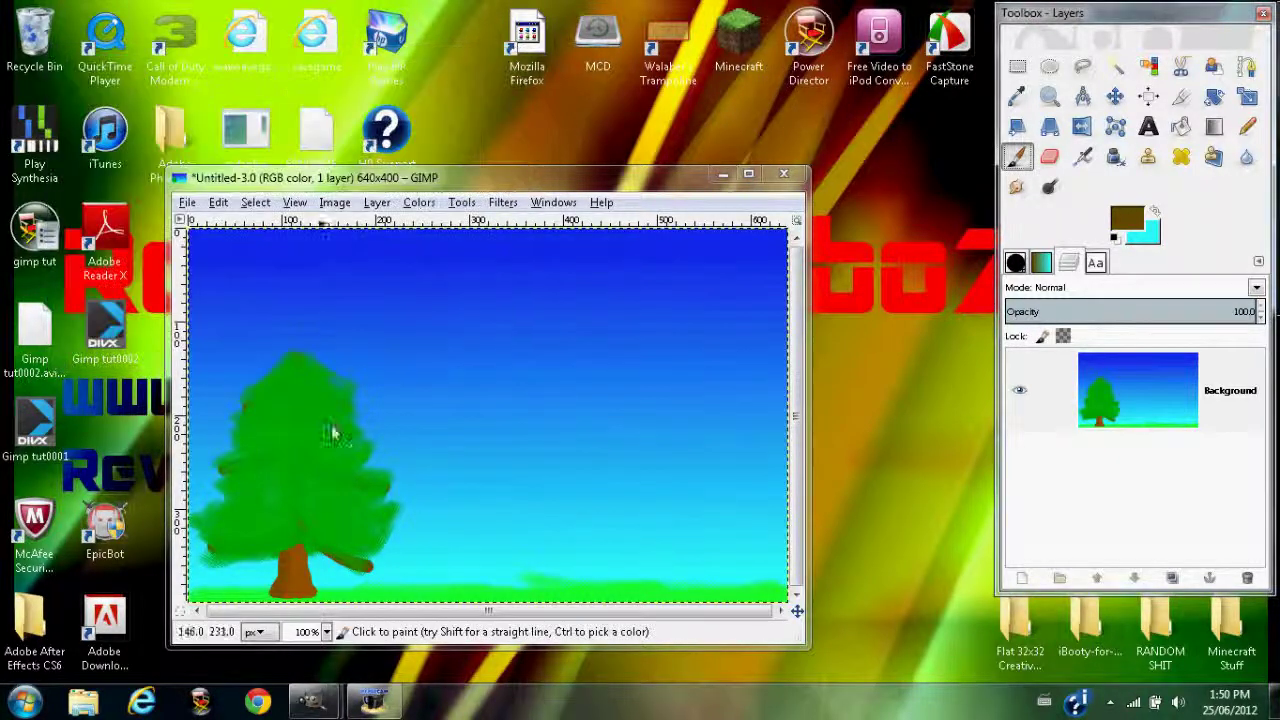
drag(282, 563, 282, 583)
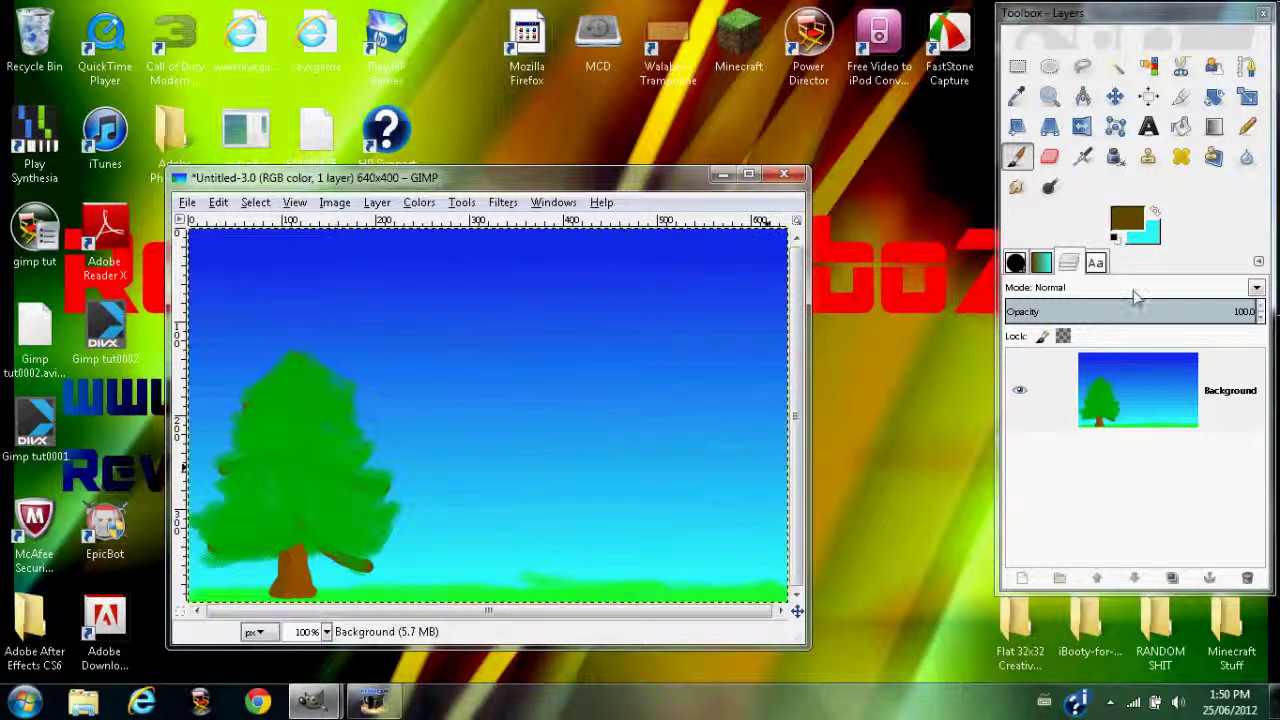
Step: Make the brown very dark and shade the full length of the trunk with it
click(1127, 222)
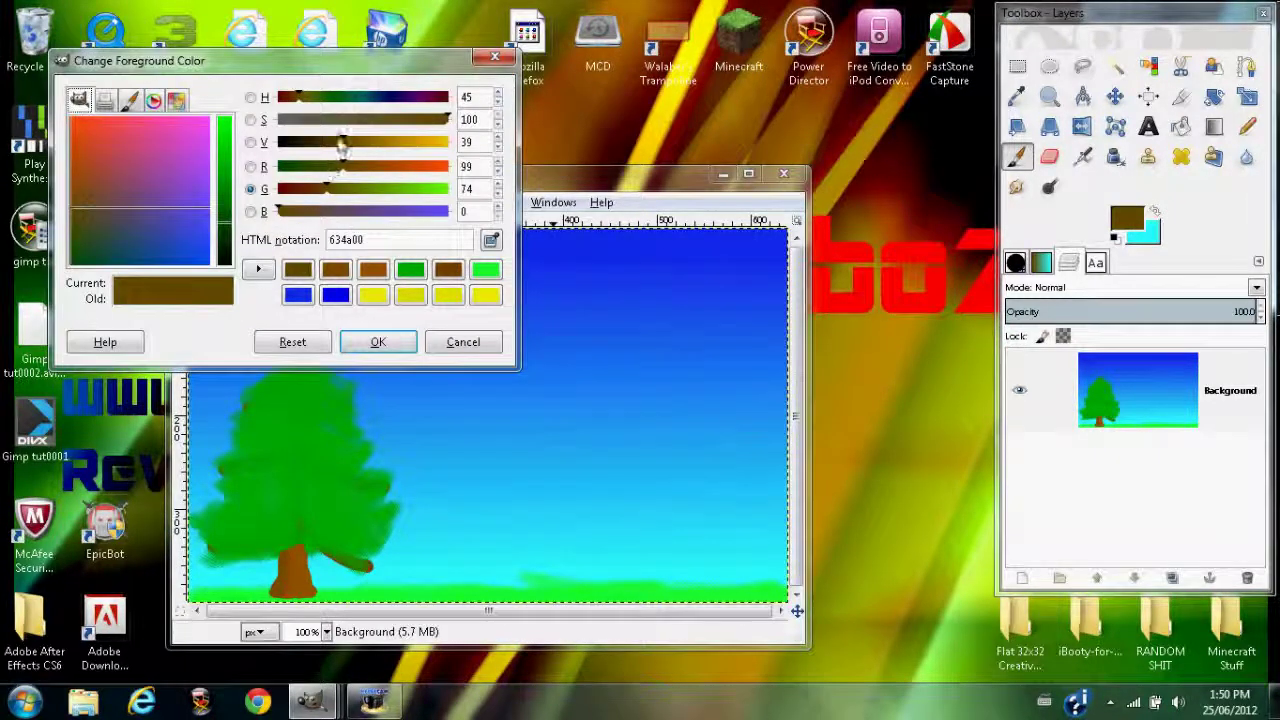
drag(344, 143, 333, 183)
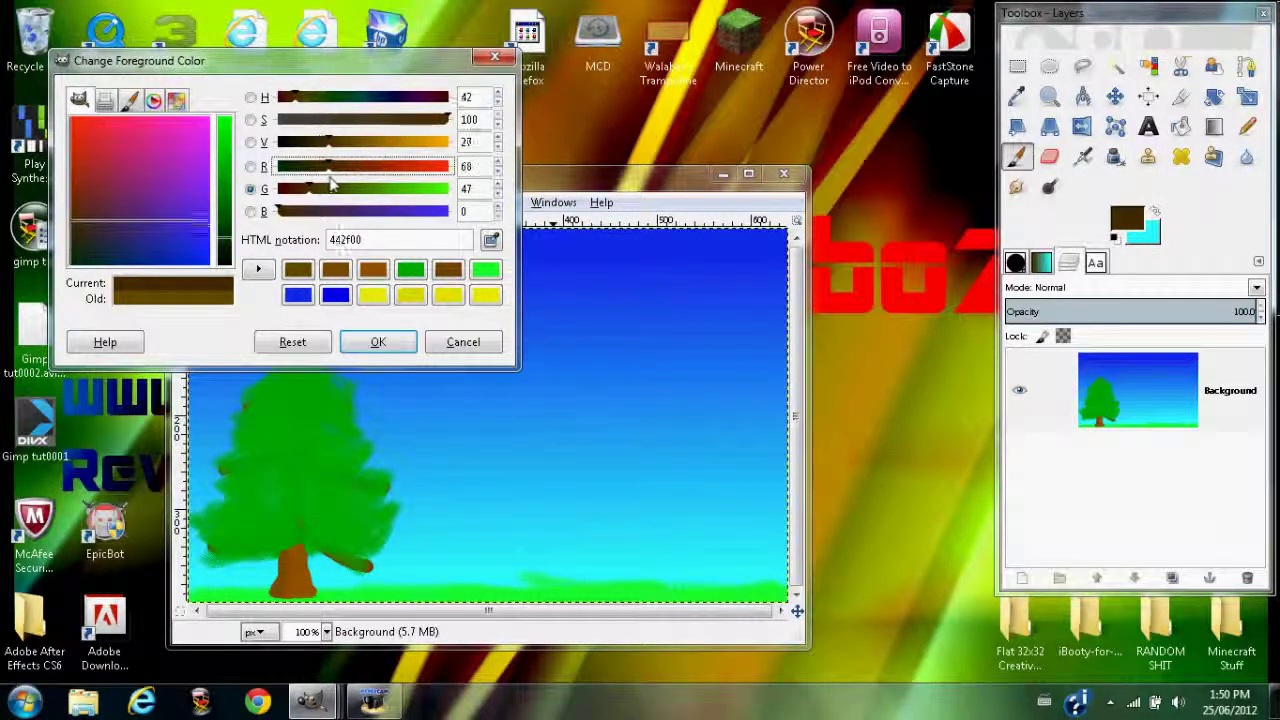
click(377, 341)
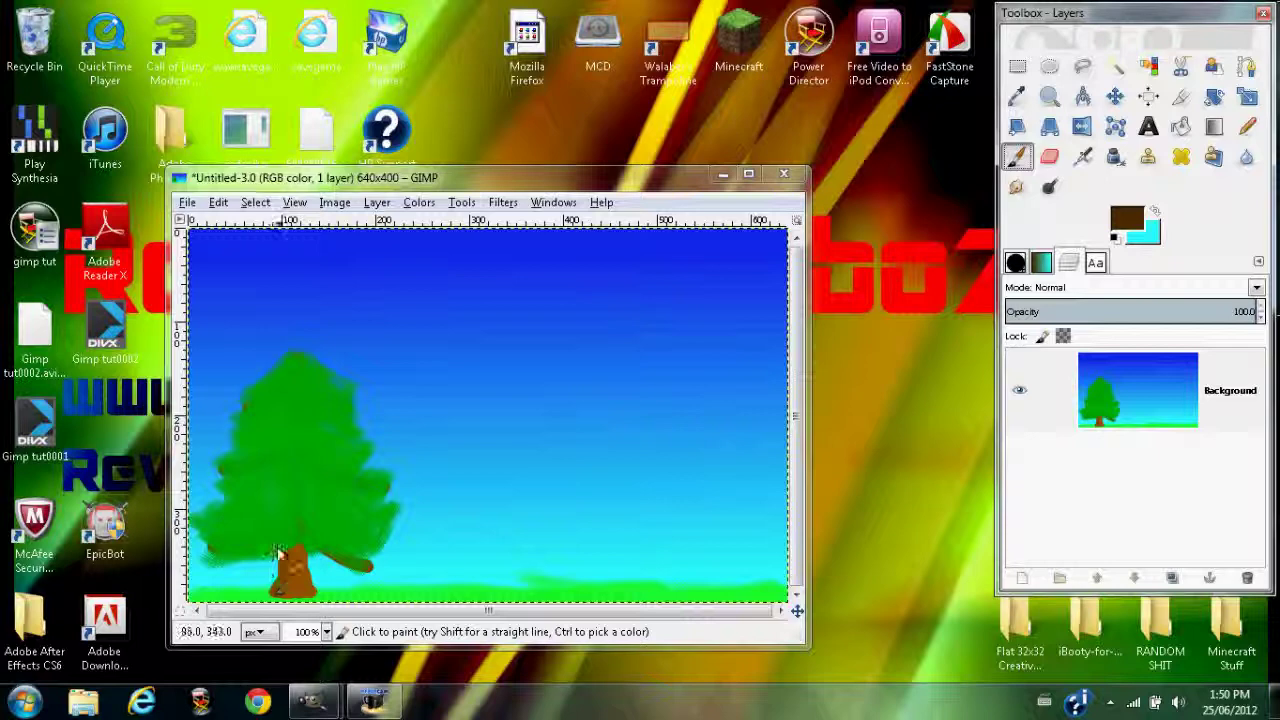
drag(280, 555, 290, 600)
key(z)
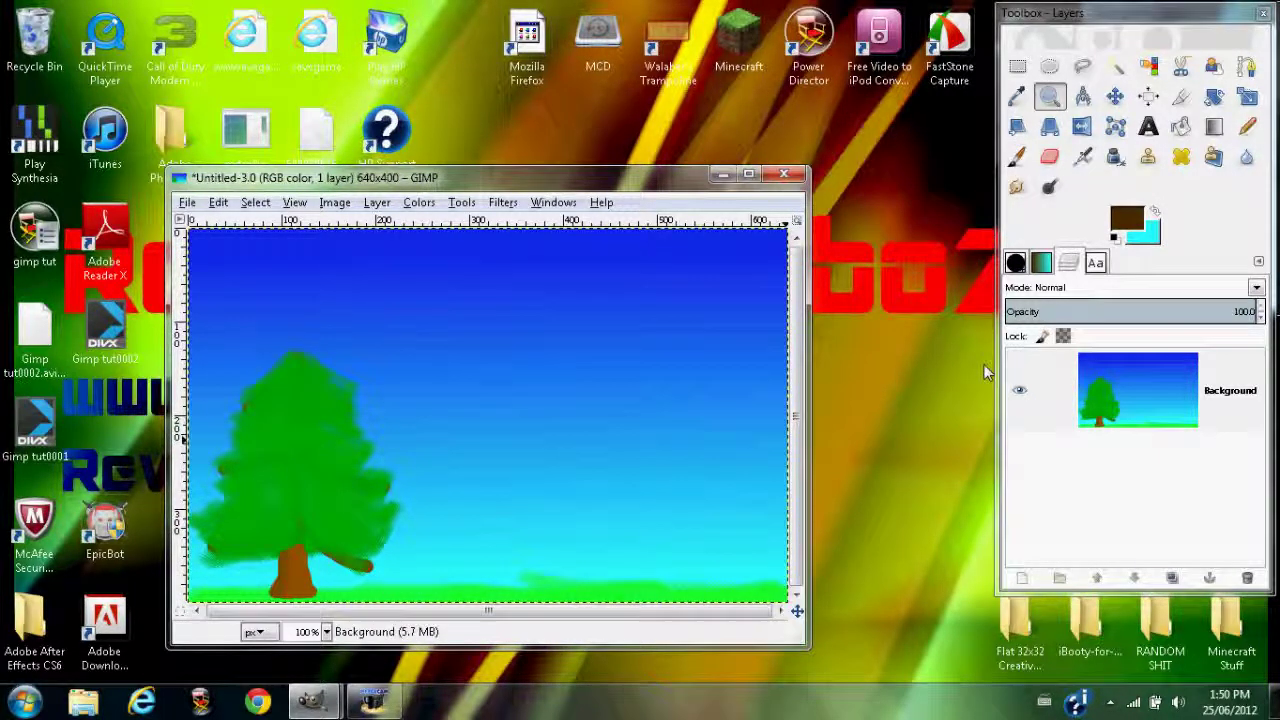
Step: Choose a mid-brown from recent colours and fine-tune it to 6a3c00
click(1128, 216)
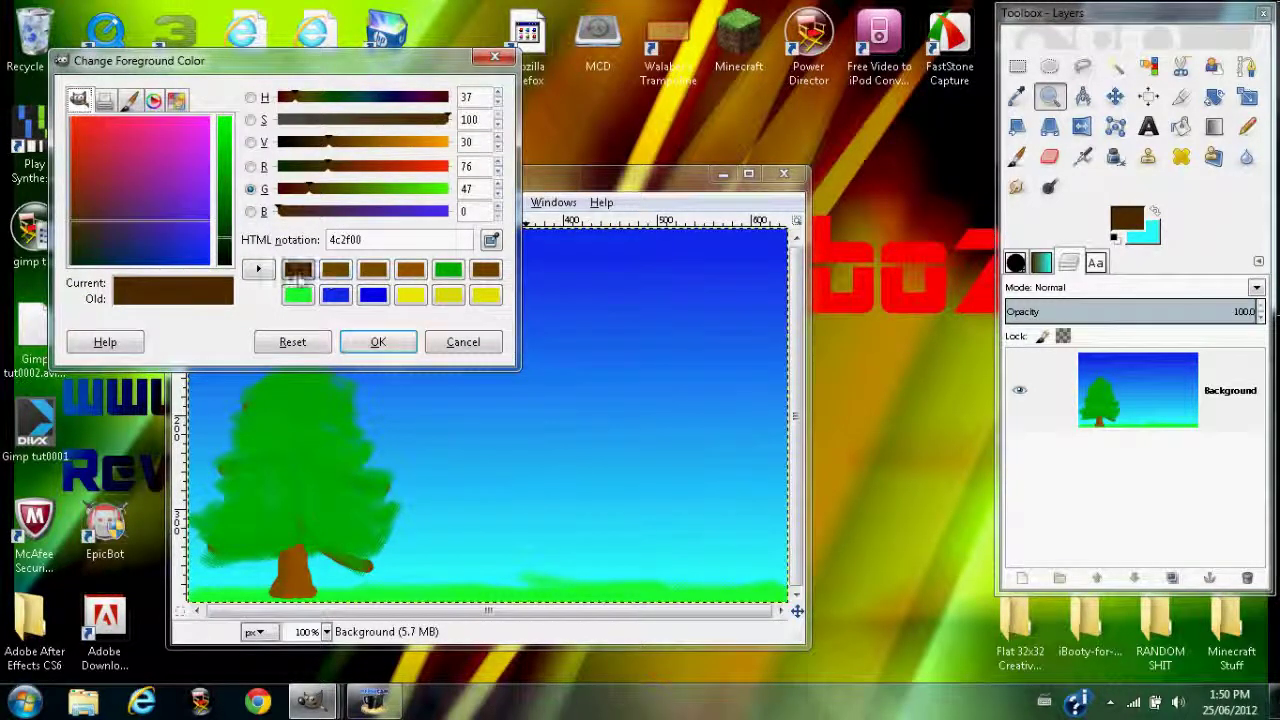
click(335, 270)
click(488, 270)
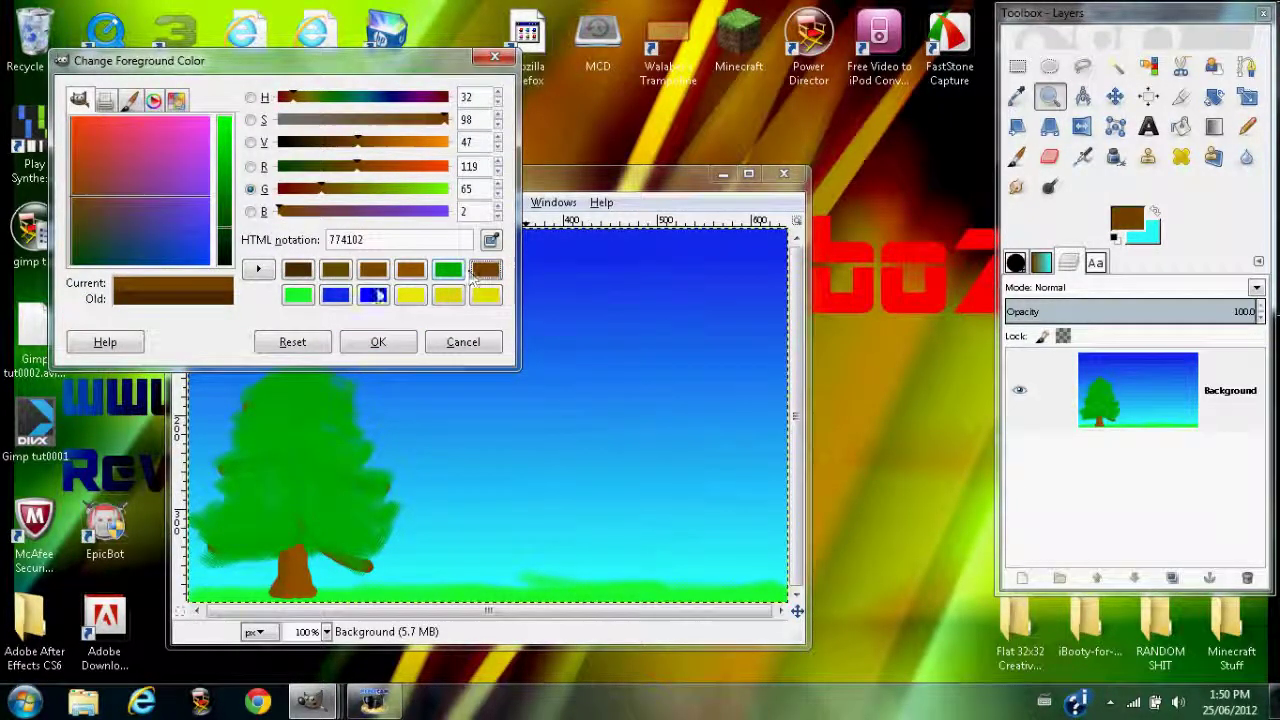
click(372, 272)
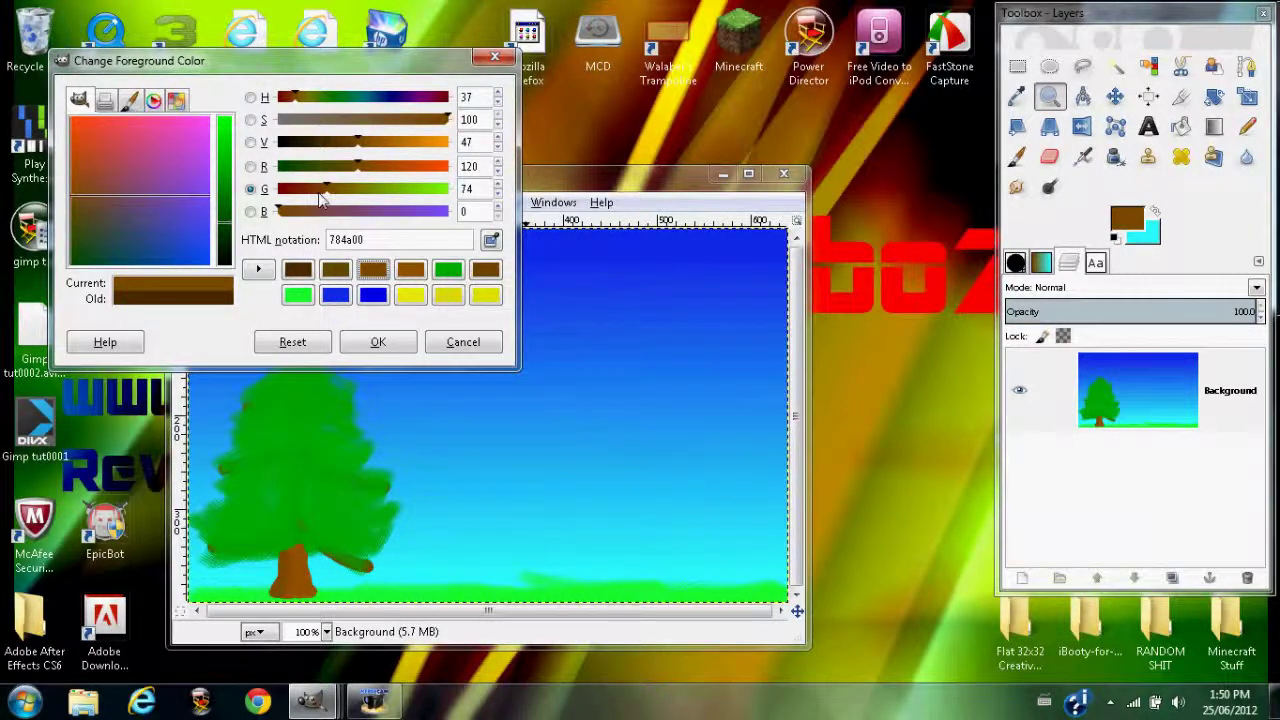
click(320, 199)
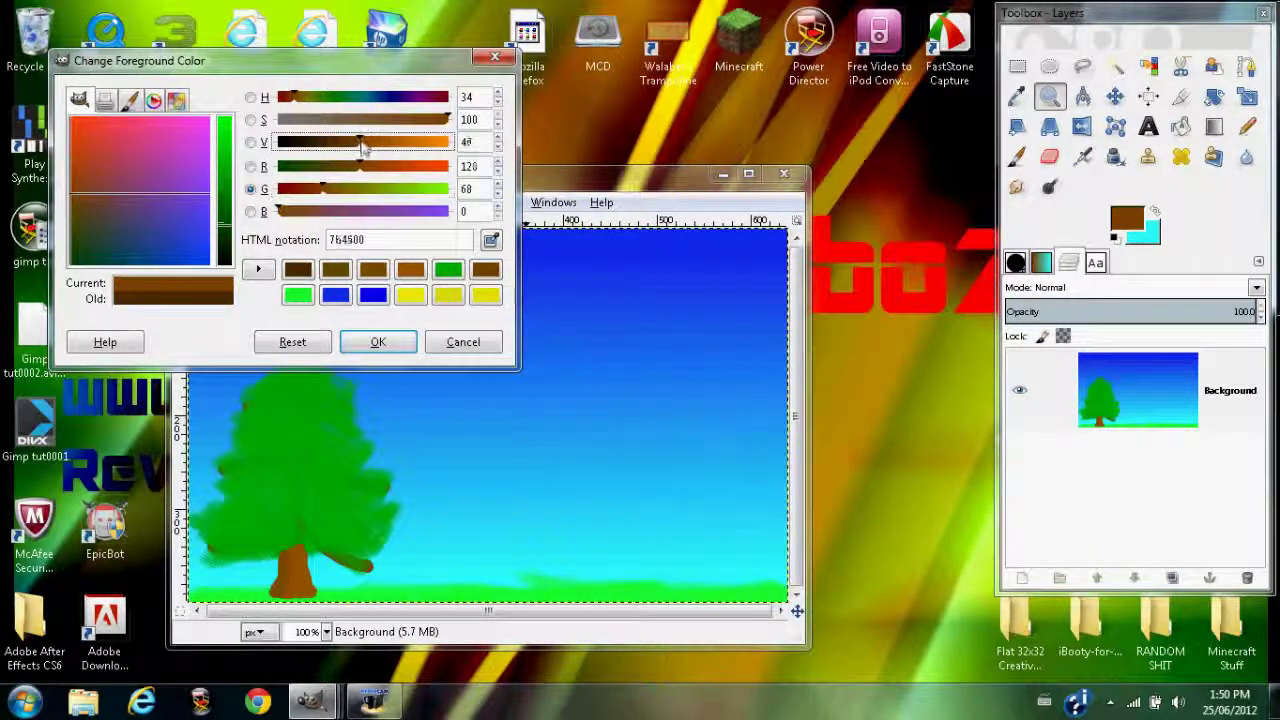
drag(364, 146, 351, 147)
click(378, 342)
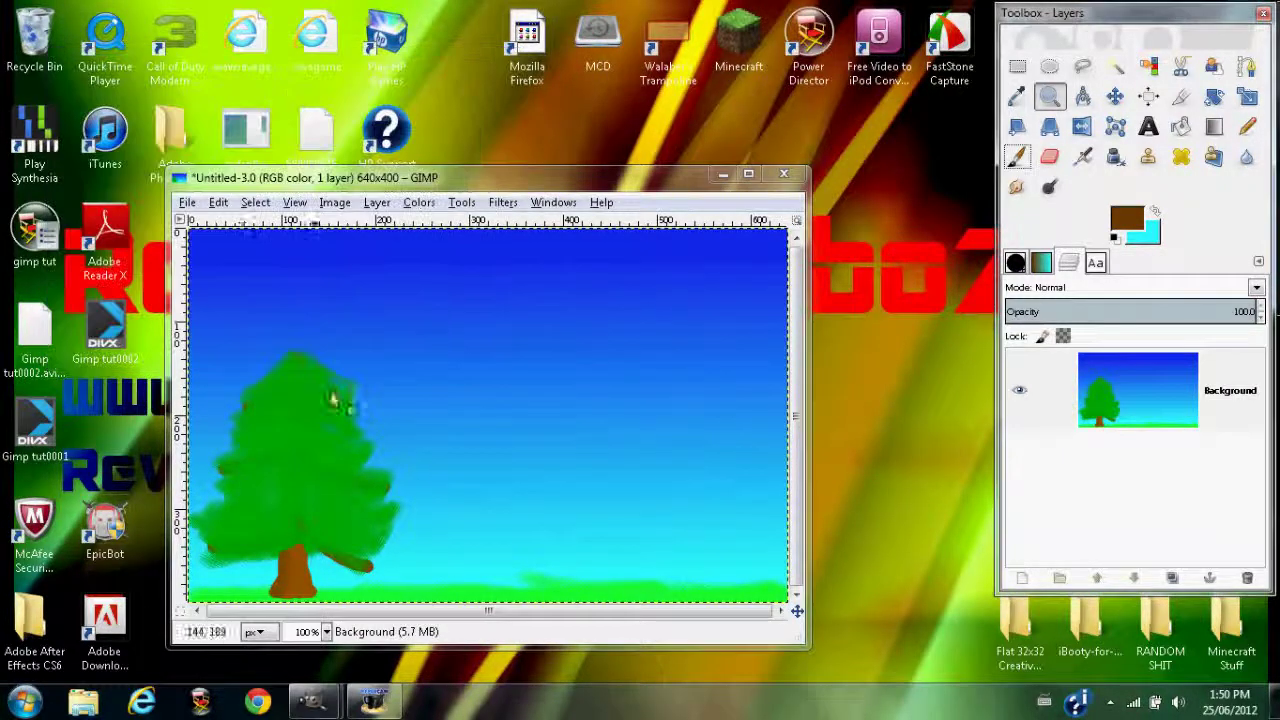
Step: Zoom in to 150% on the tree trunk and return to the Paintbrush
click(288, 574)
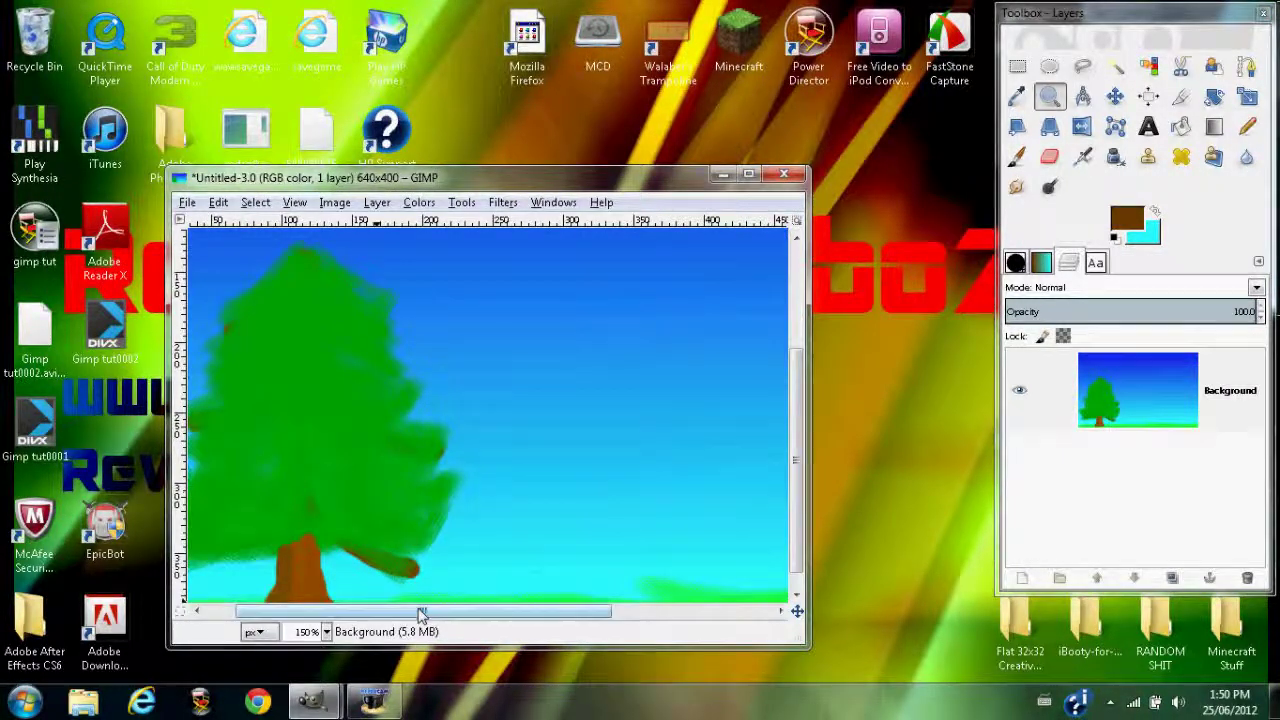
drag(421, 614, 386, 614)
scroll(330, 615, down, 1)
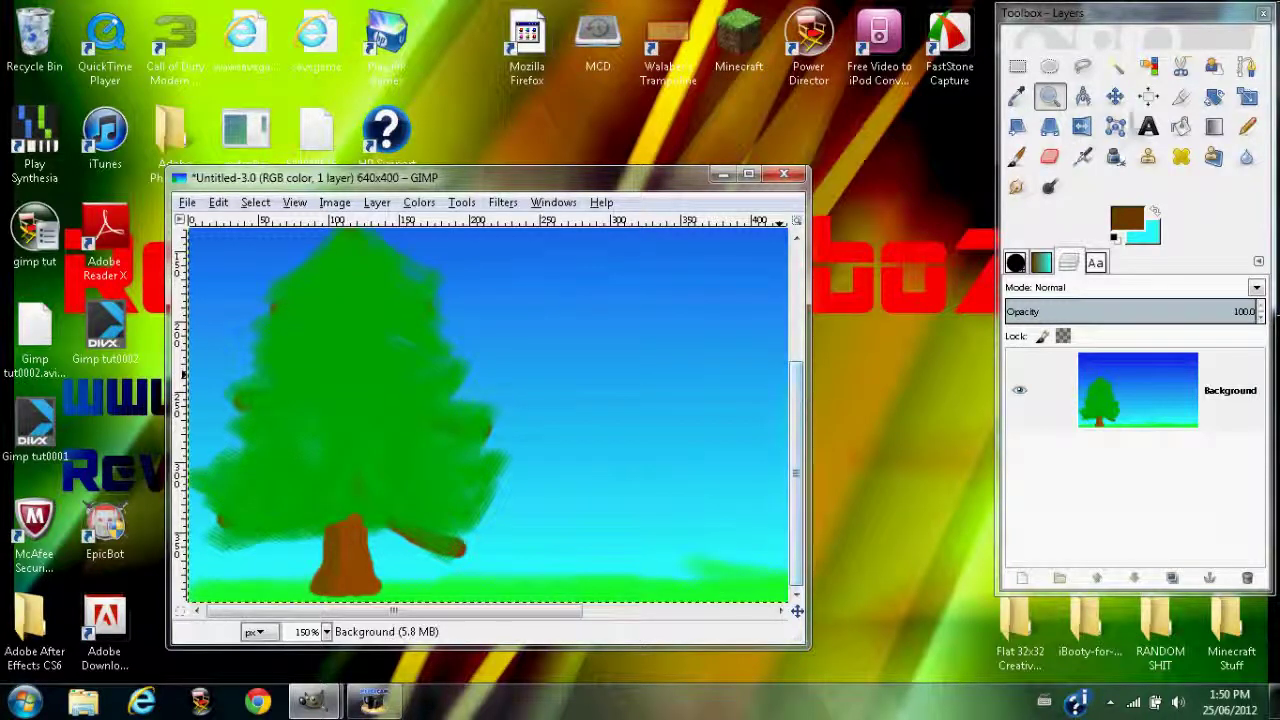
double_click(1016, 157)
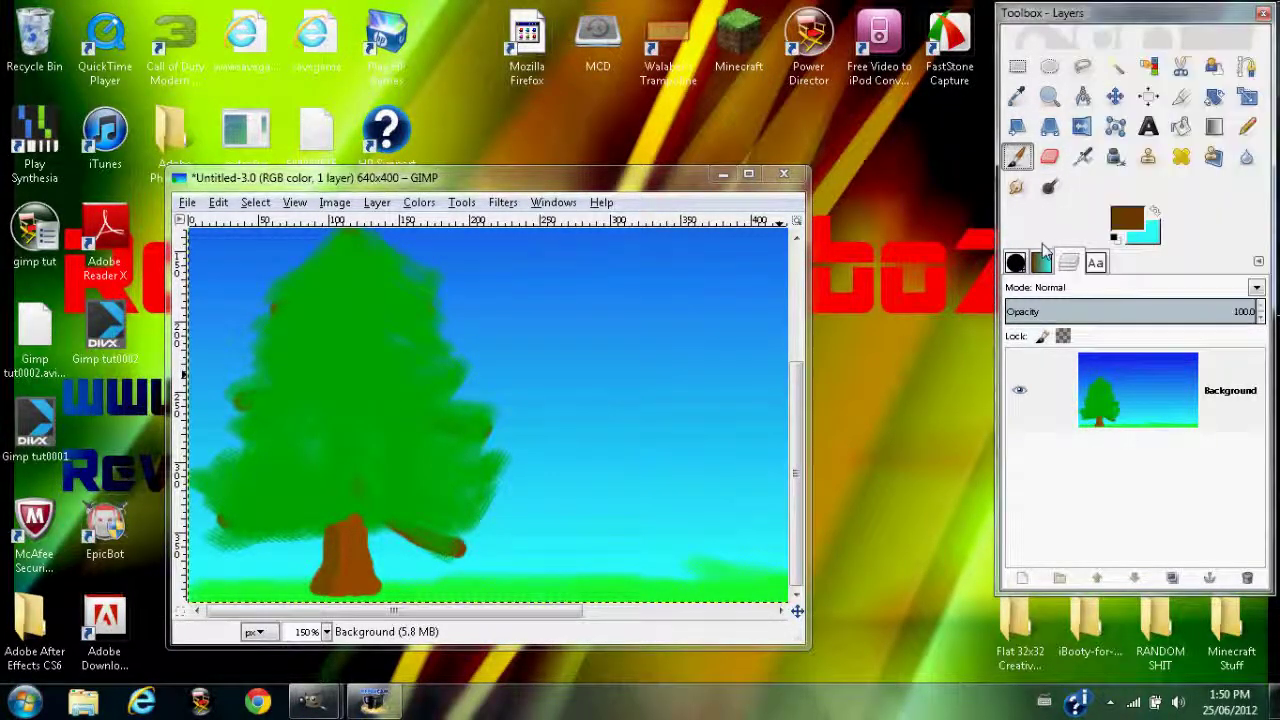
Step: Set the foreground to reddish brown 6a2703 and streak the trunk's left side and upper middle
click(1125, 219)
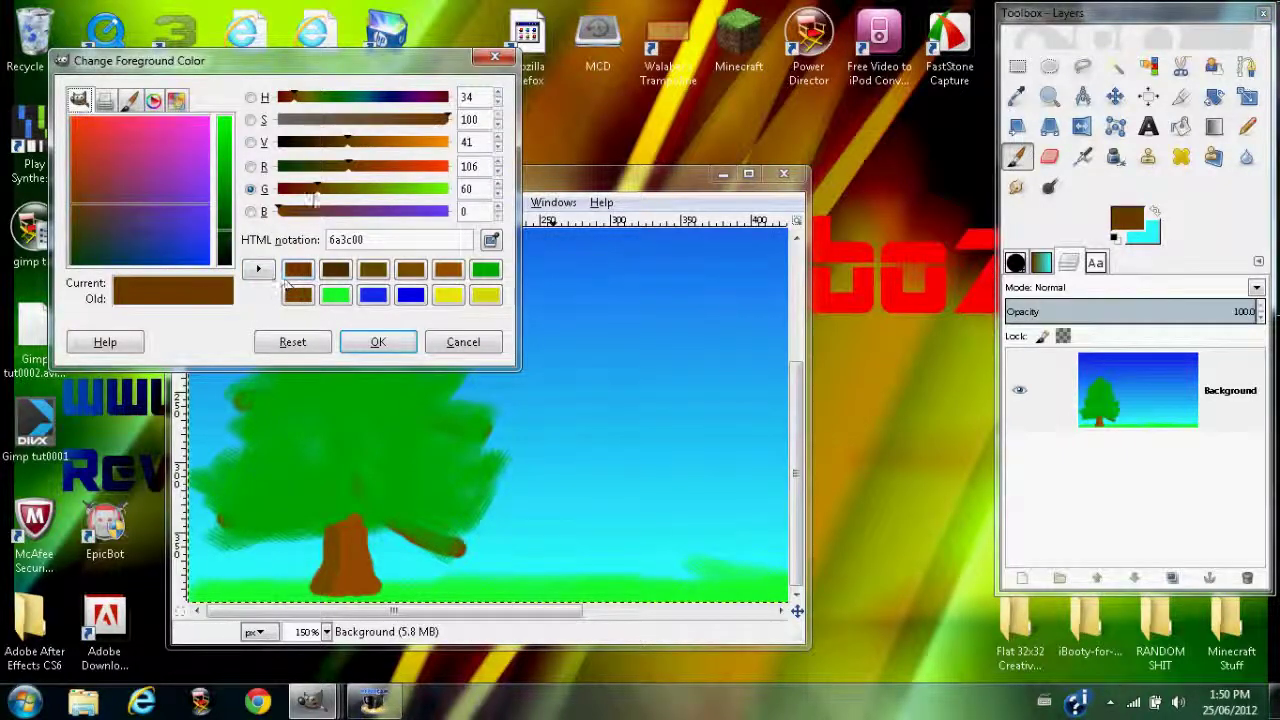
drag(316, 190, 311, 201)
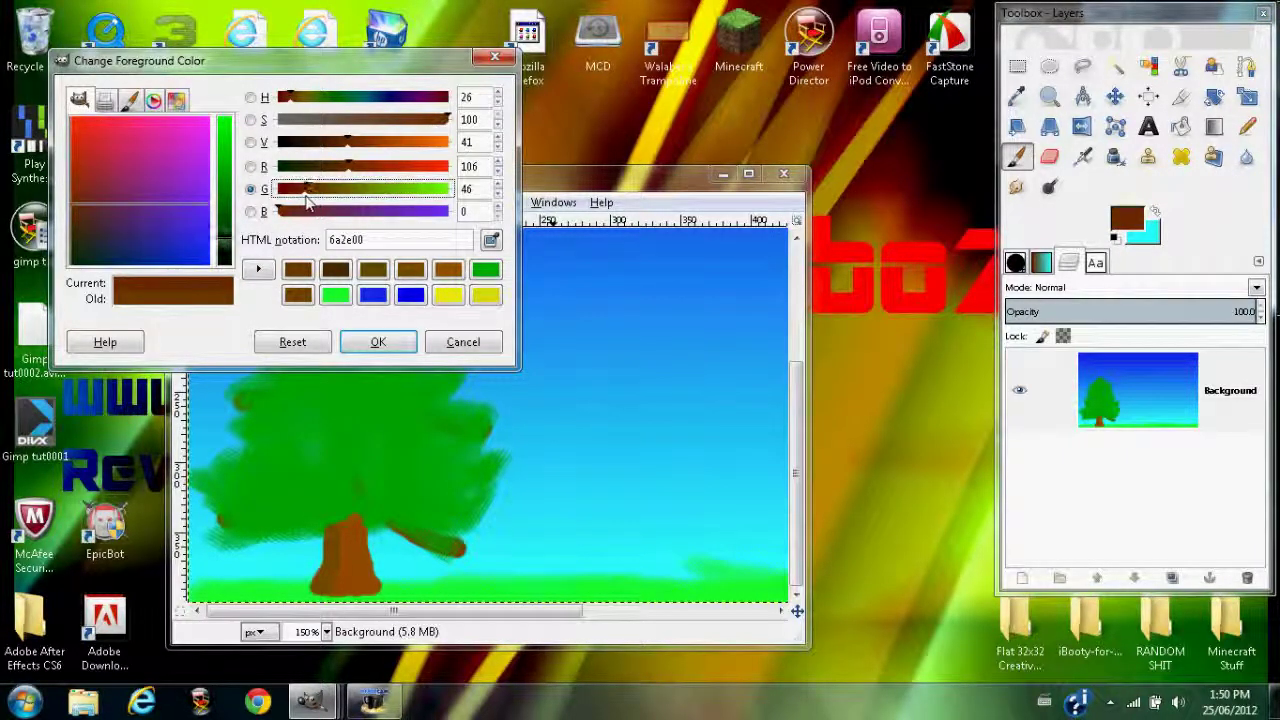
click(282, 214)
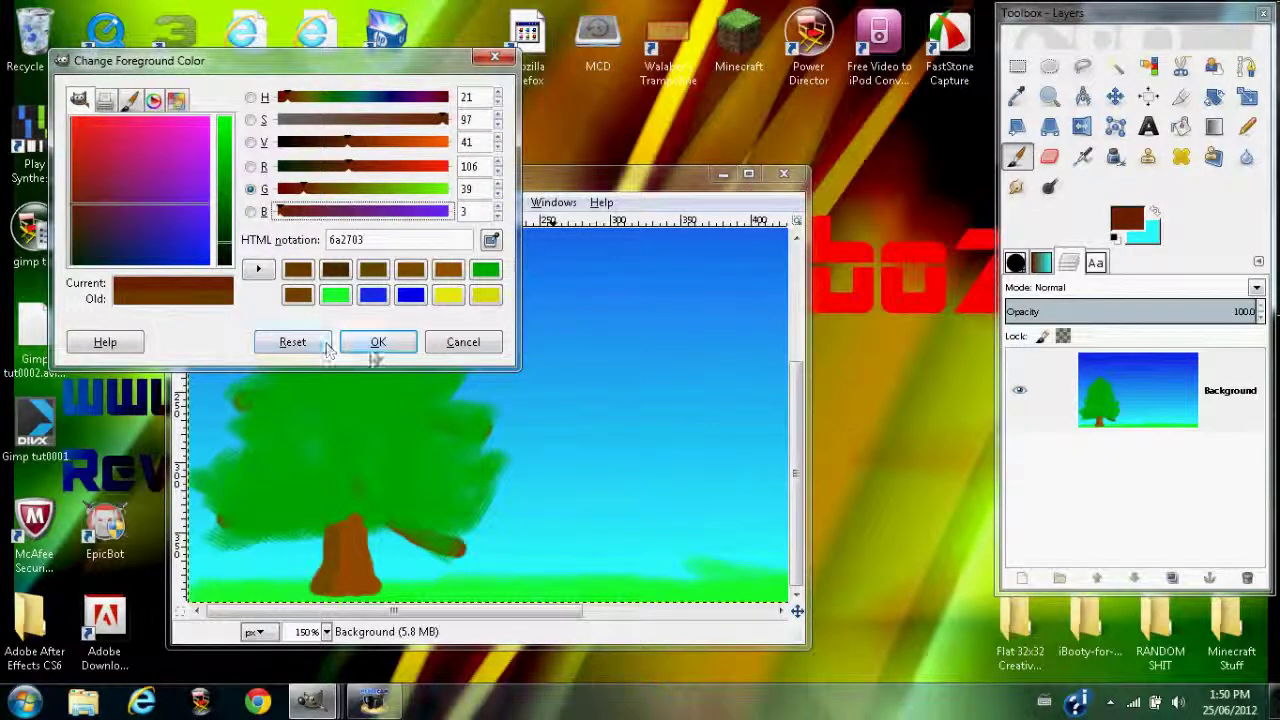
click(376, 342)
drag(334, 557, 327, 593)
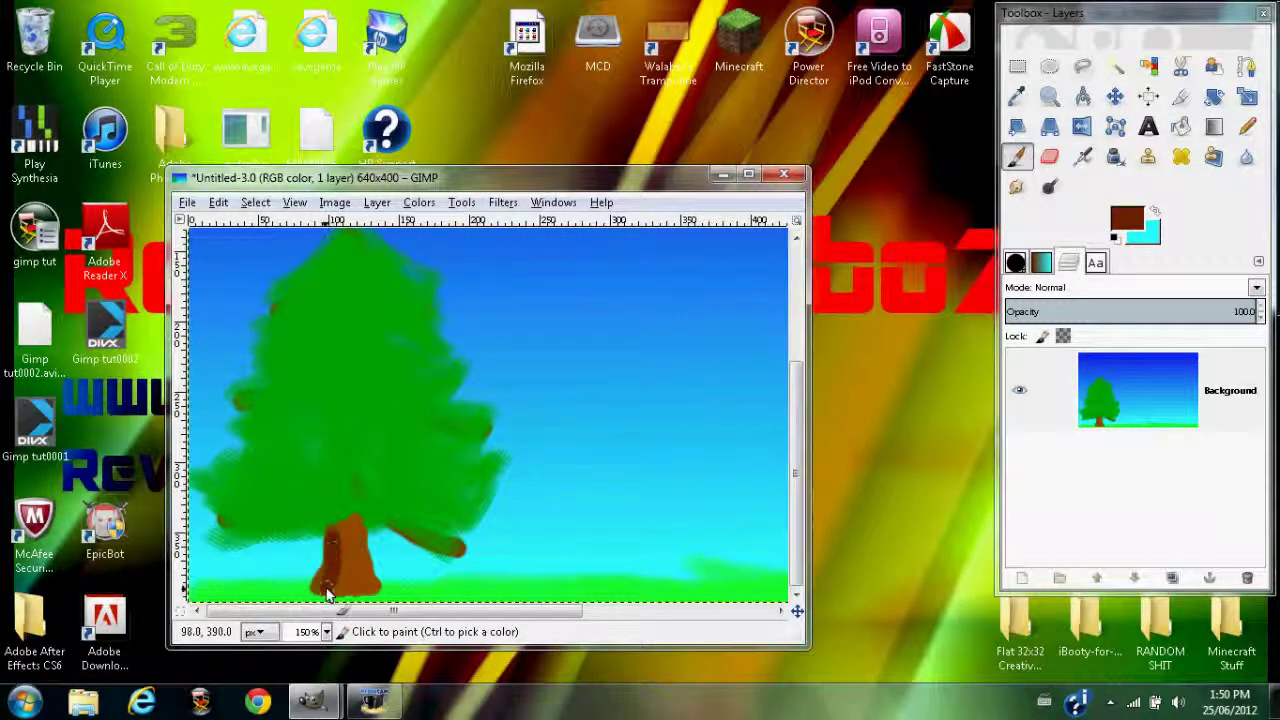
mouse_move(365, 535)
mouse_down()
mouse_move(361, 553)
mouse_move(335, 532)
mouse_move(334, 598)
mouse_move(338, 541)
mouse_up()
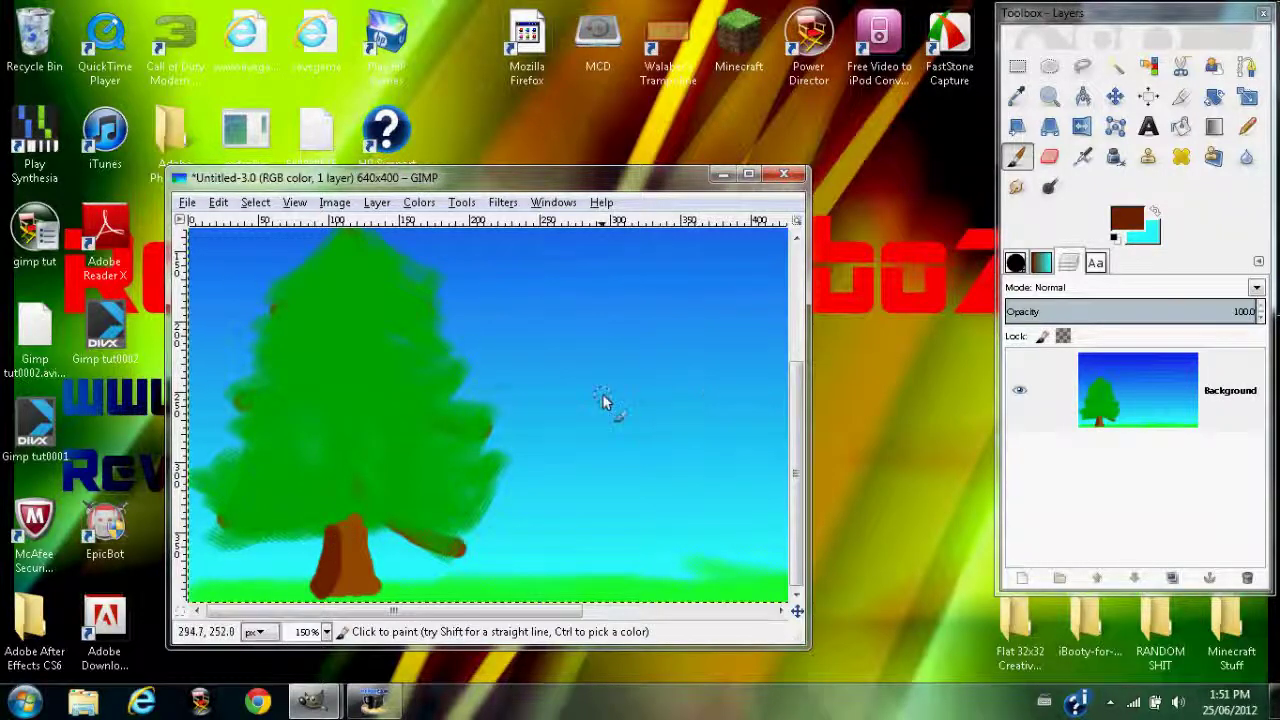
Step: Adjust the V and S sliders to 9a340f and brush lighter streaks down the trunk to its base
click(1140, 210)
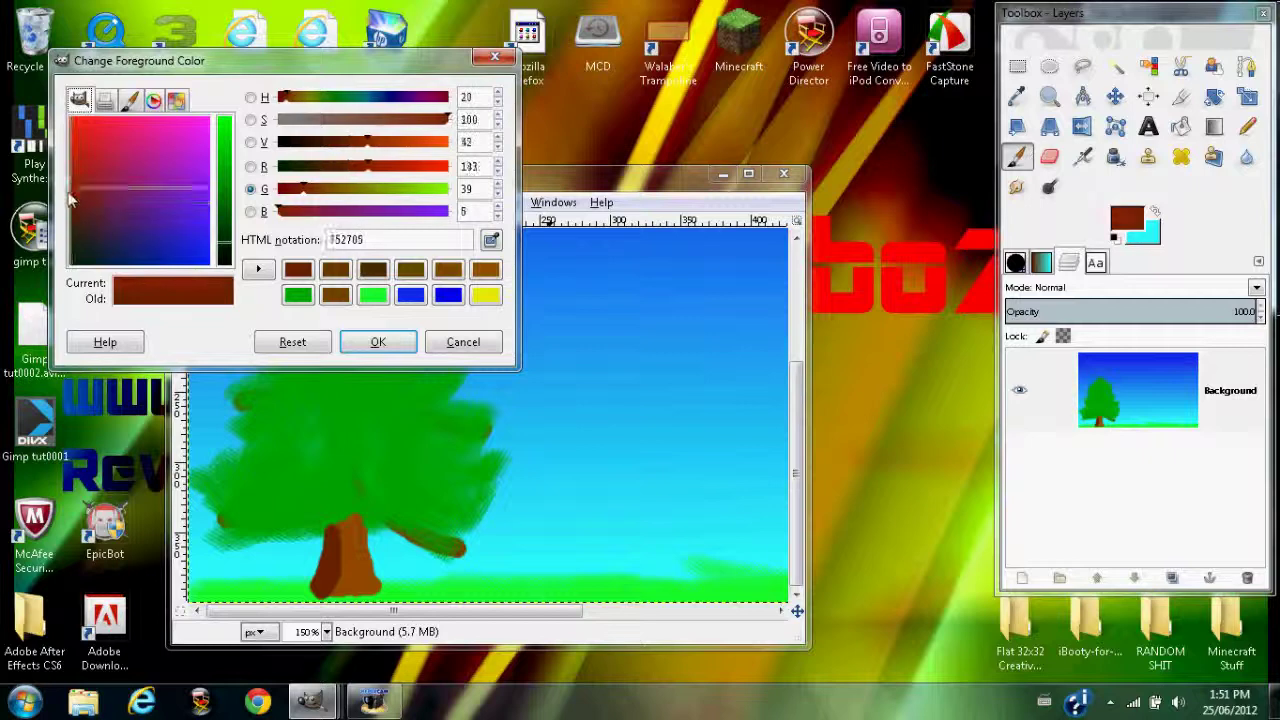
drag(70, 200, 70, 187)
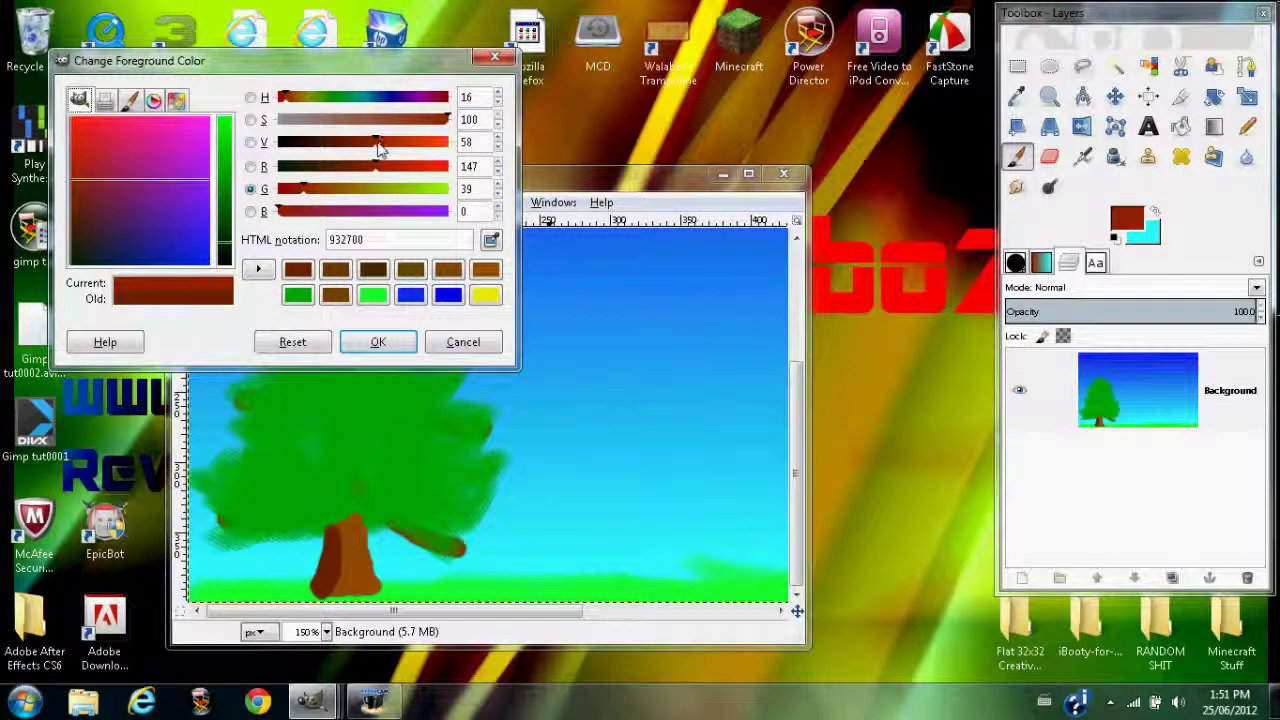
drag(380, 148, 383, 160)
drag(445, 121, 434, 121)
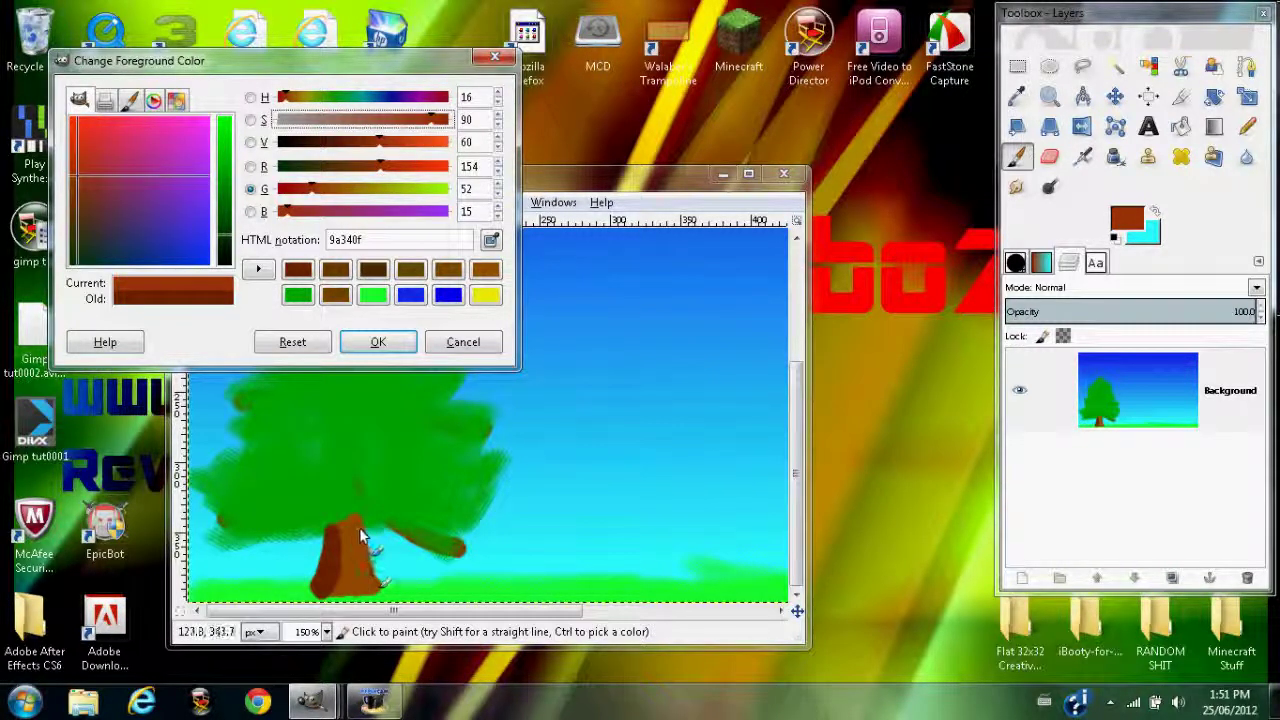
drag(370, 575, 378, 592)
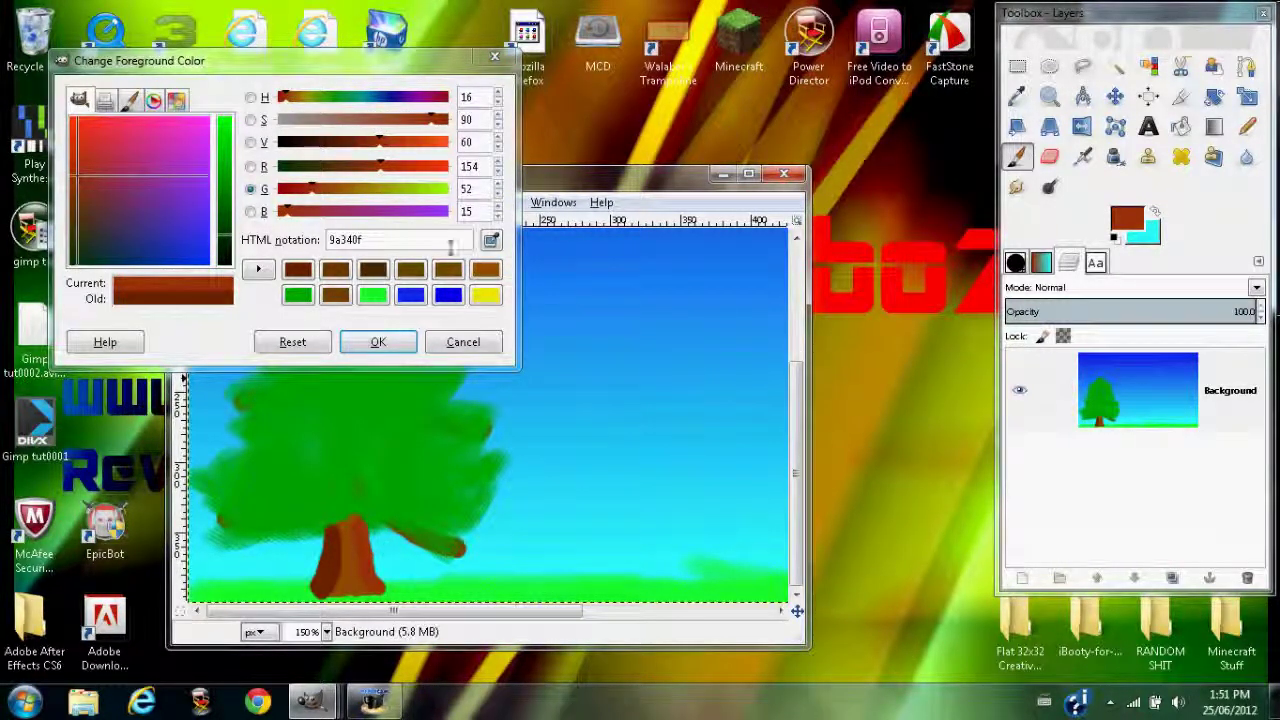
click(378, 342)
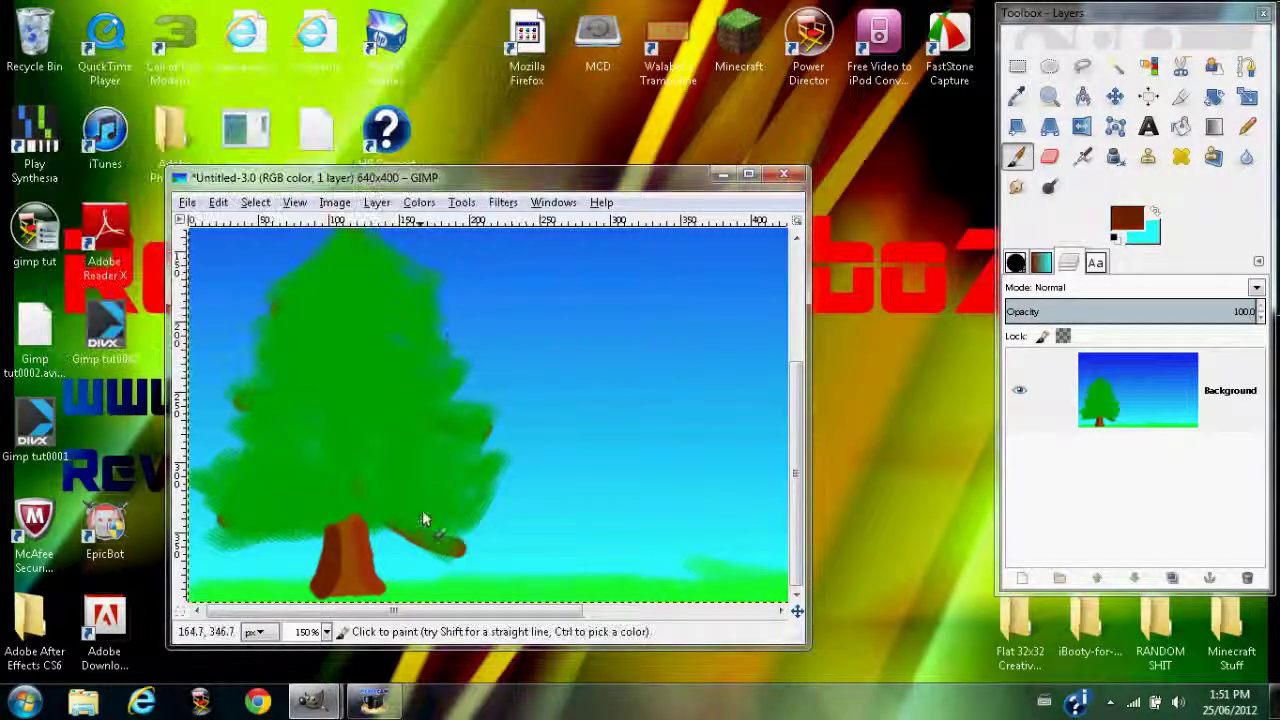
drag(358, 530, 377, 590)
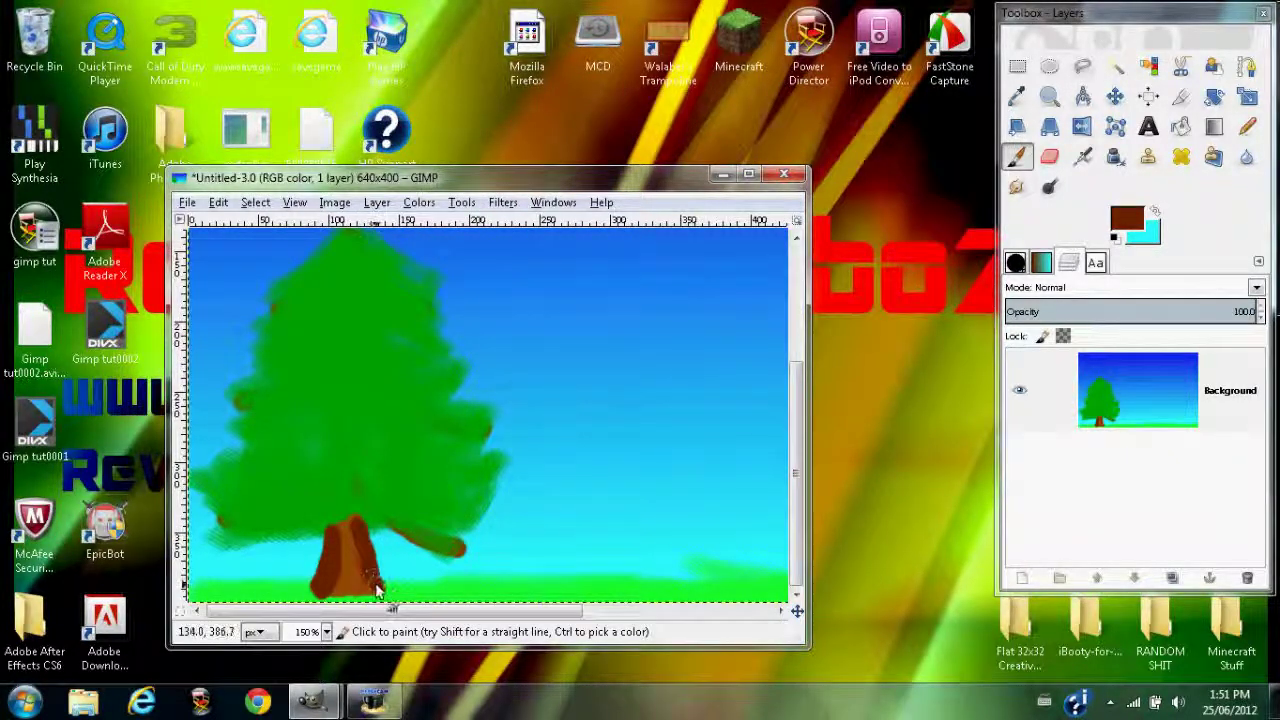